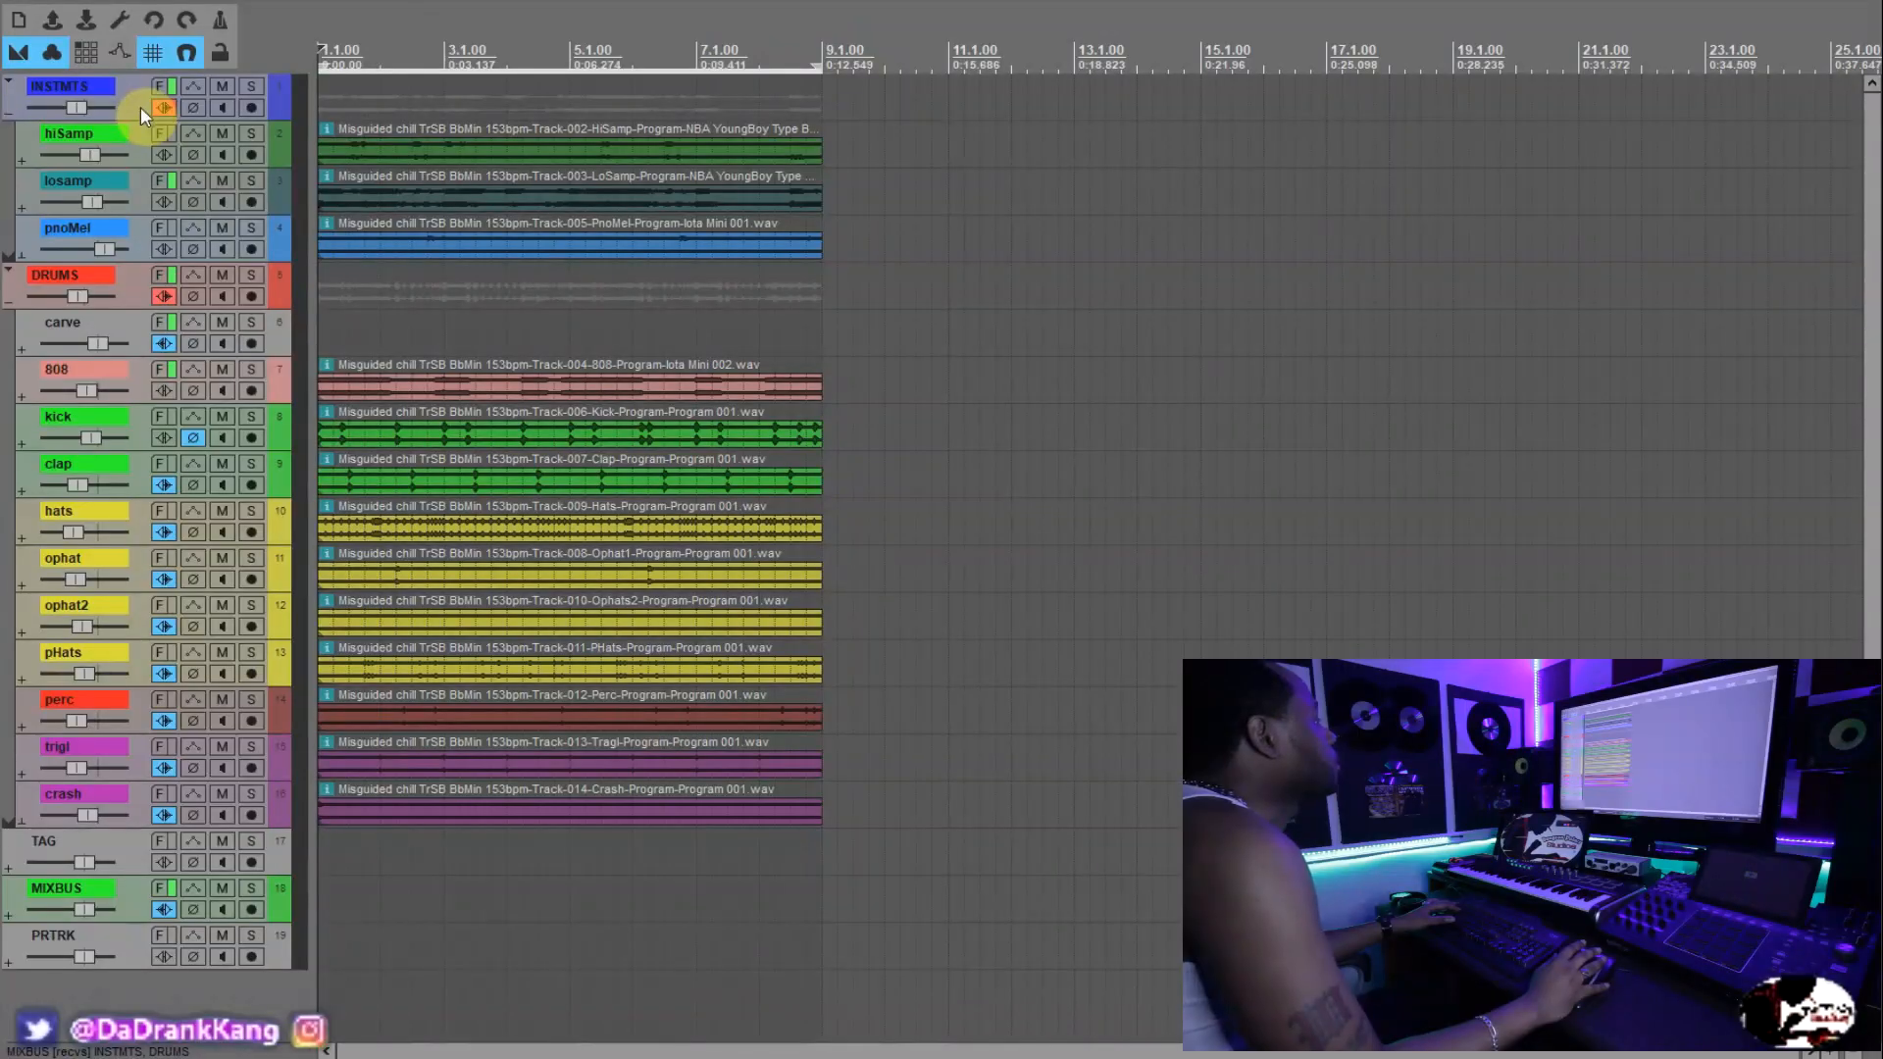
Increase the height of the INSTMTS folder track, and play the loop to hear the full mix.
{"action": "left_click_drag", "start_coordinate": [135, 118], "coordinate": [134, 167]}
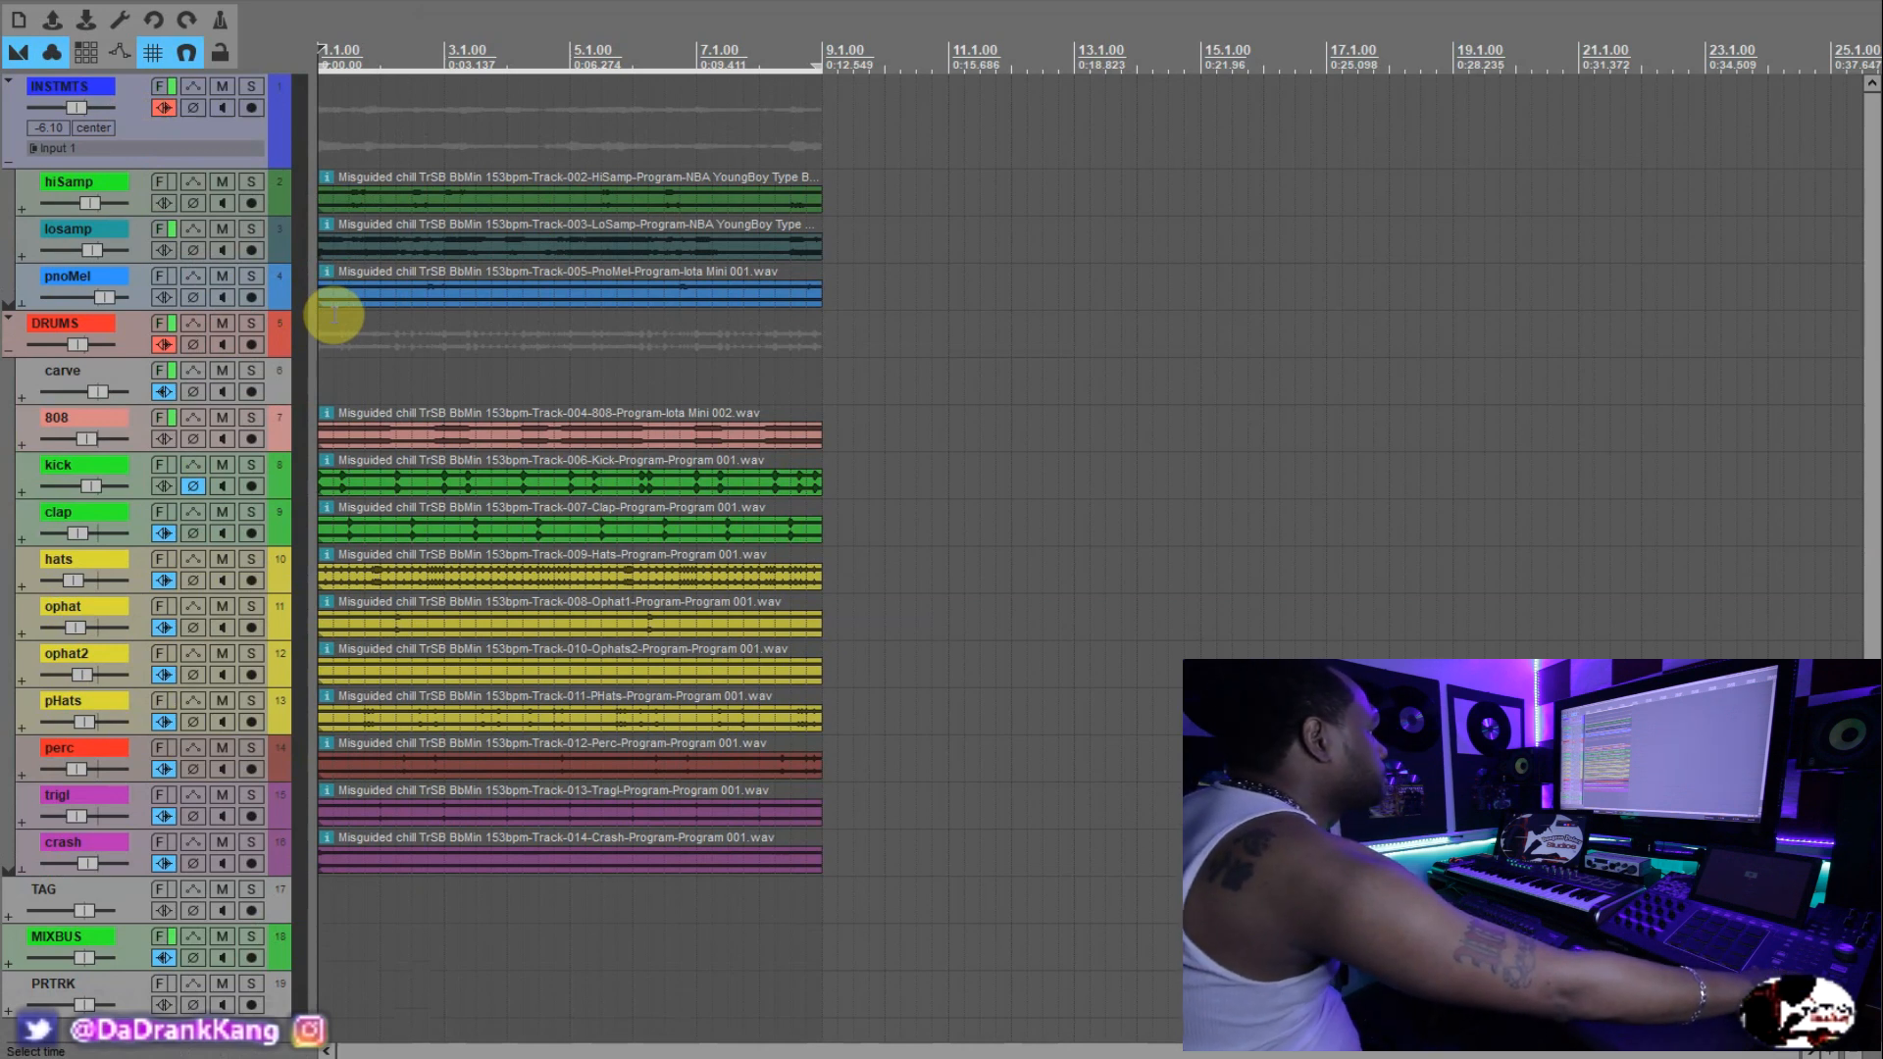
{"action": "key", "text": "space"}
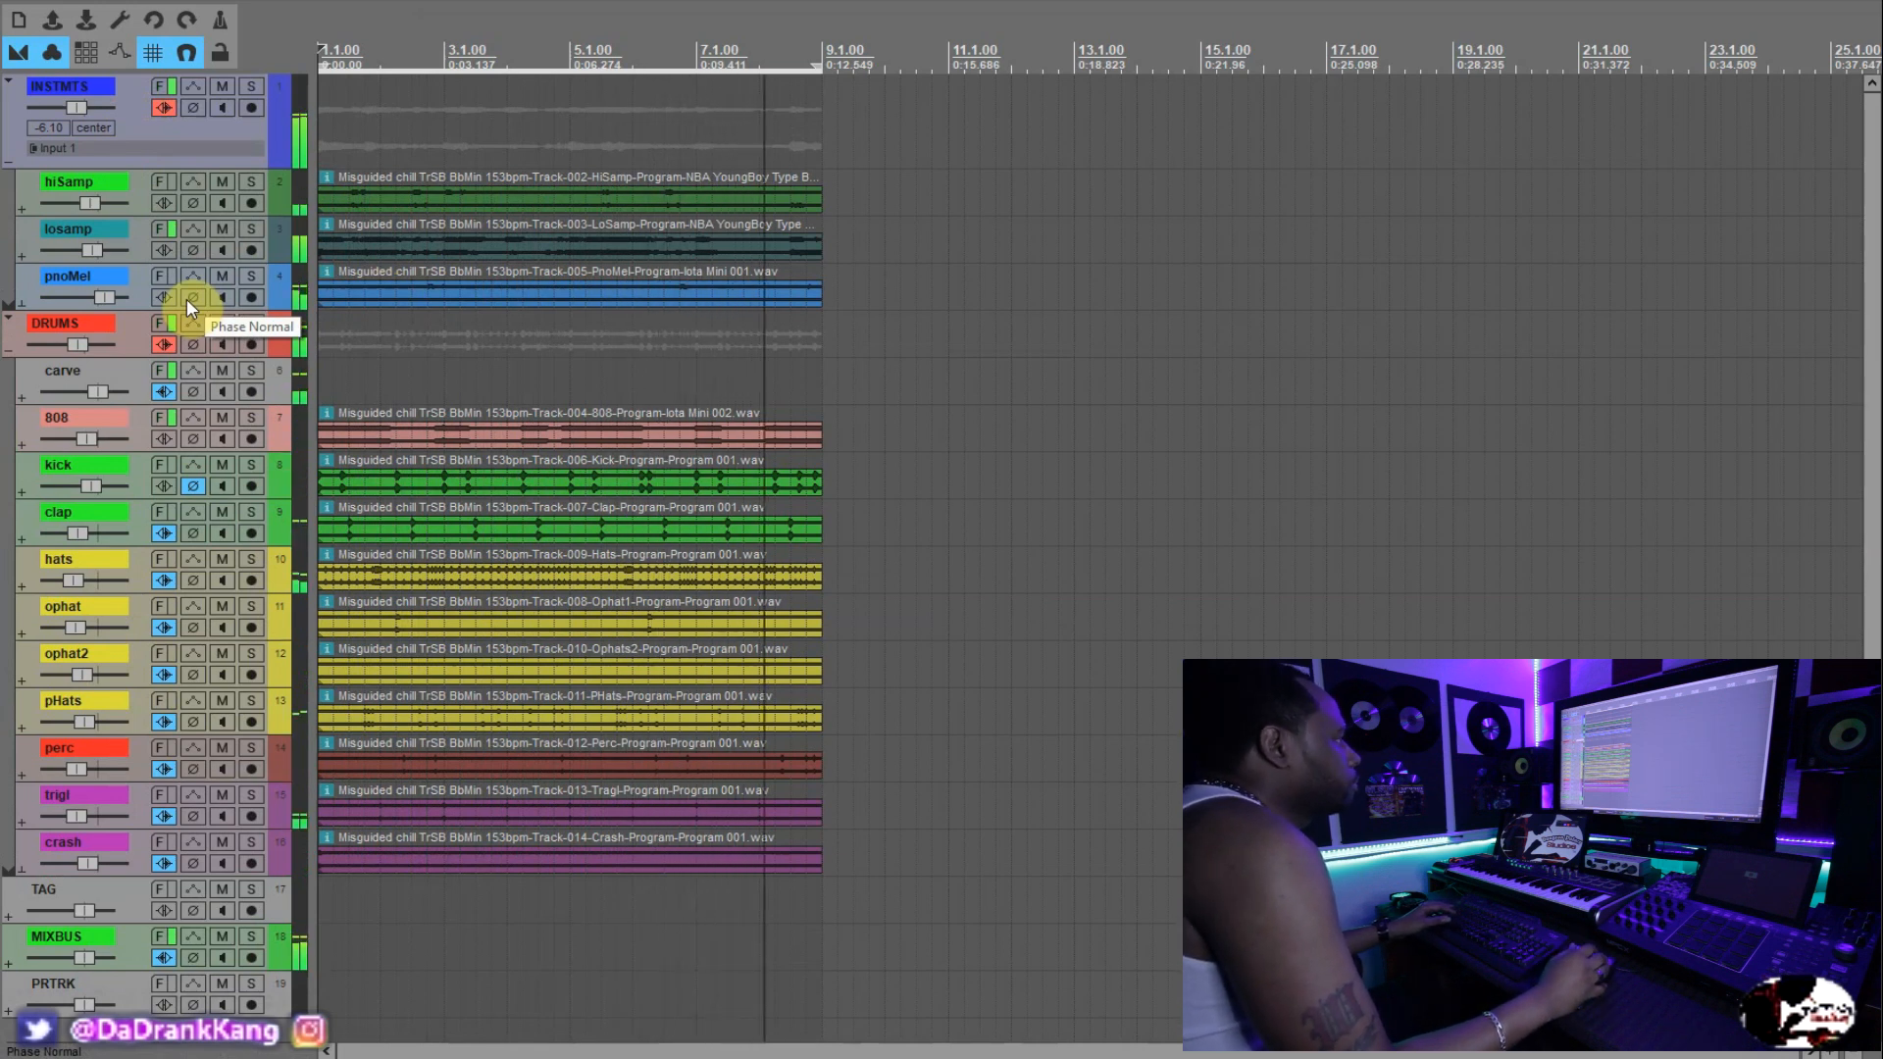
{"action": "key", "text": "space"}
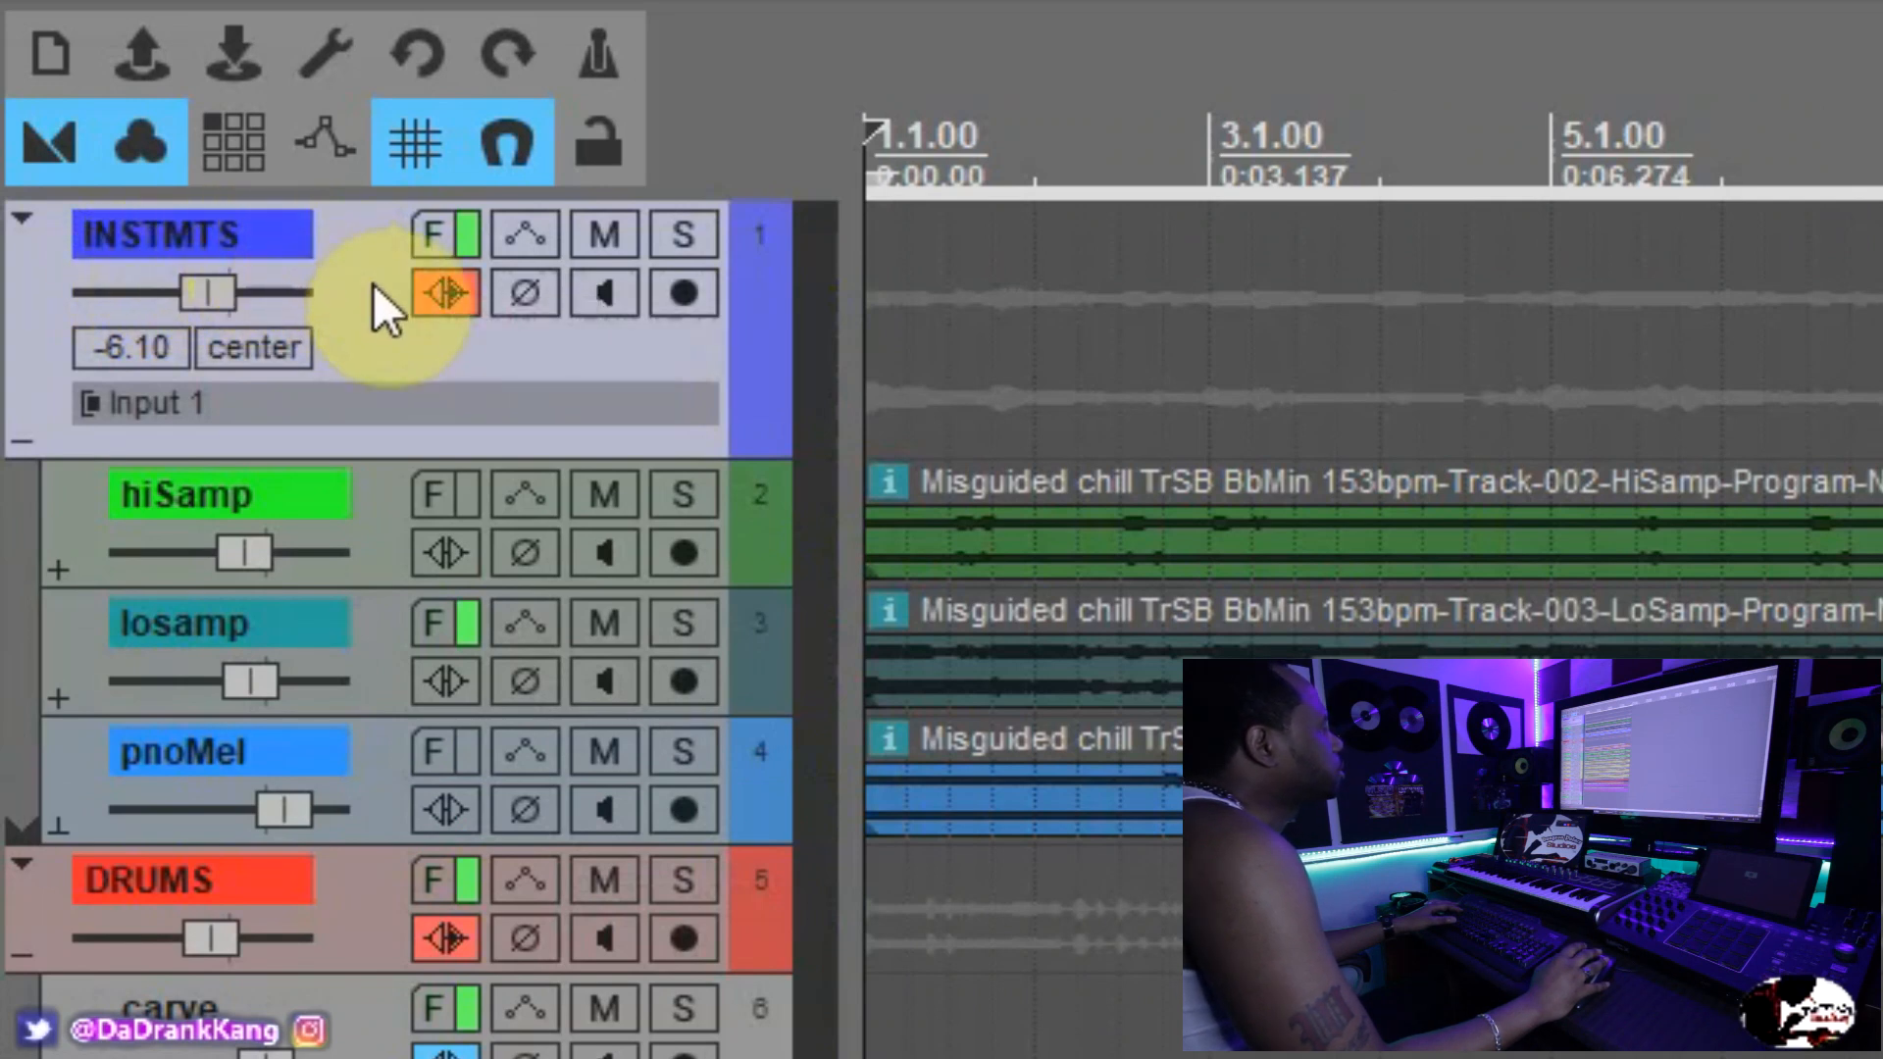
Examine how the tracks are grouped into the INSTMTS and DRUMS folders, from hiSamp down through the carve, 808, clap and ophat tracks.
{"action": "left_click", "coordinate": [398, 518]}
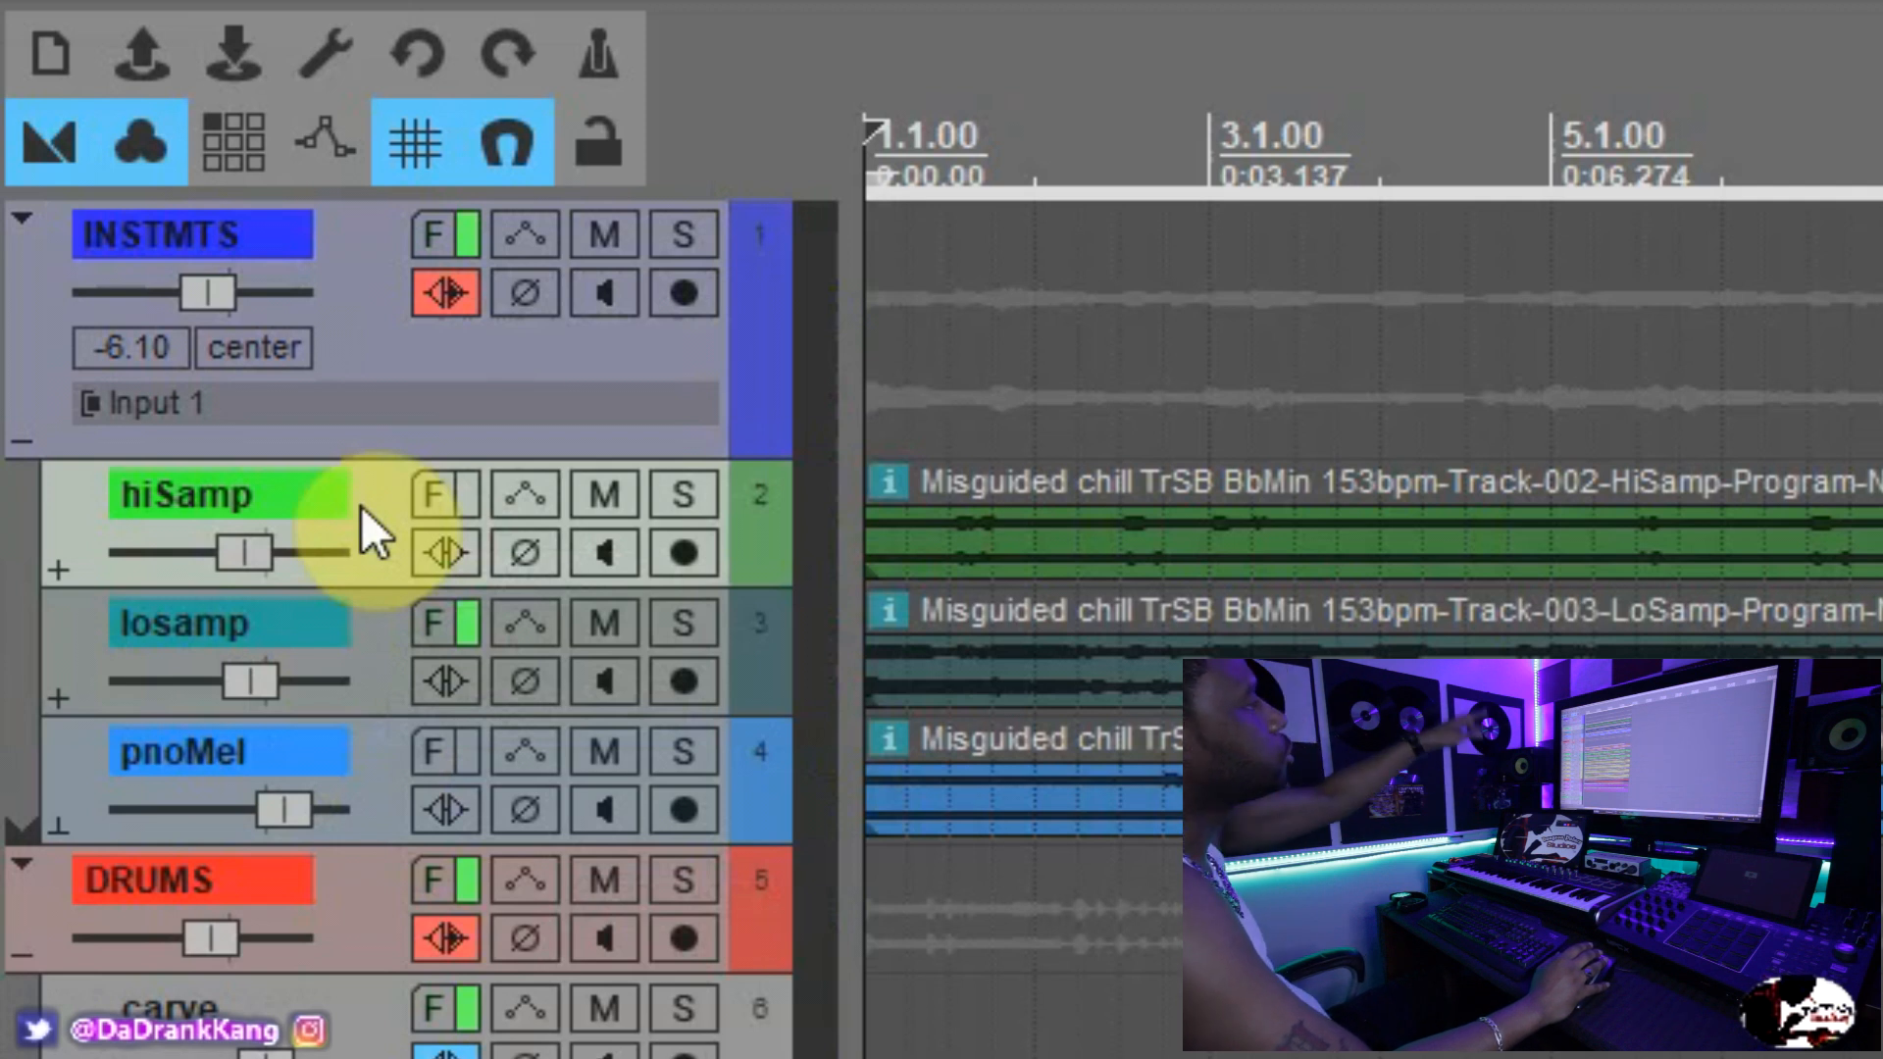
{"action": "left_click", "coordinate": [359, 317]}
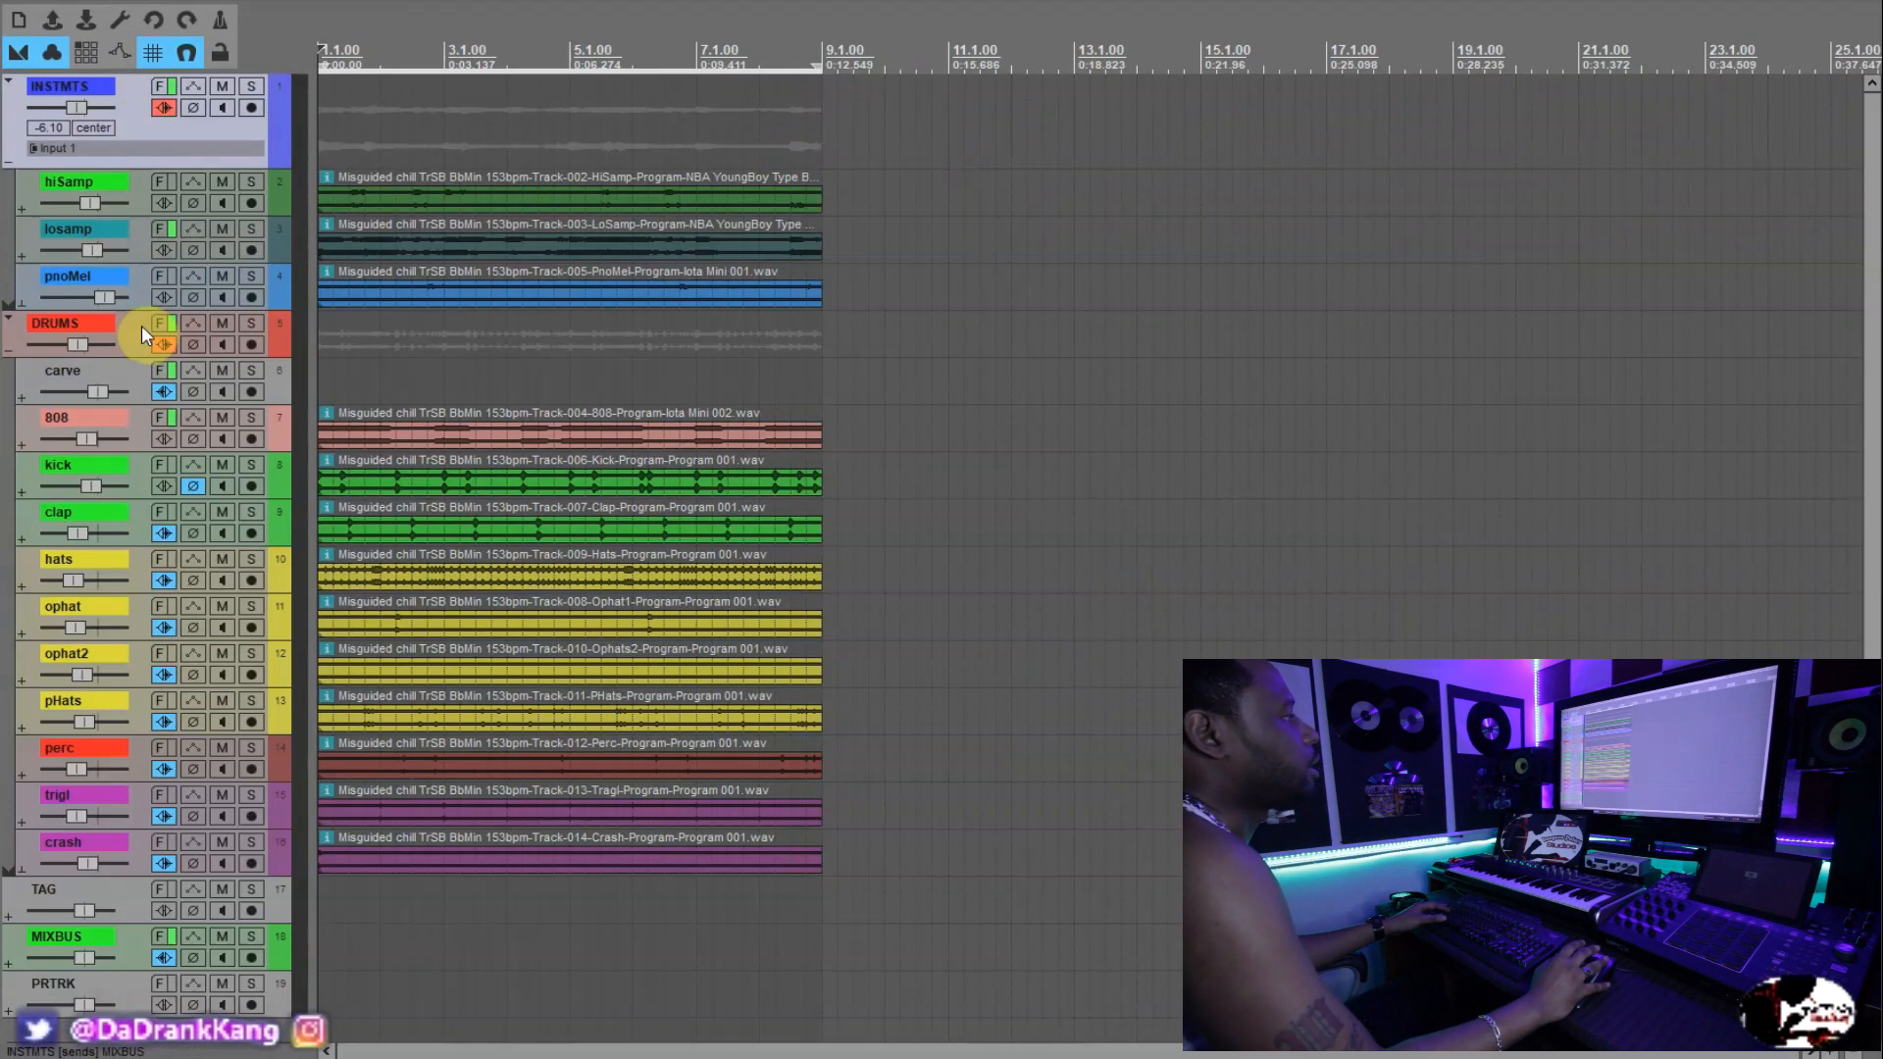
{"action": "left_click", "coordinate": [385, 886]}
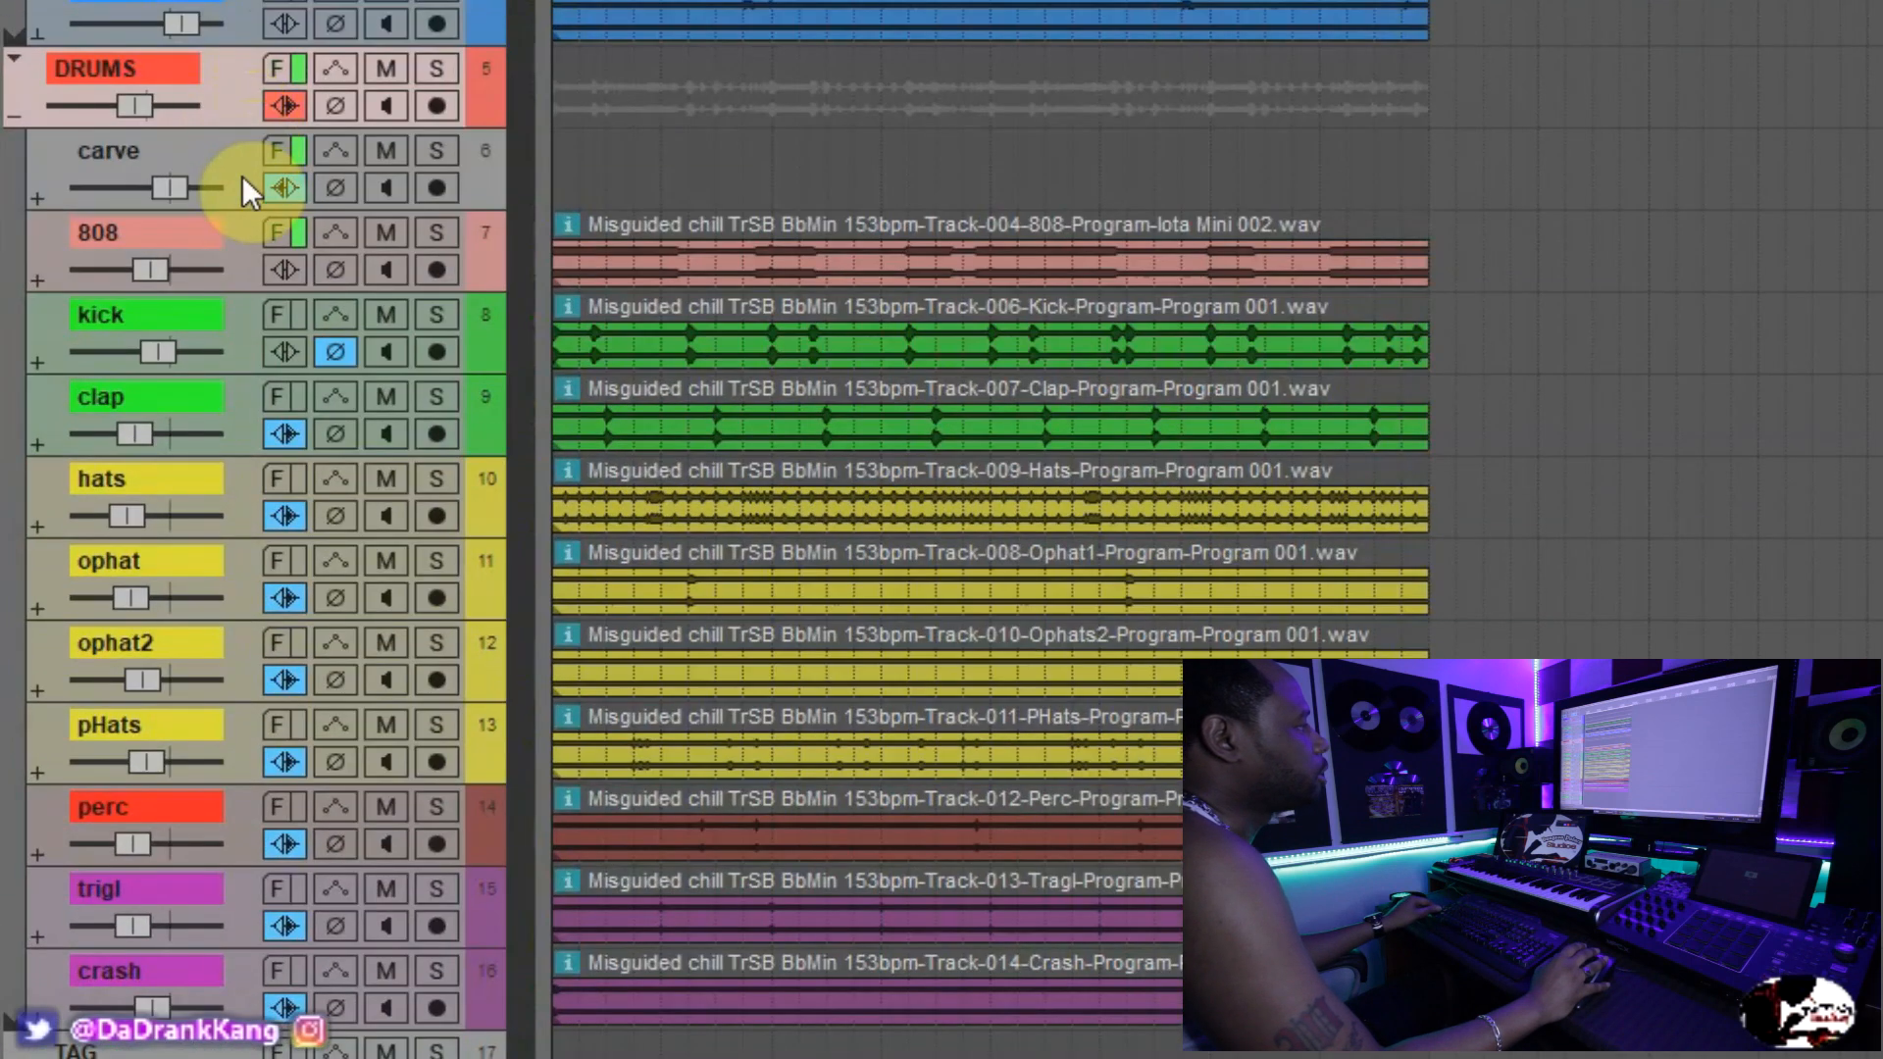
{"action": "left_click", "coordinate": [243, 174]}
{"action": "left_click", "coordinate": [215, 232]}
{"action": "left_click", "coordinate": [198, 429]}
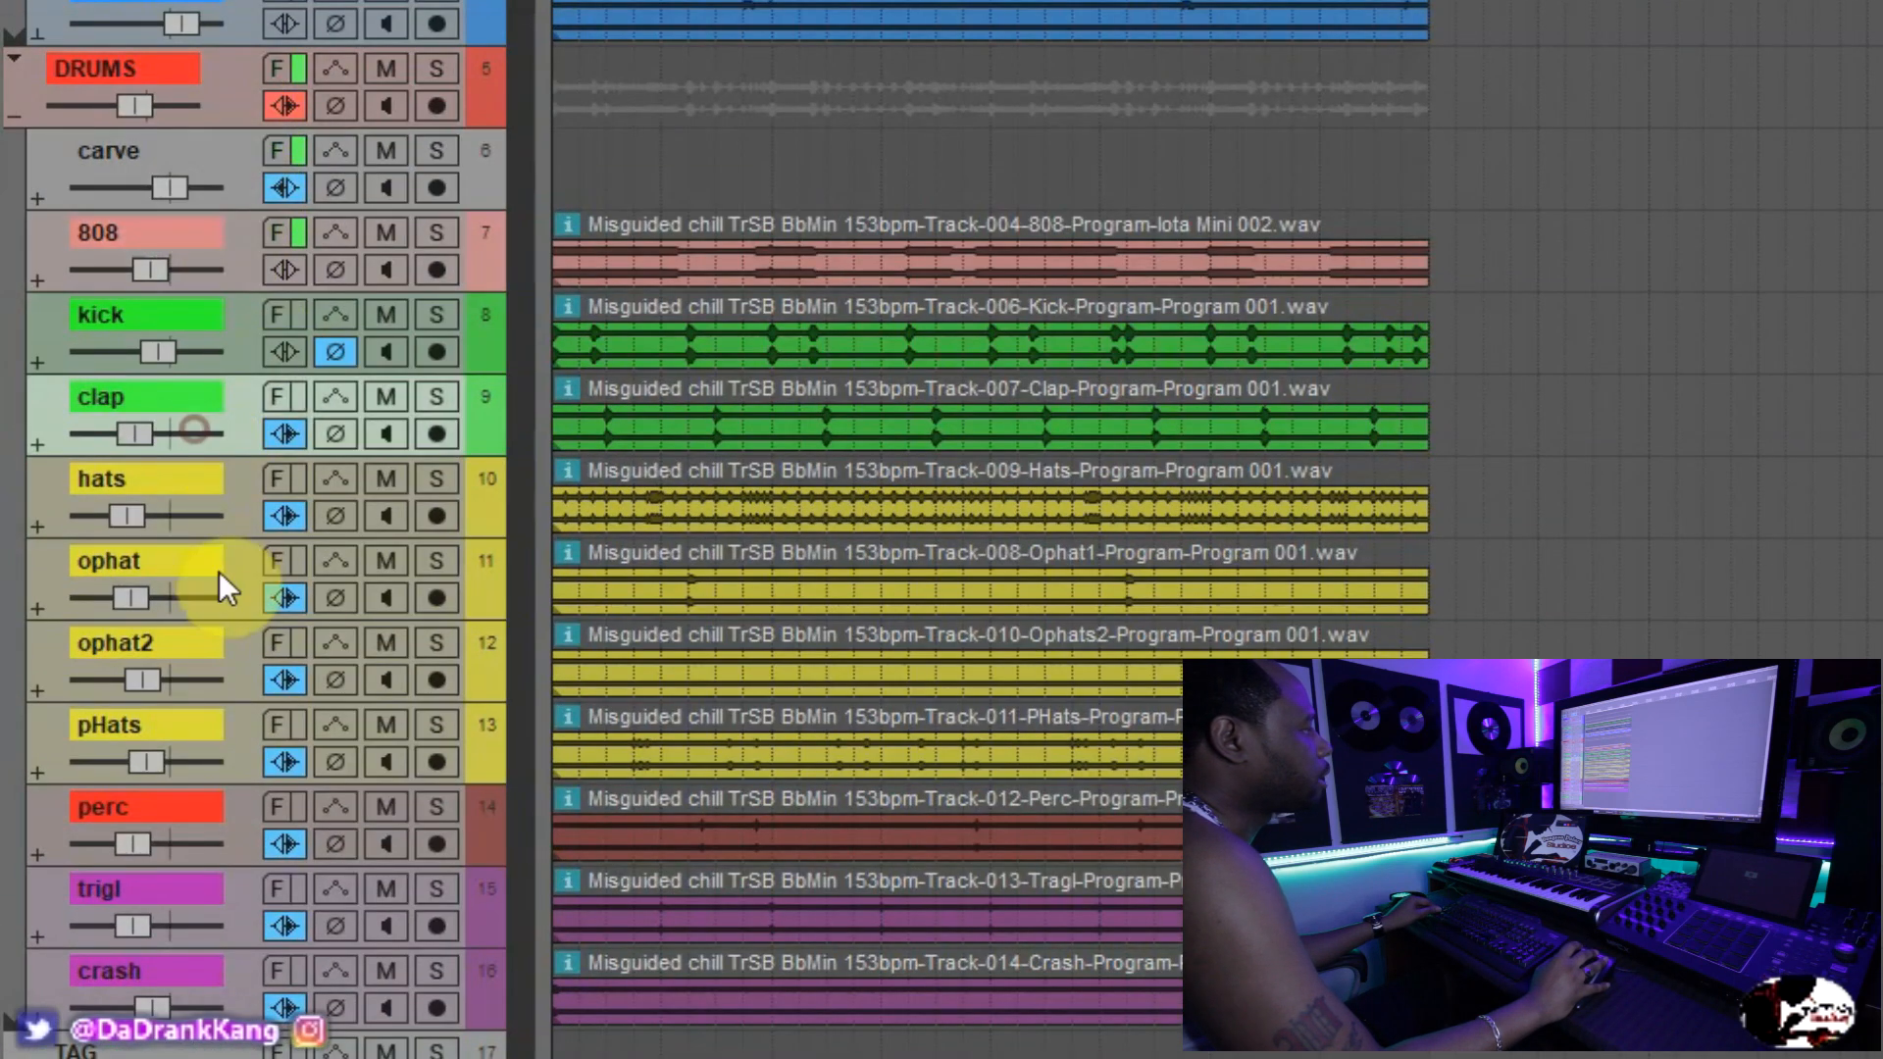
{"action": "left_click", "coordinate": [220, 573]}
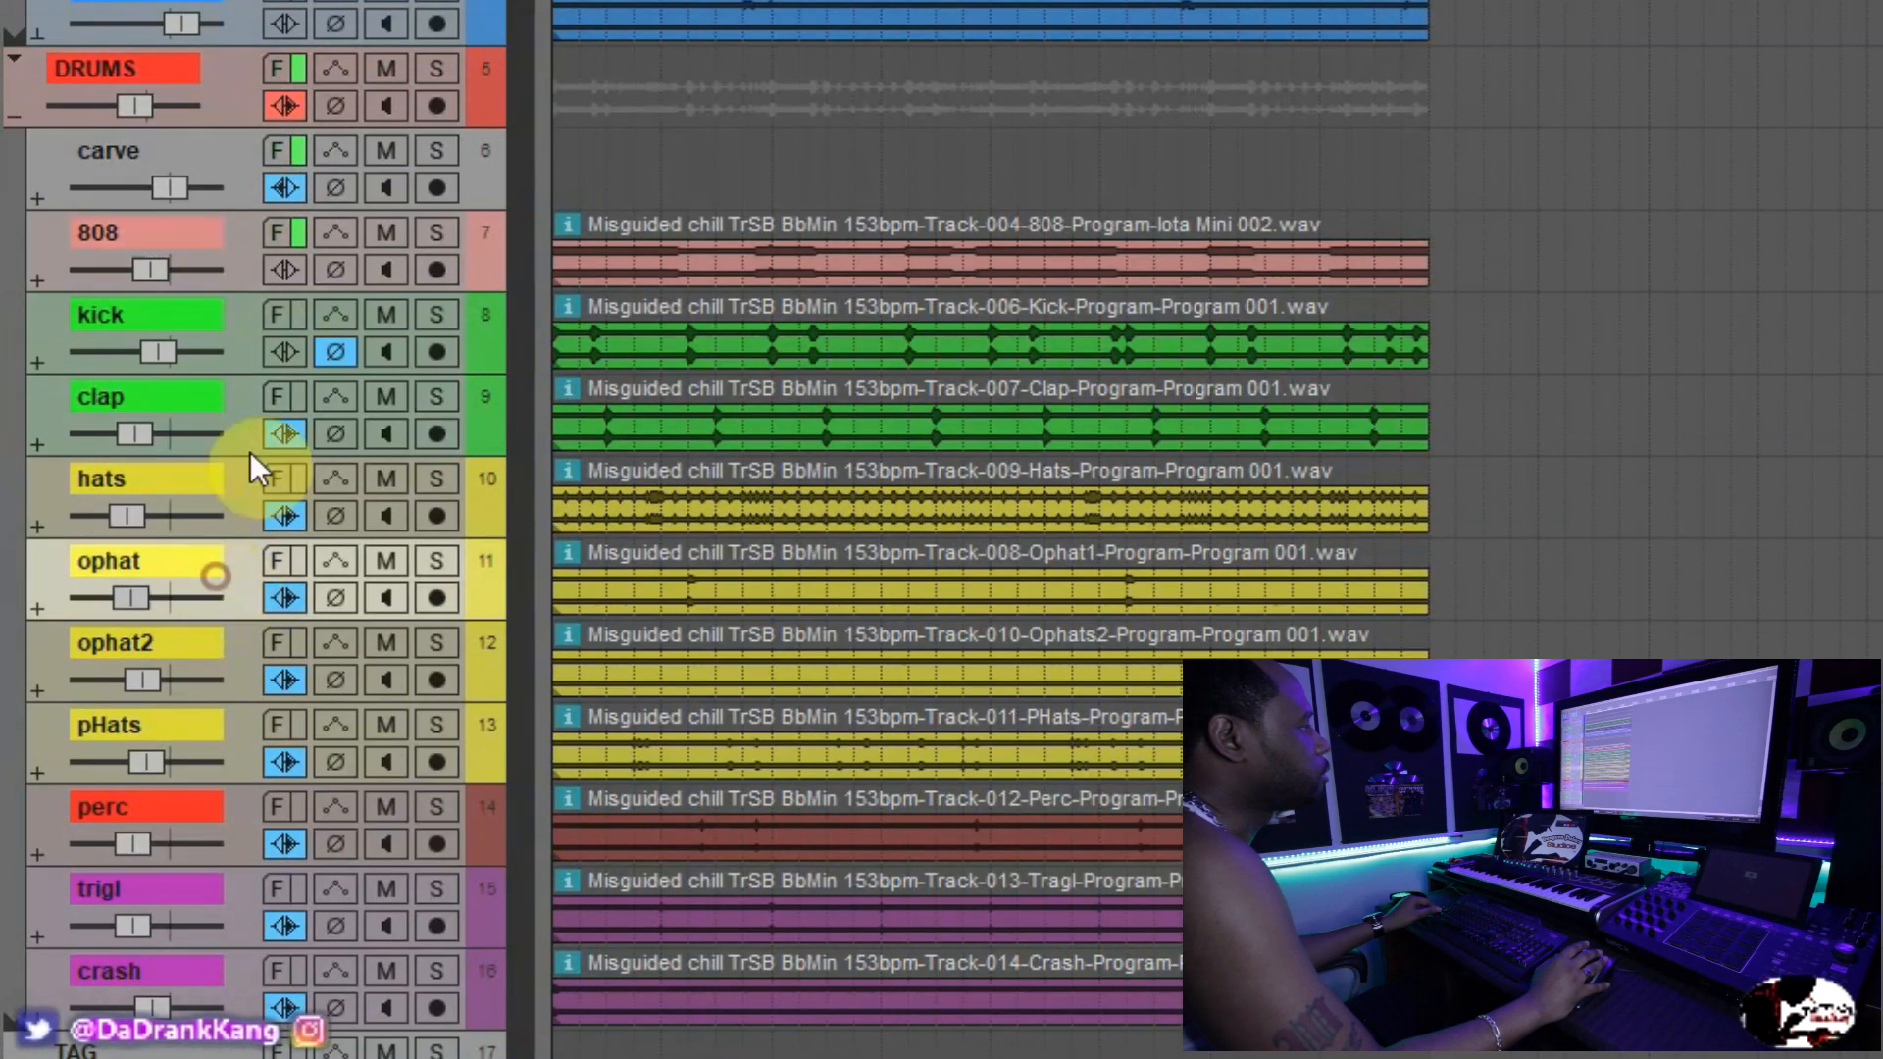
{"action": "left_click", "coordinate": [228, 98]}
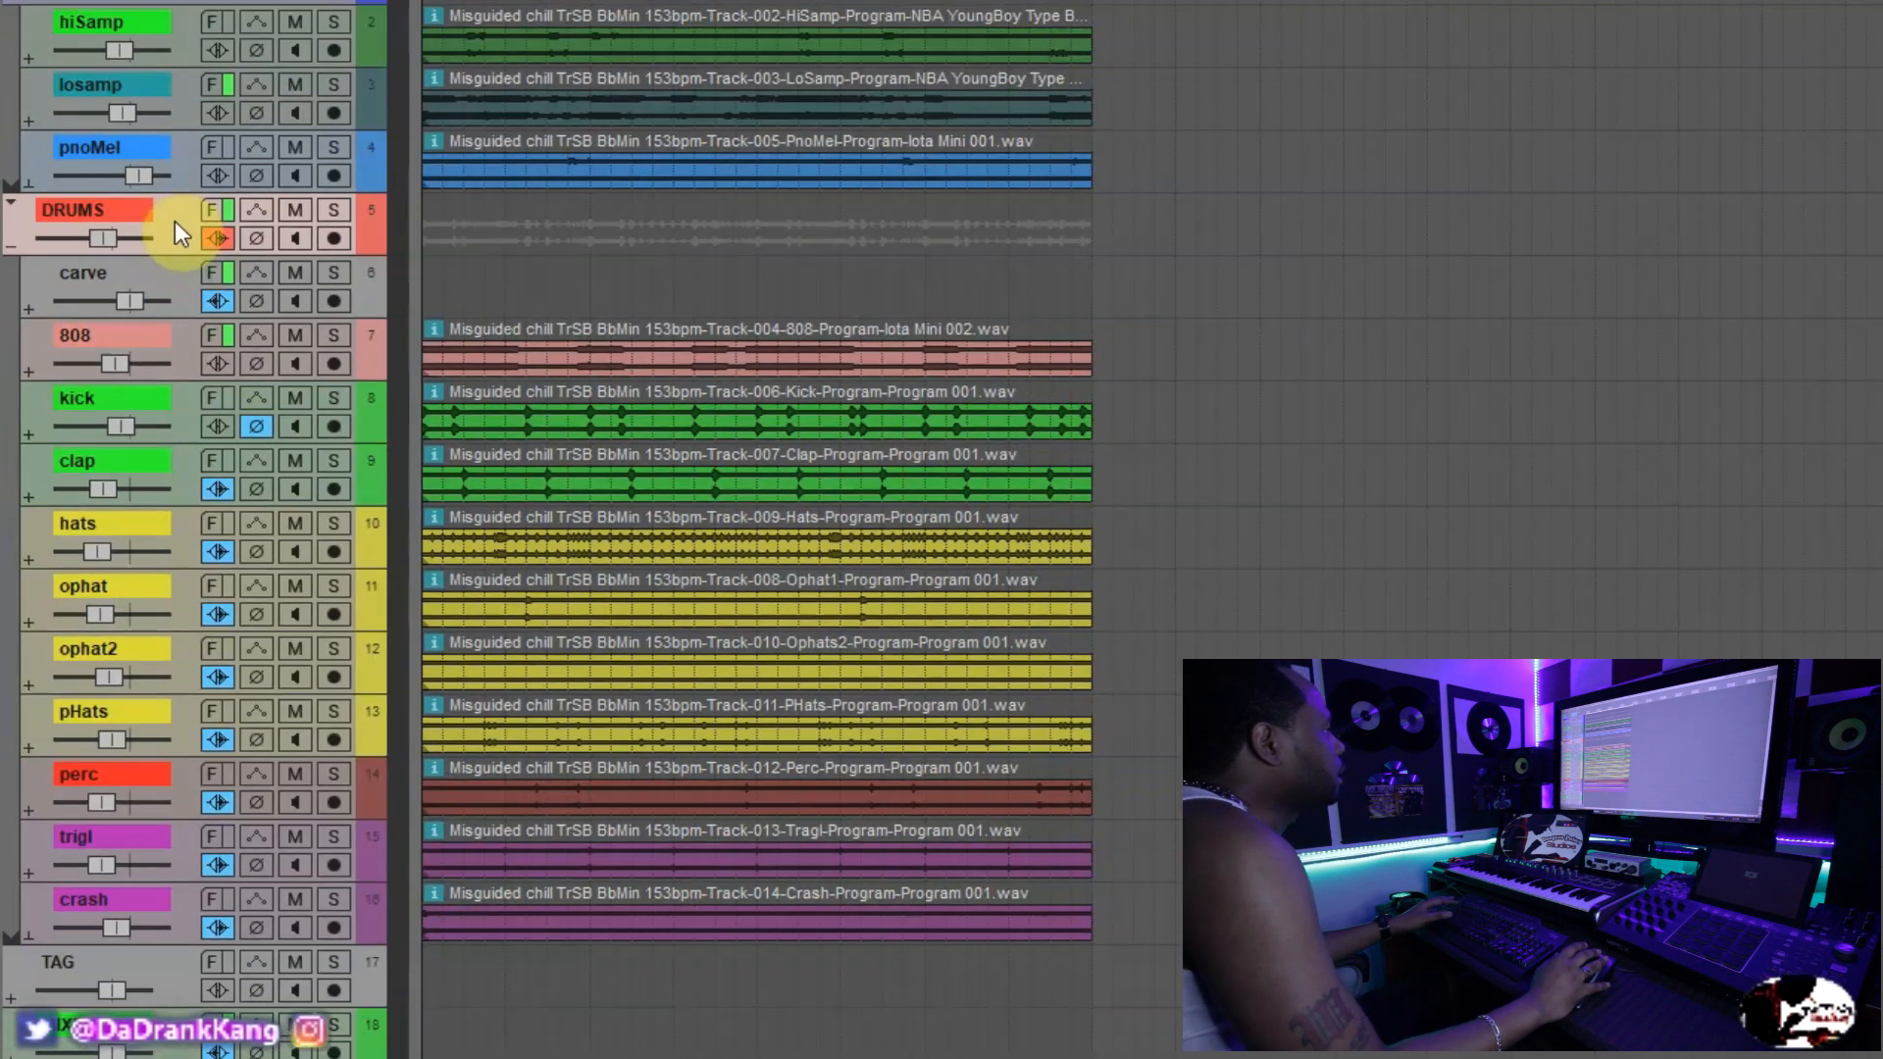
Examine how the INSTMTS and DRUMS folder tracks are routed to the MIXBUS track.
{"action": "scroll", "coordinate": [189, 250], "scroll_direction": "down", "scroll_amount": 1}
{"action": "scroll", "coordinate": [177, 221], "scroll_direction": "up", "scroll_amount": 1}
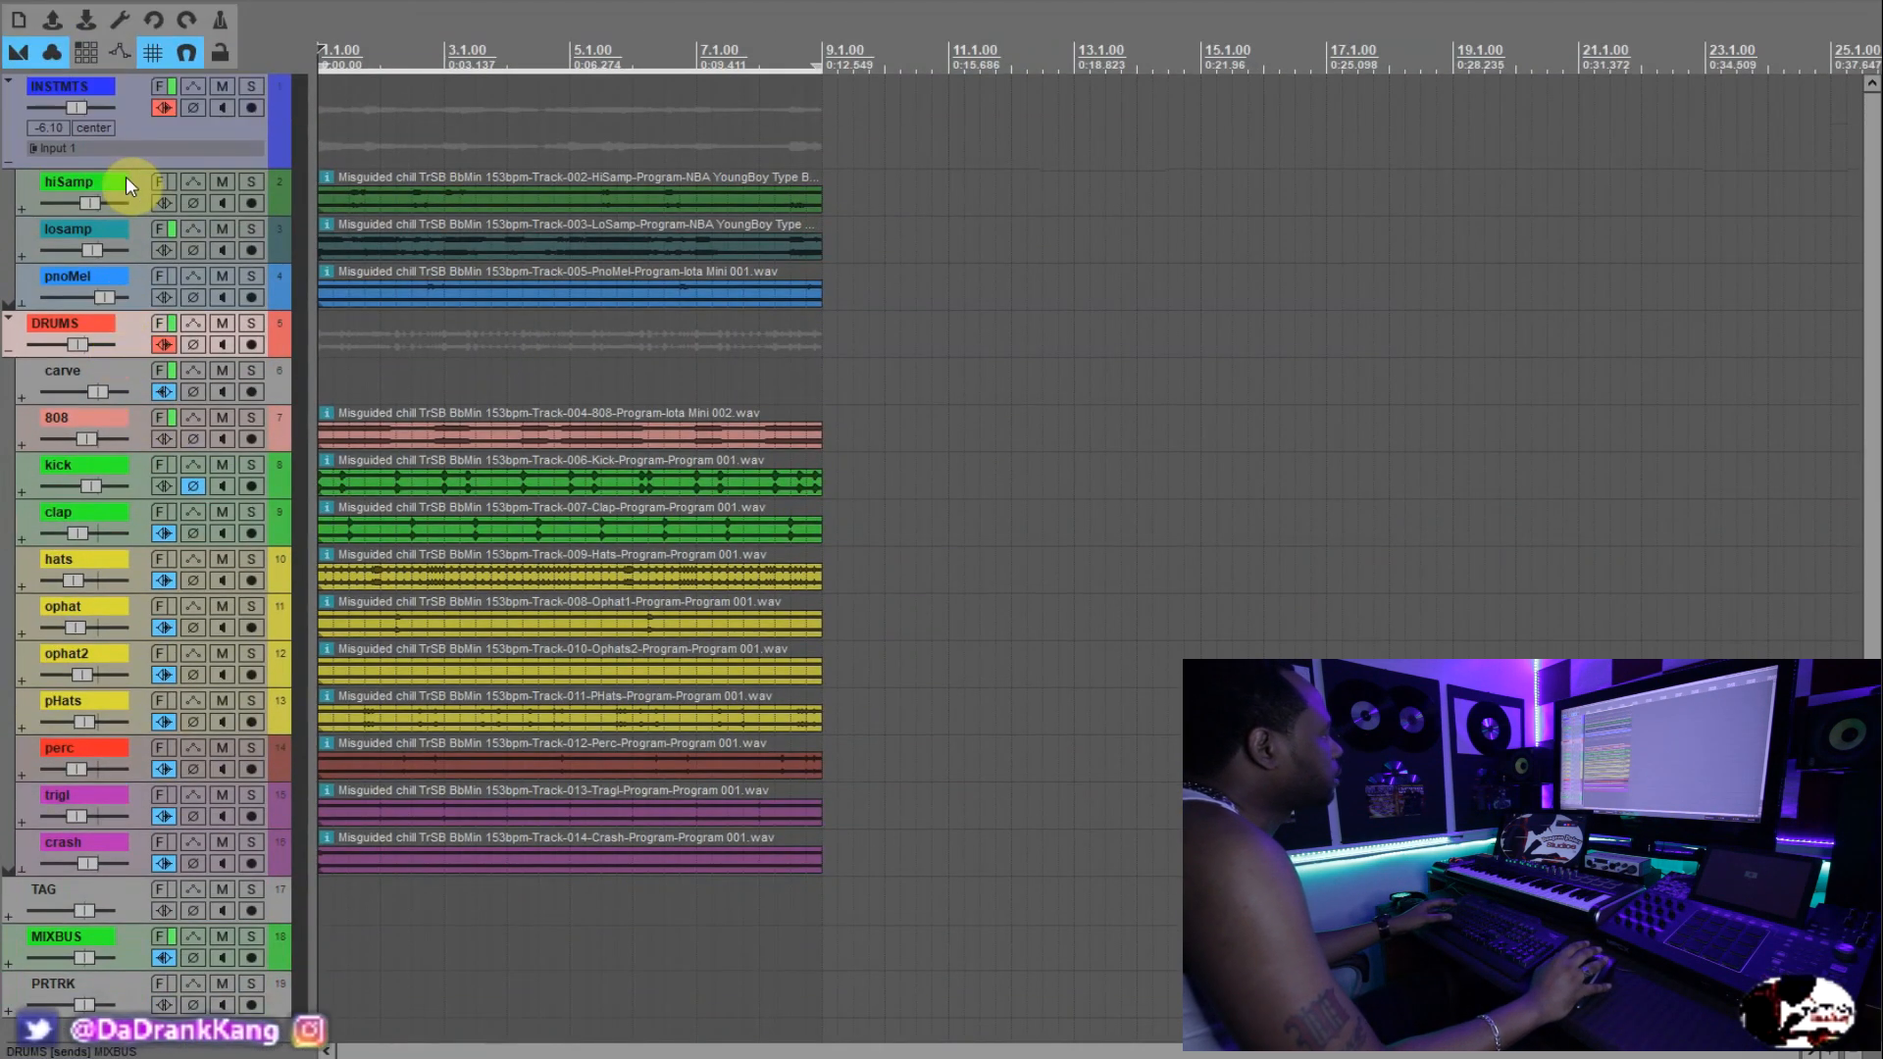
{"action": "left_click", "coordinate": [134, 104]}
{"action": "left_click", "coordinate": [135, 338]}
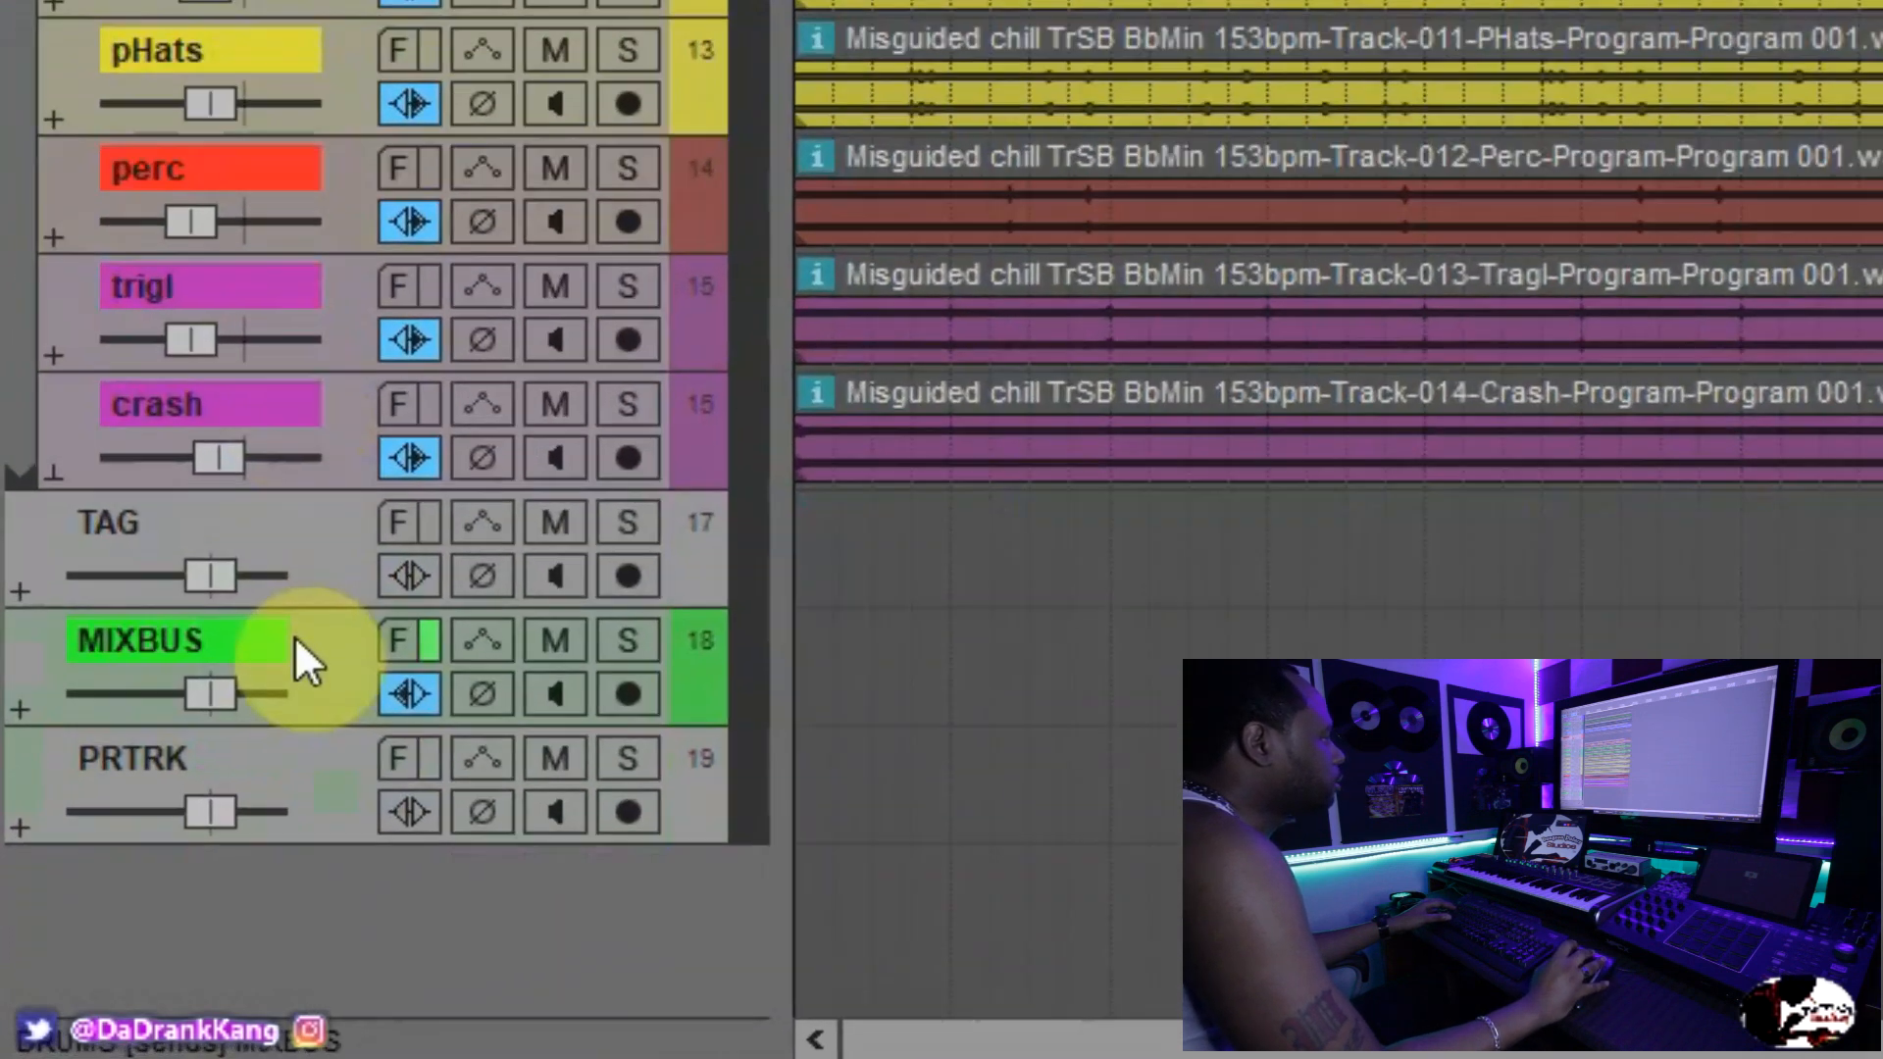
{"action": "left_click", "coordinate": [135, 939]}
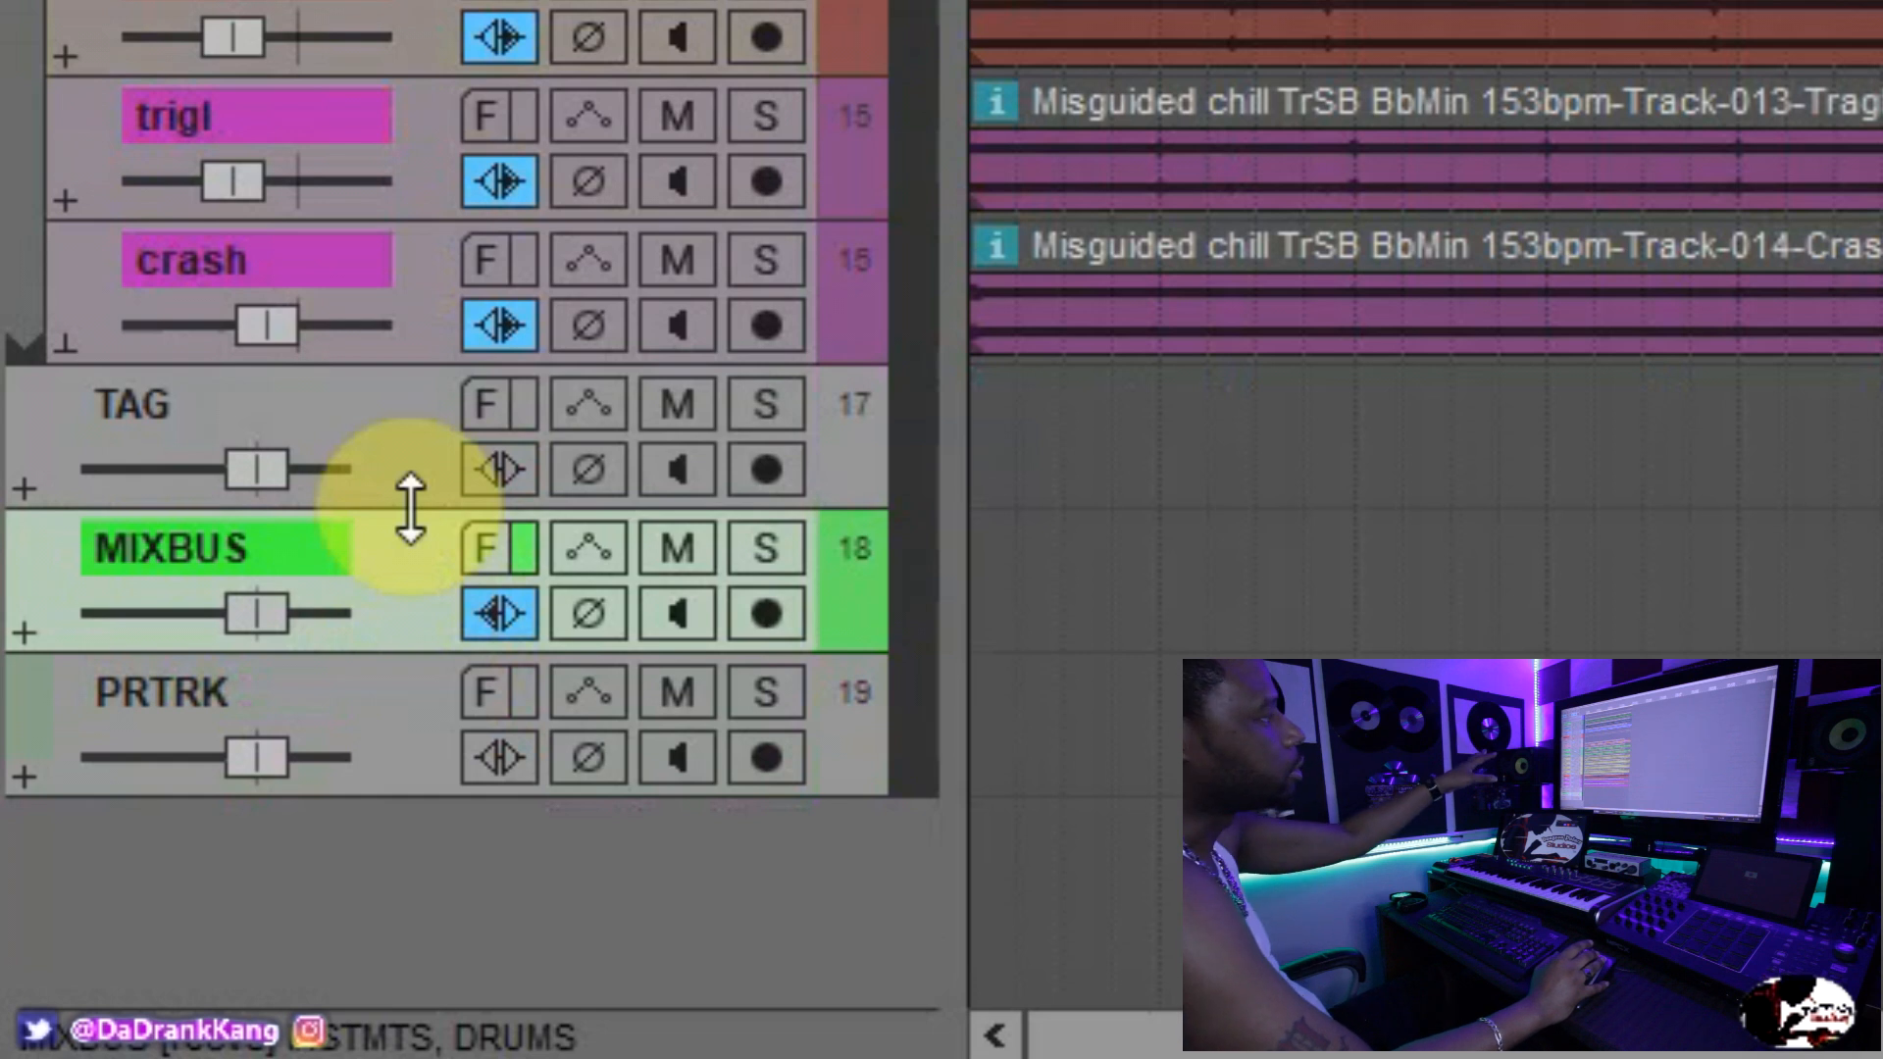
{"action": "mouse_move", "coordinate": [410, 509]}
{"action": "left_mouse_down"}
{"action": "mouse_move", "coordinate": [420, 408]}
{"action": "mouse_move", "coordinate": [421, 513]}
{"action": "mouse_move", "coordinate": [405, 460]}
{"action": "mouse_move", "coordinate": [409, 488]}
{"action": "left_mouse_up"}
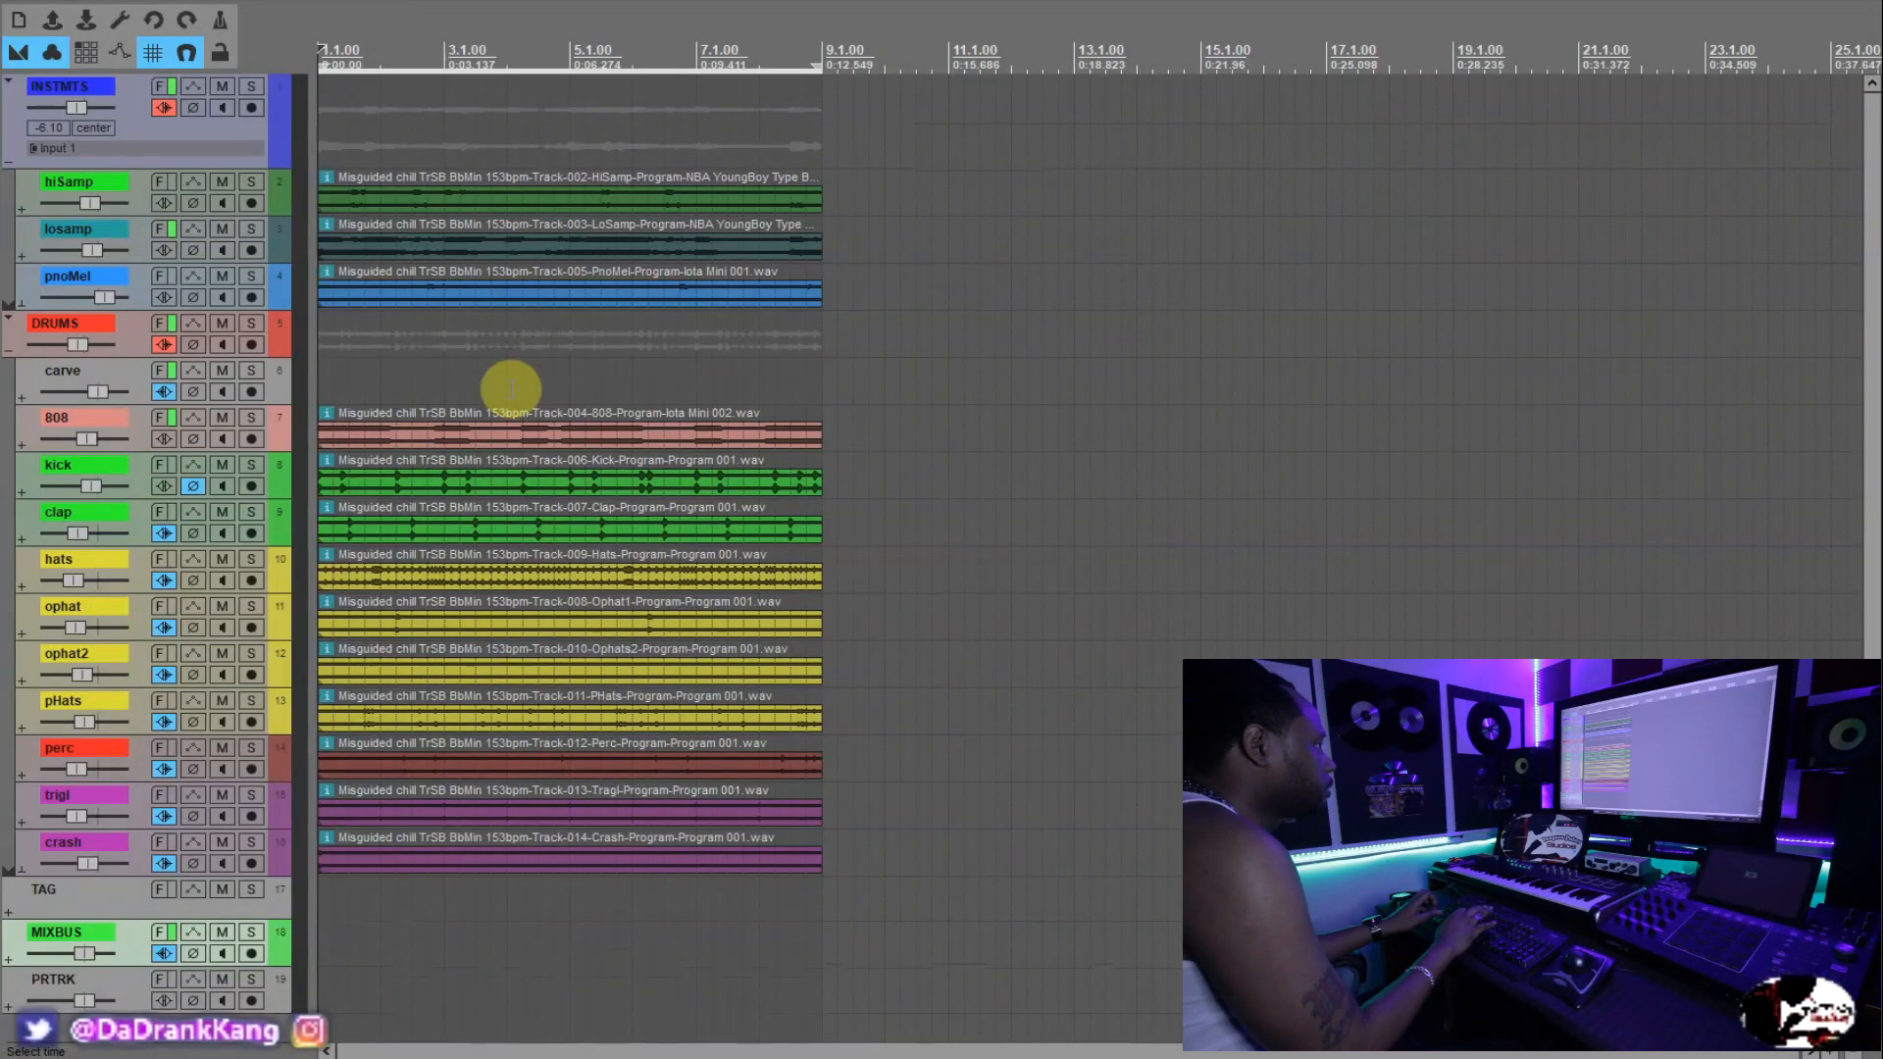
Open the mixer and look over the effects and sends on the INSTMTS and DRUMS folder channels.
{"action": "key", "text": "ctrl+m"}
{"action": "left_click_drag", "start_coordinate": [724, 68], "coordinate": [676, 63]}
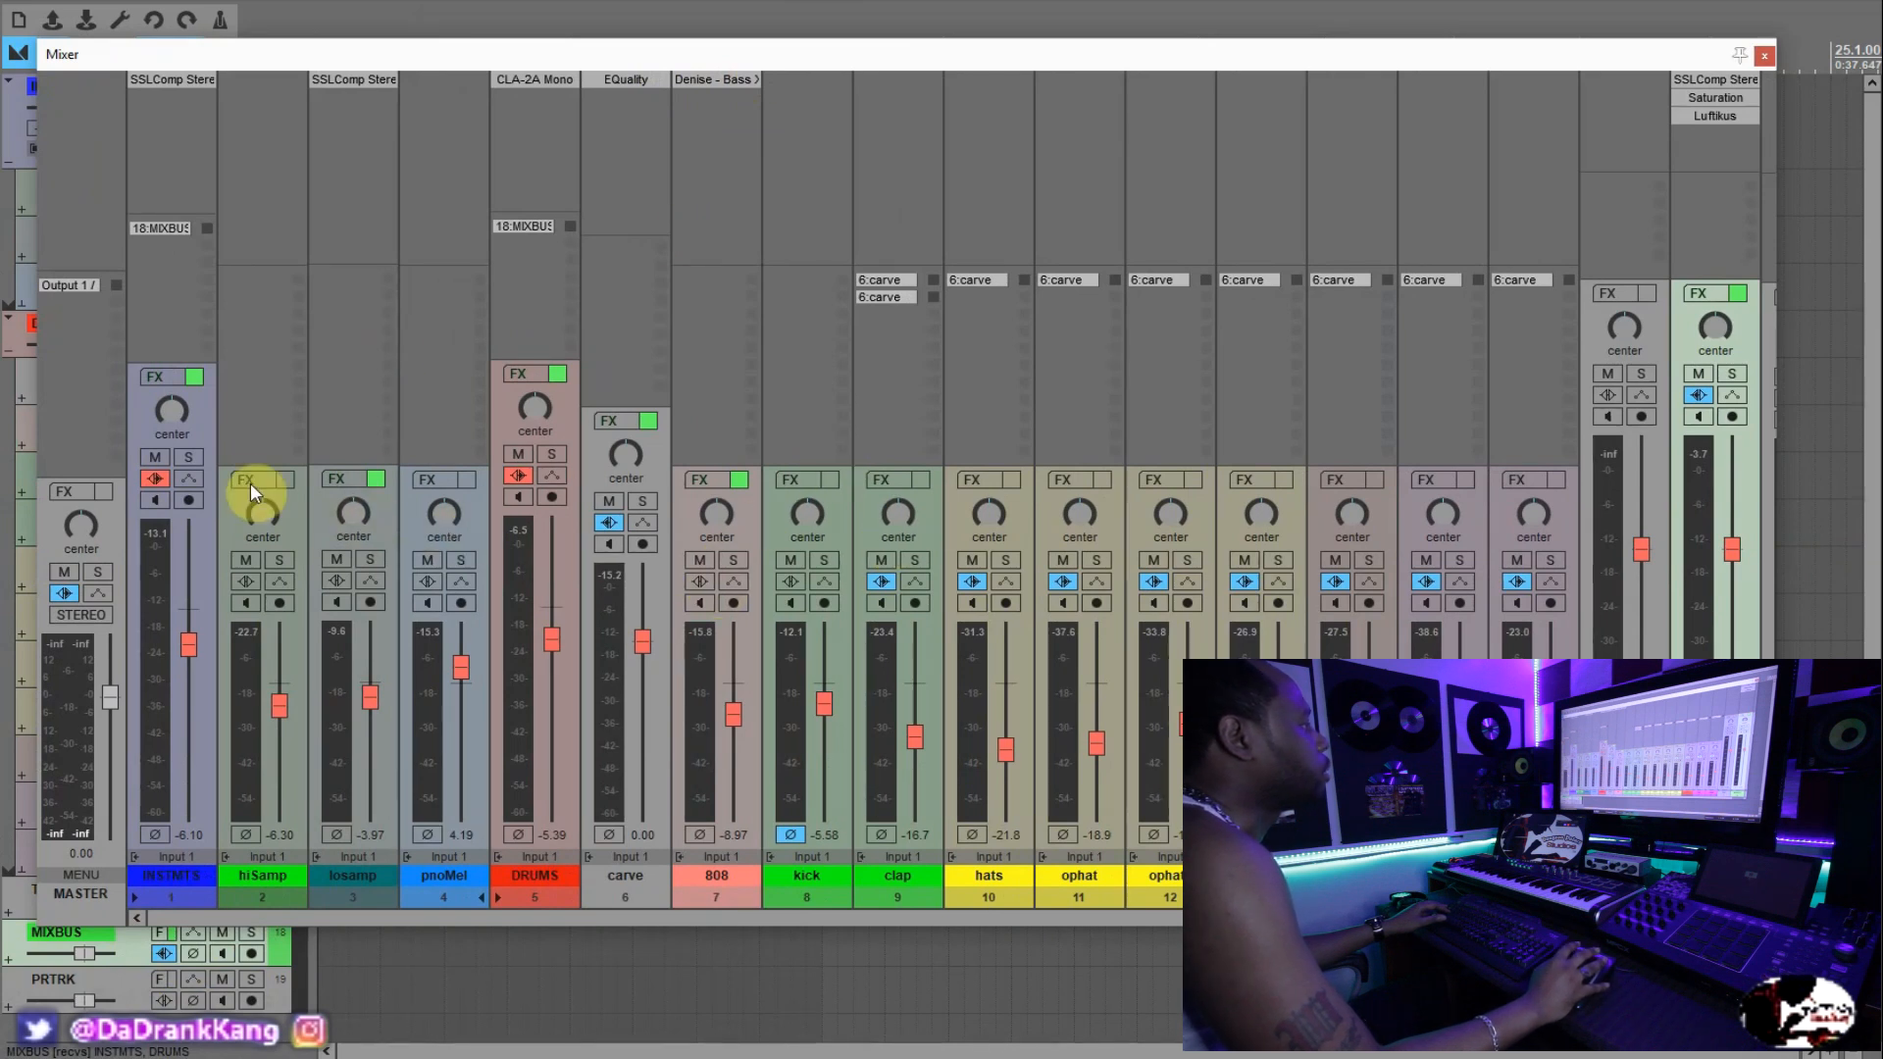
{"action": "left_click", "coordinate": [208, 433]}
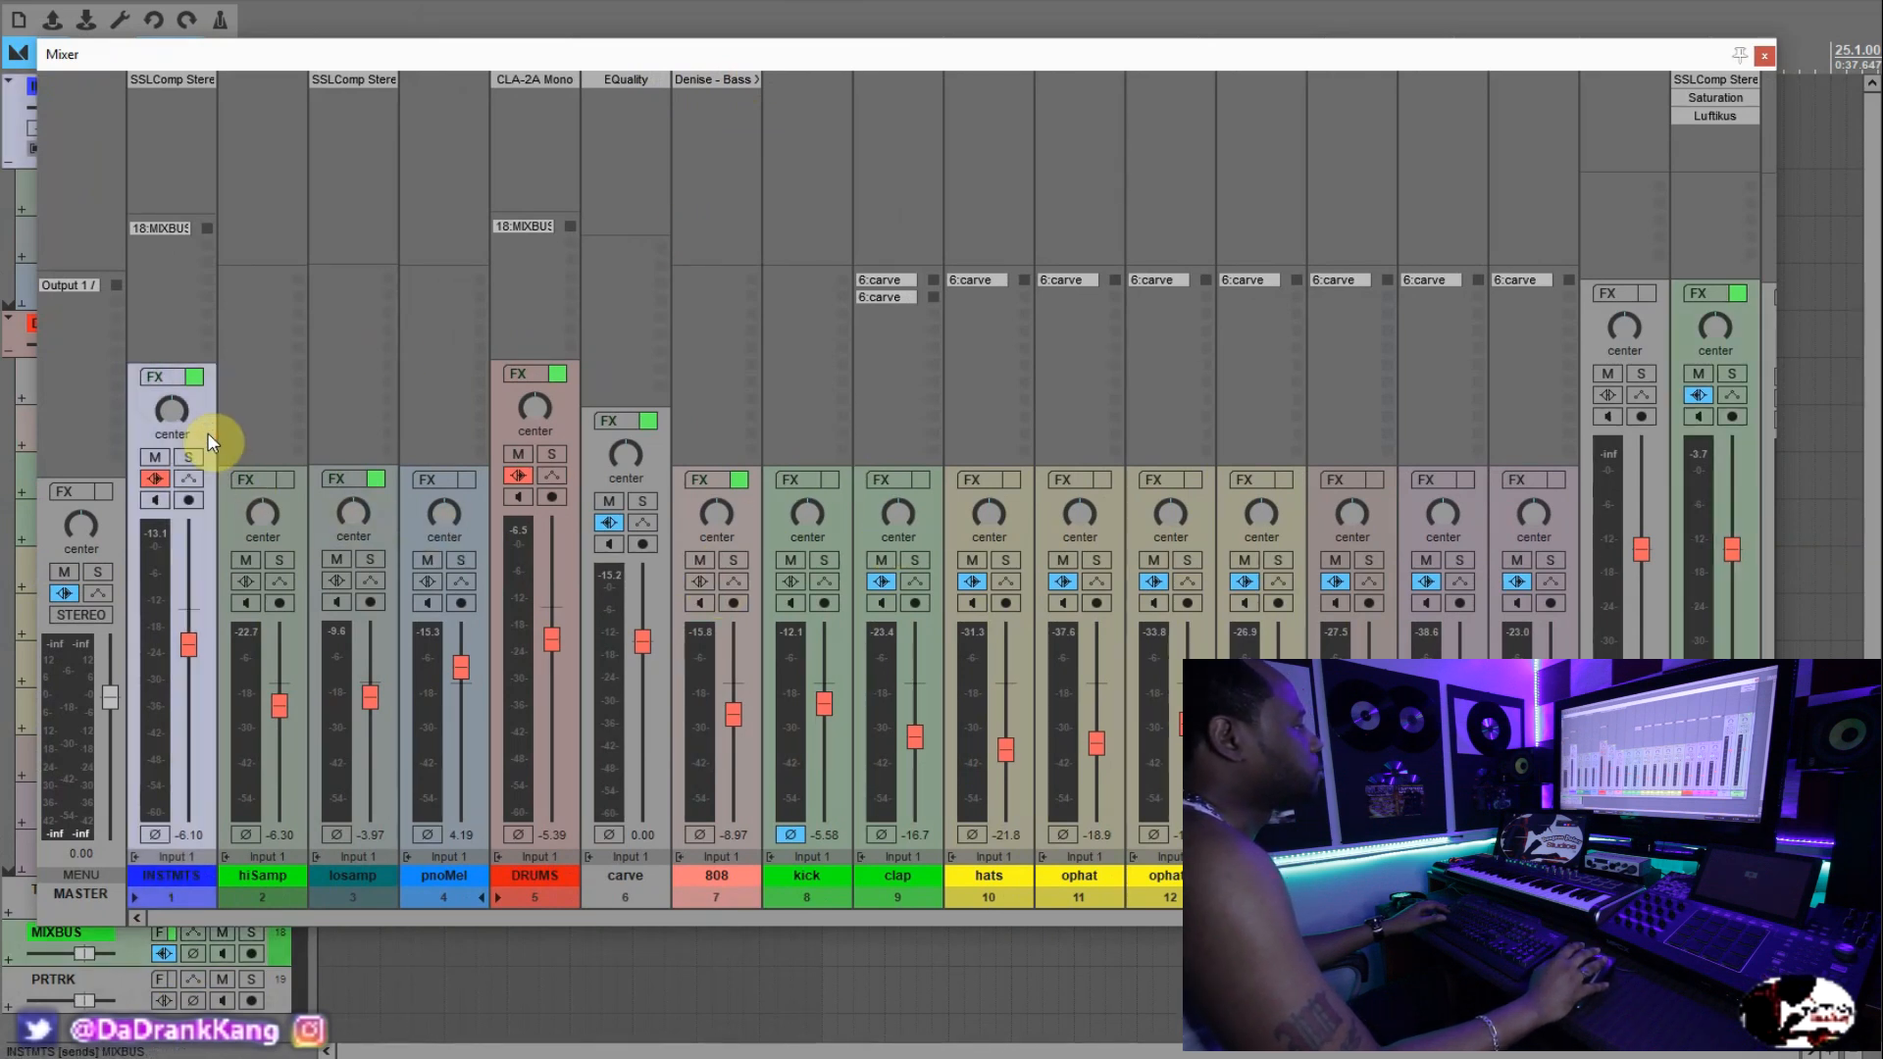
{"action": "left_click", "coordinate": [567, 432]}
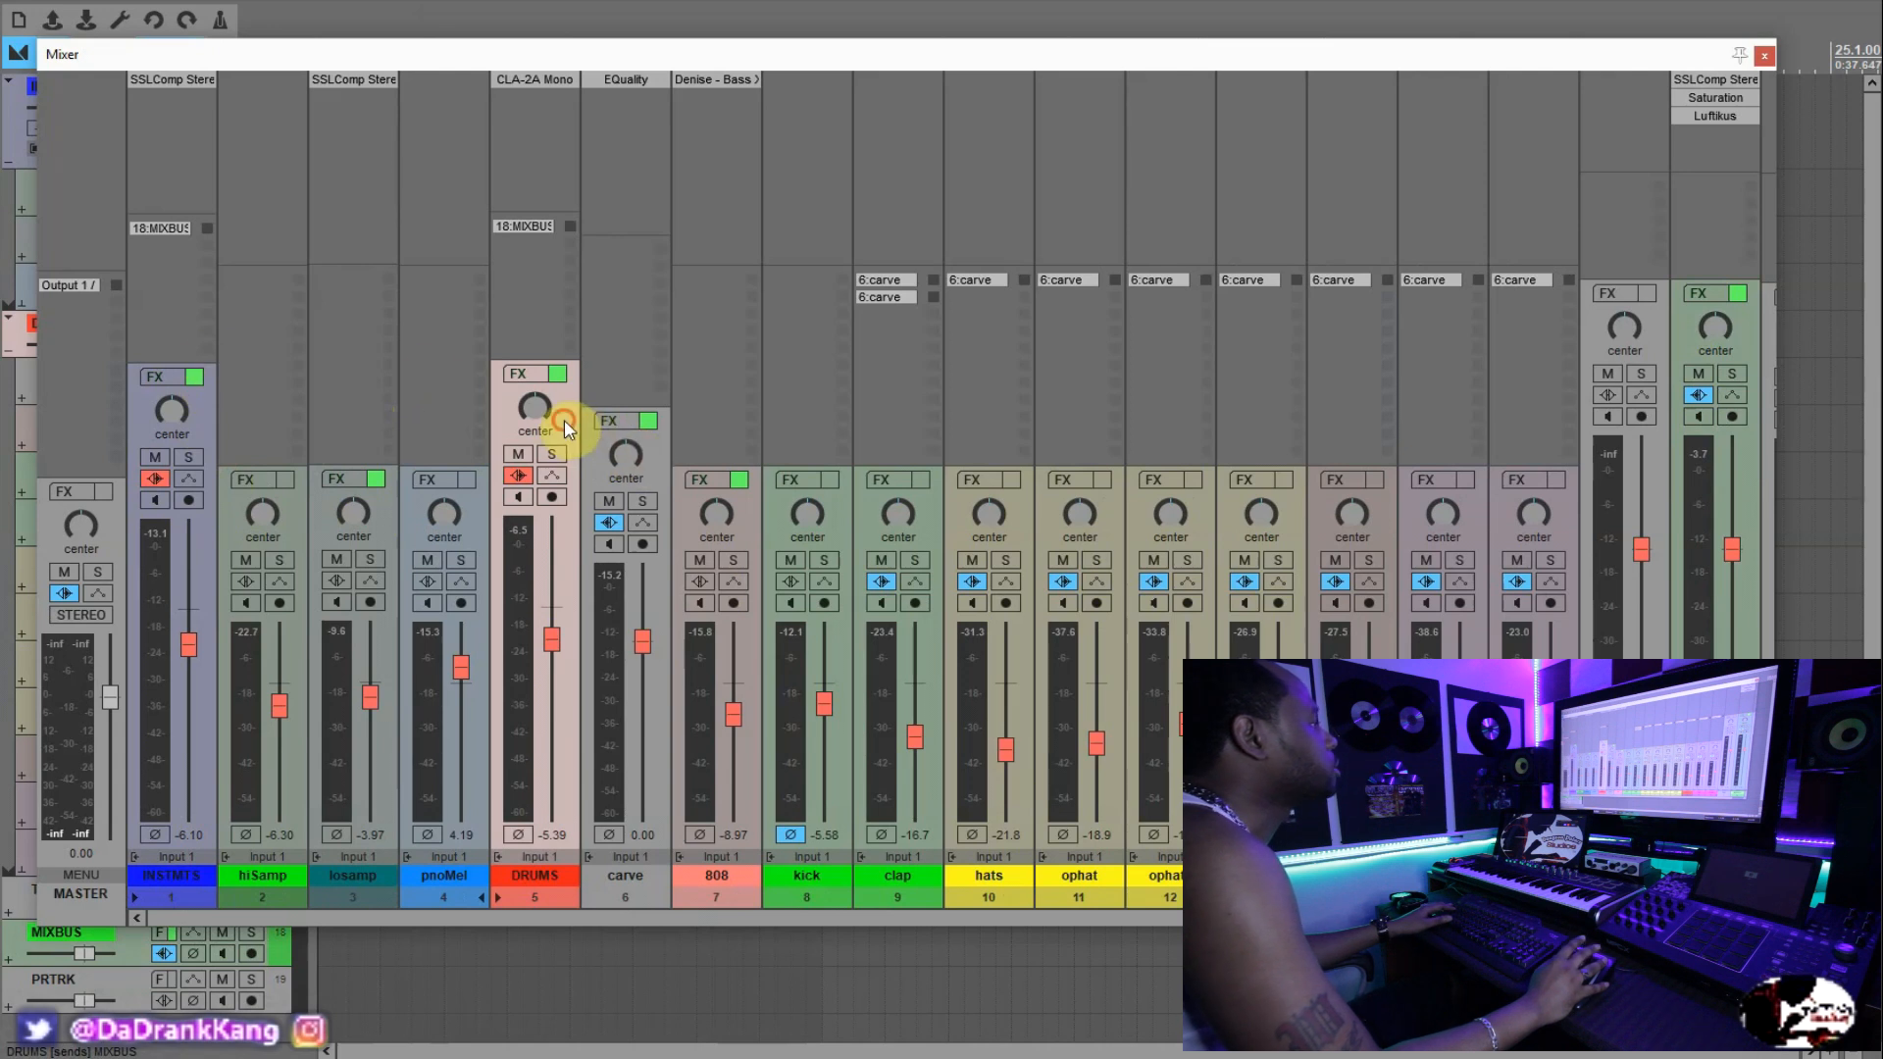
Solo the DRUMS folder channel and select the drum channels from clap through crash.
{"action": "left_click", "coordinate": [551, 455]}
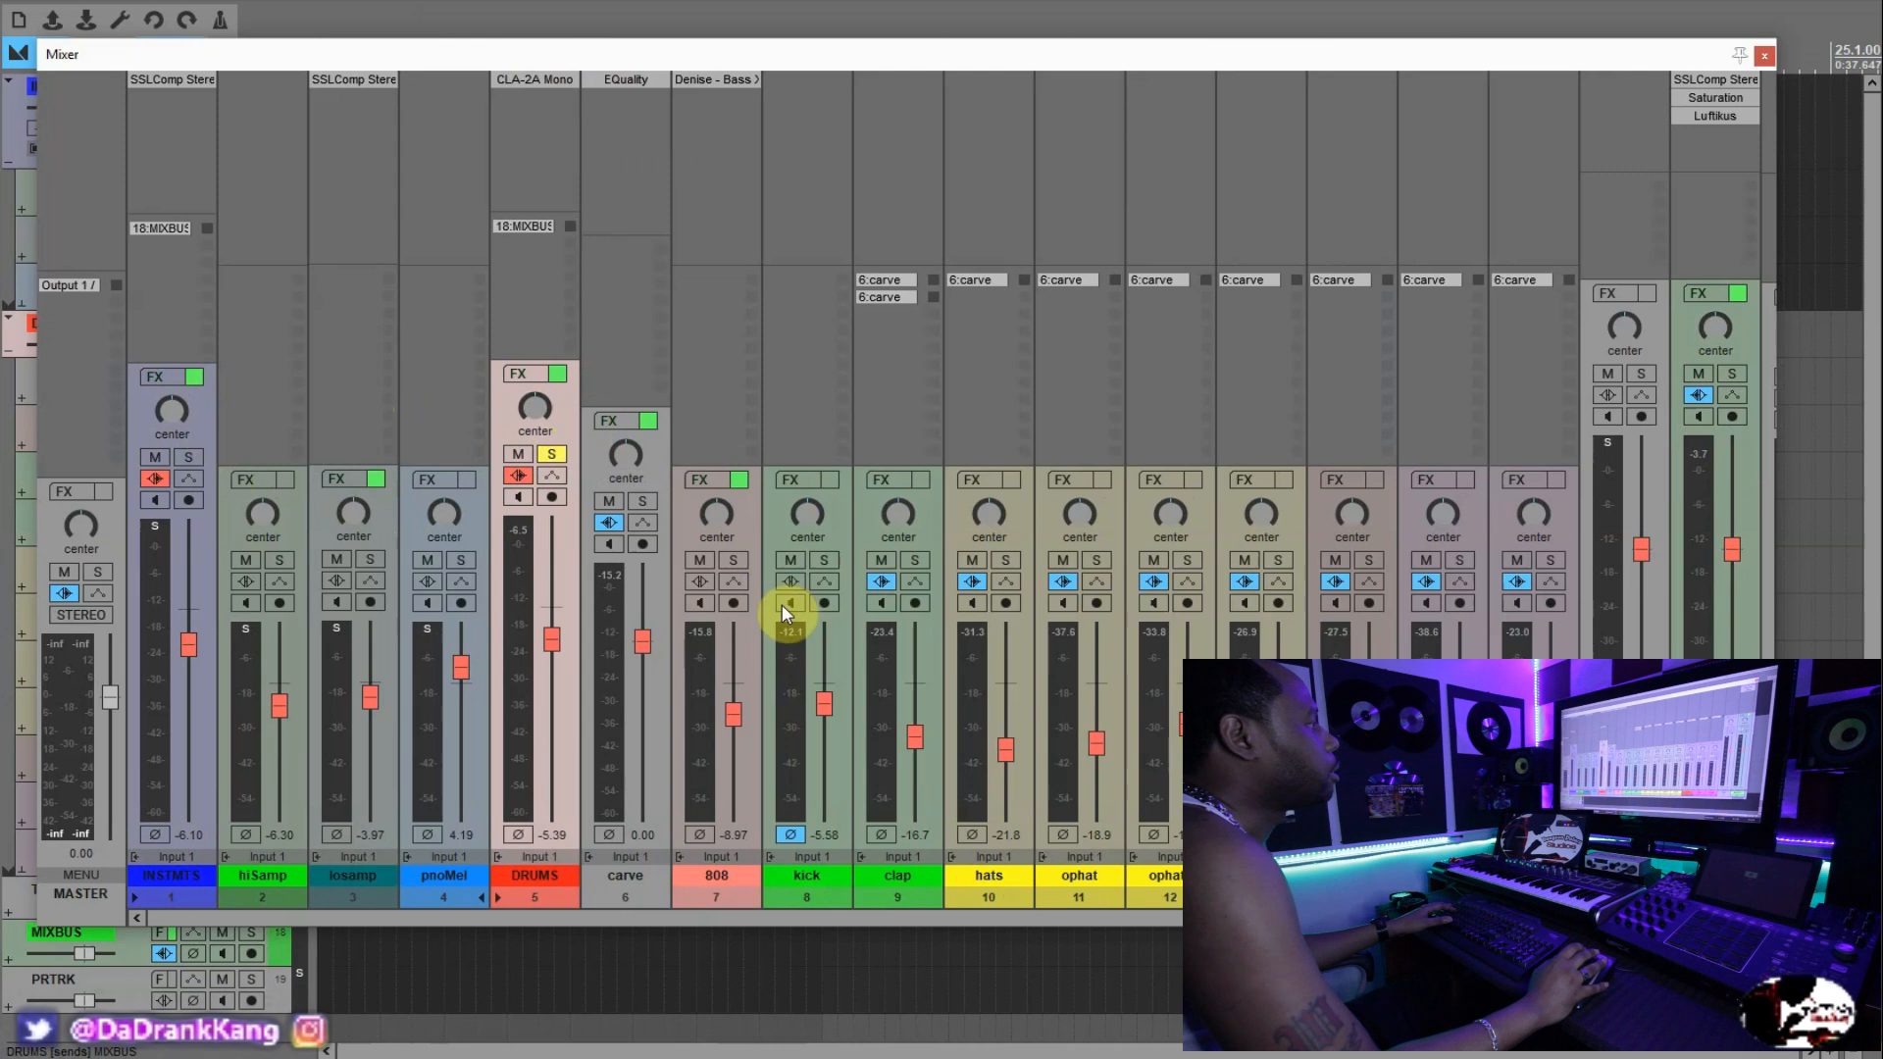
{"action": "left_click", "coordinate": [755, 510]}
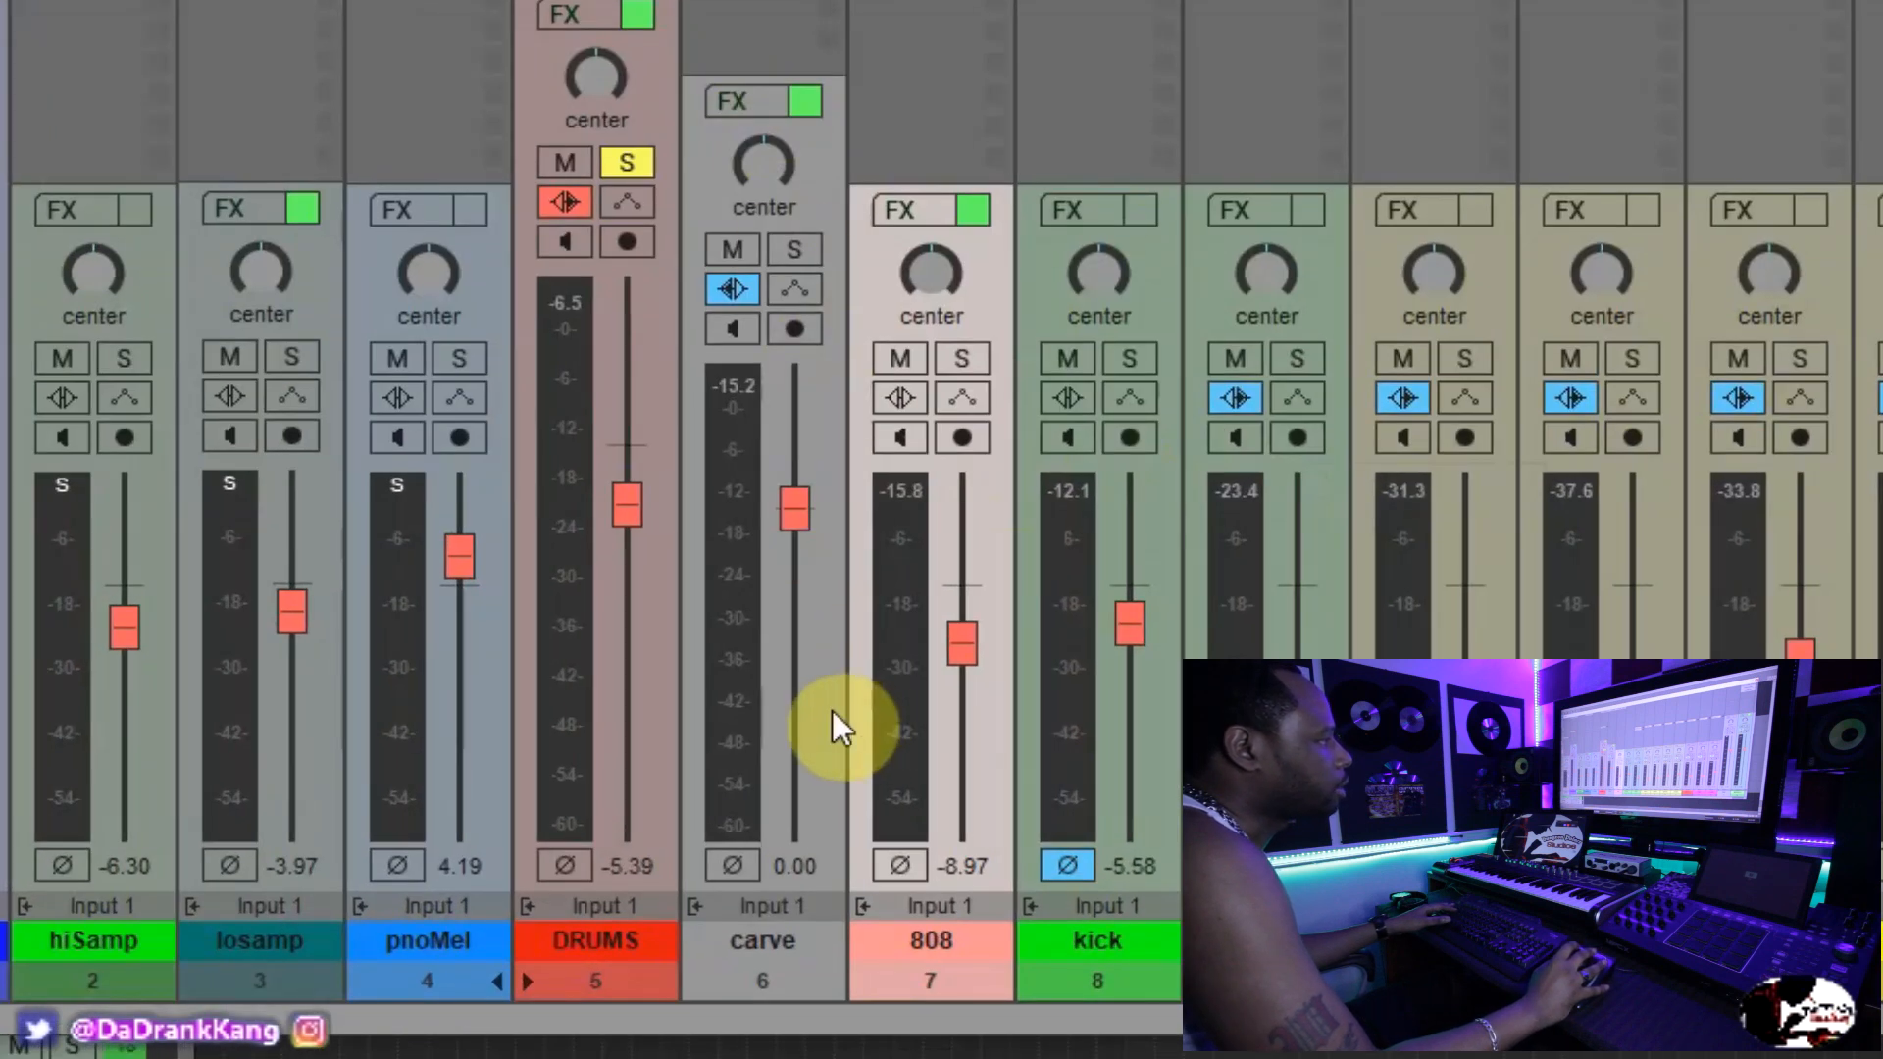
{"action": "left_click", "coordinate": [833, 710]}
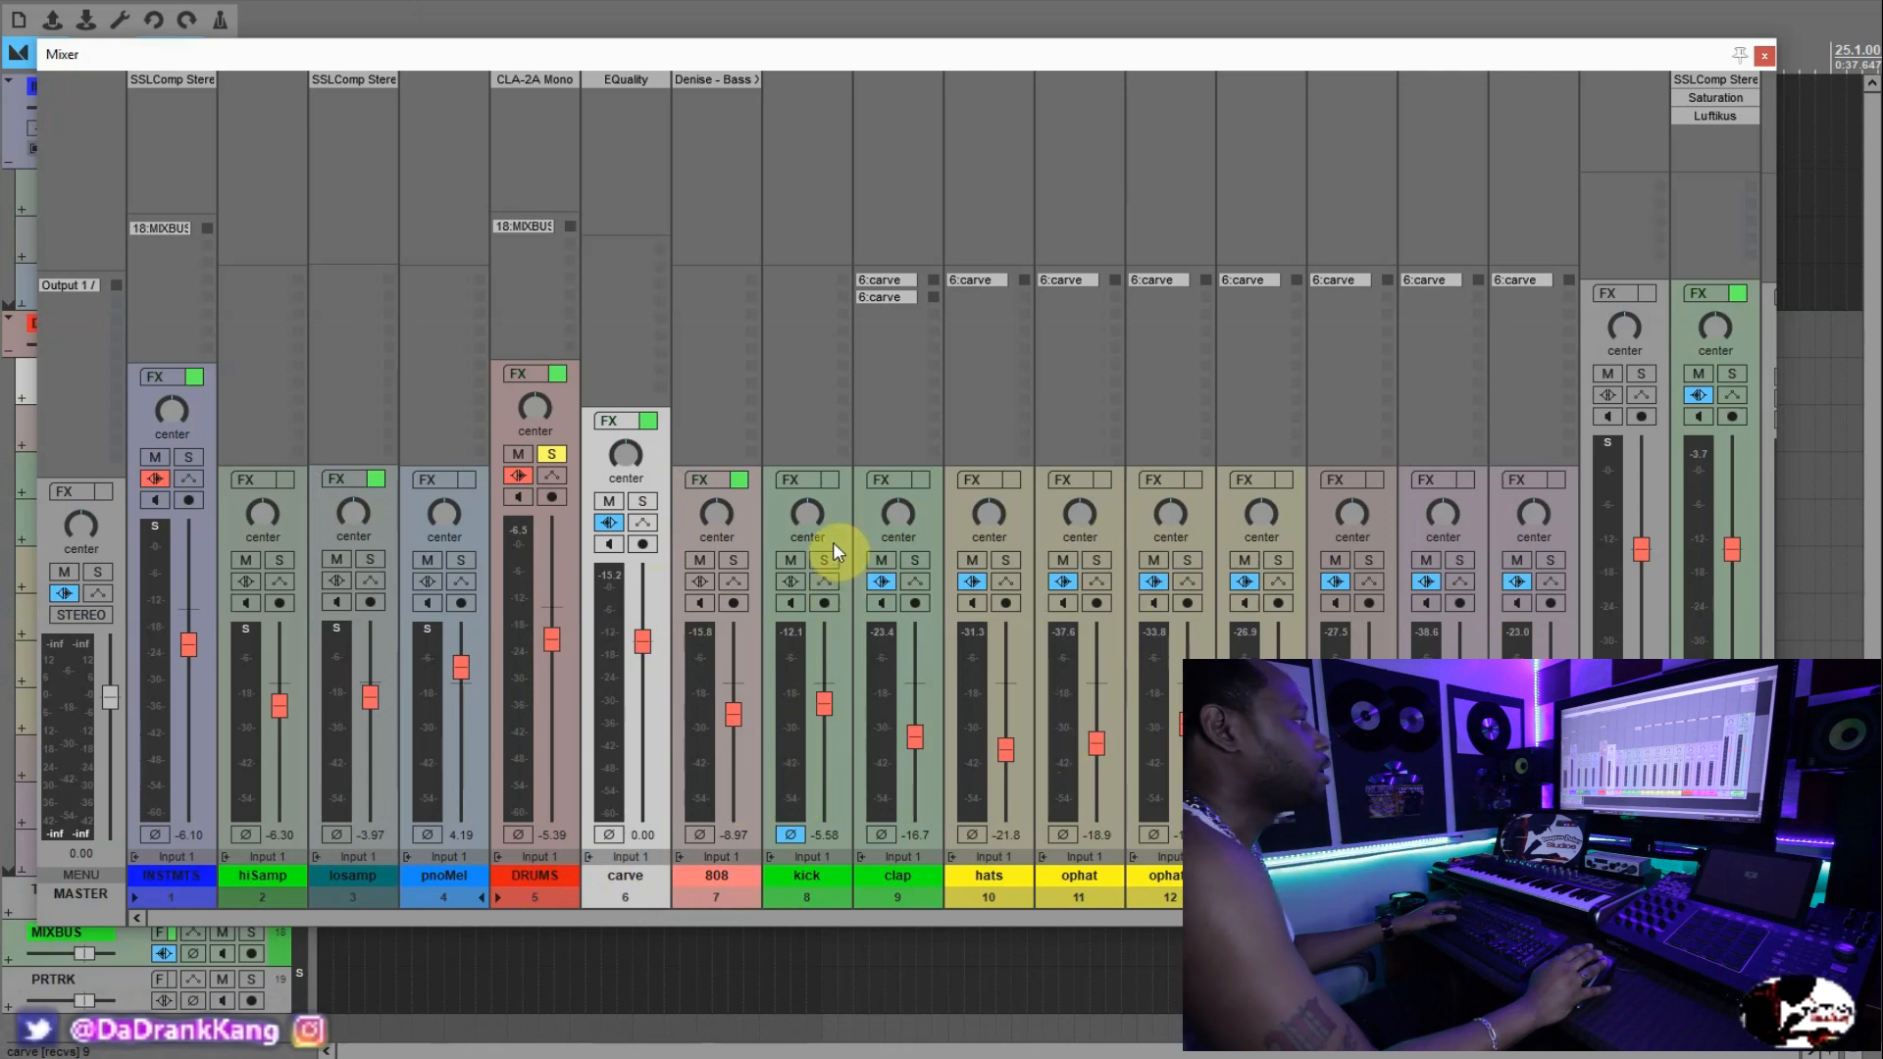
{"action": "left_click", "coordinate": [940, 532]}
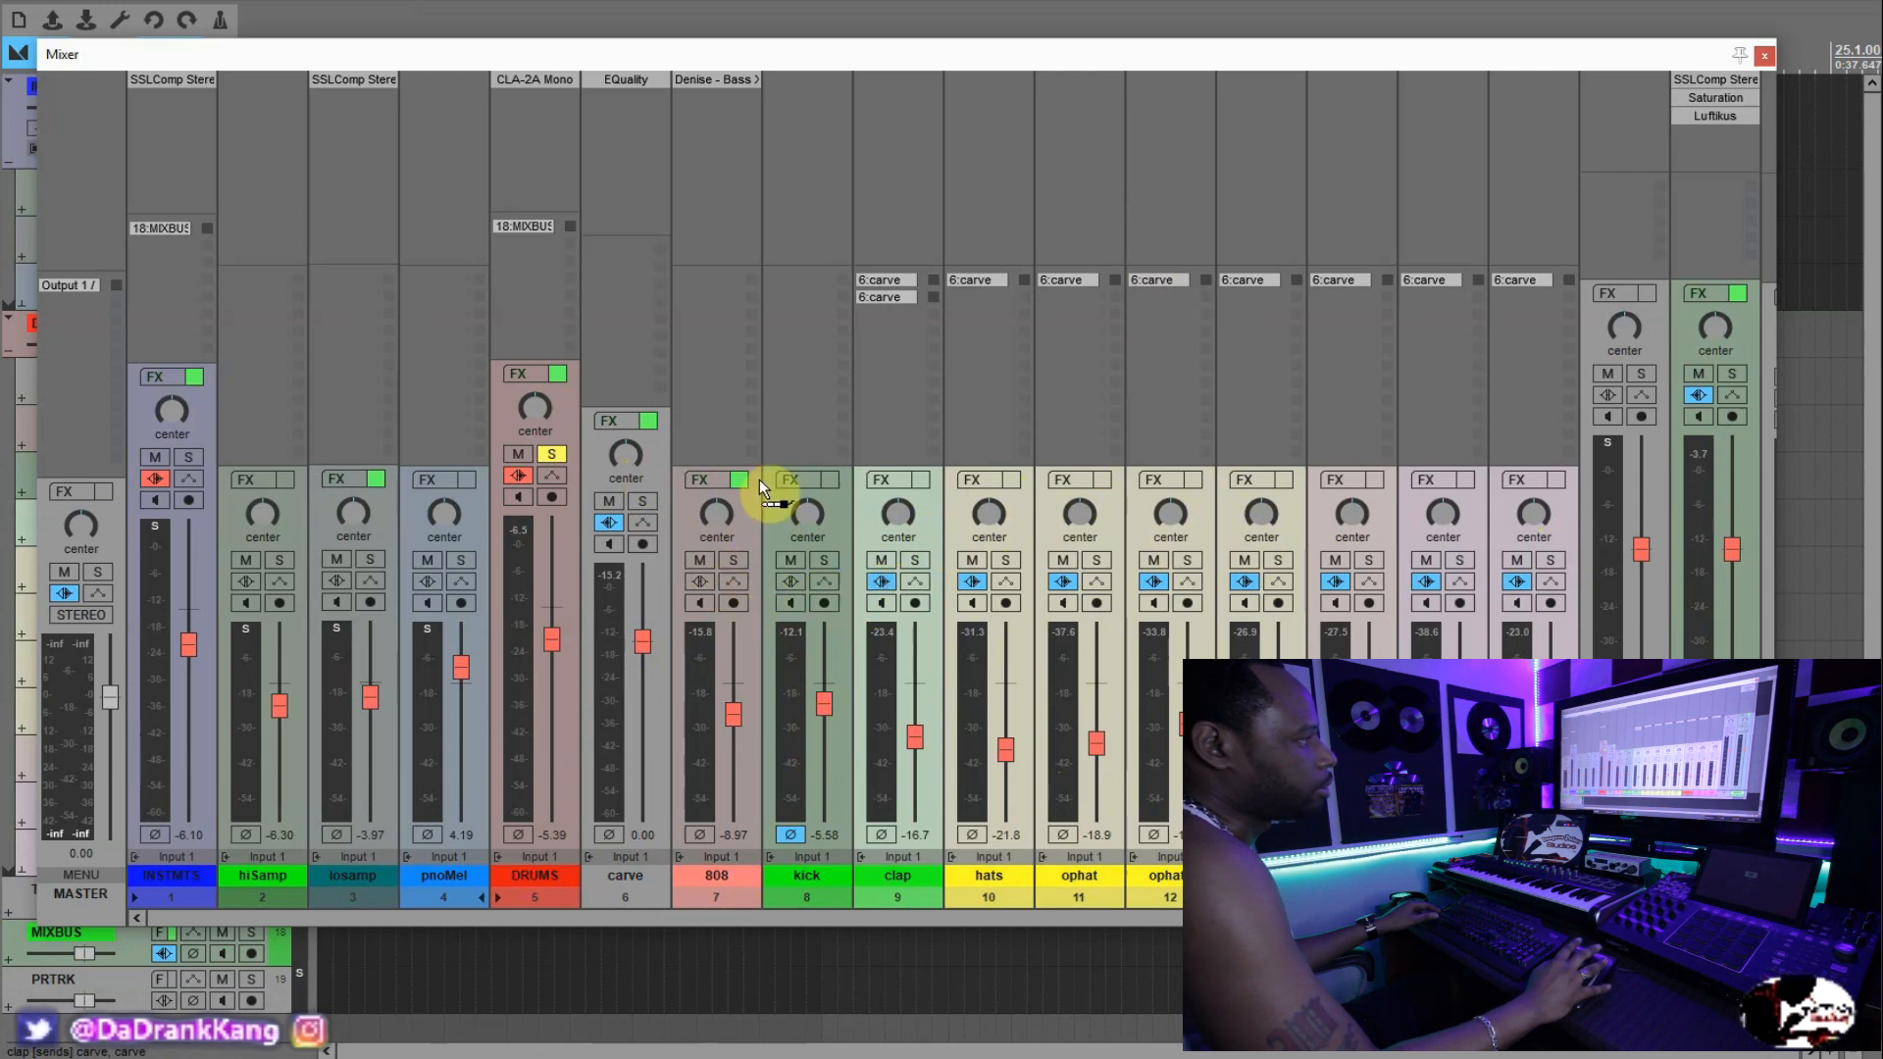
Remove the duplicate send to carve from the clap channel, leaving a single carve send.
{"action": "left_click", "coordinate": [609, 521]}
{"action": "left_click", "coordinate": [882, 582]}
{"action": "left_click", "coordinate": [1599, 586]}
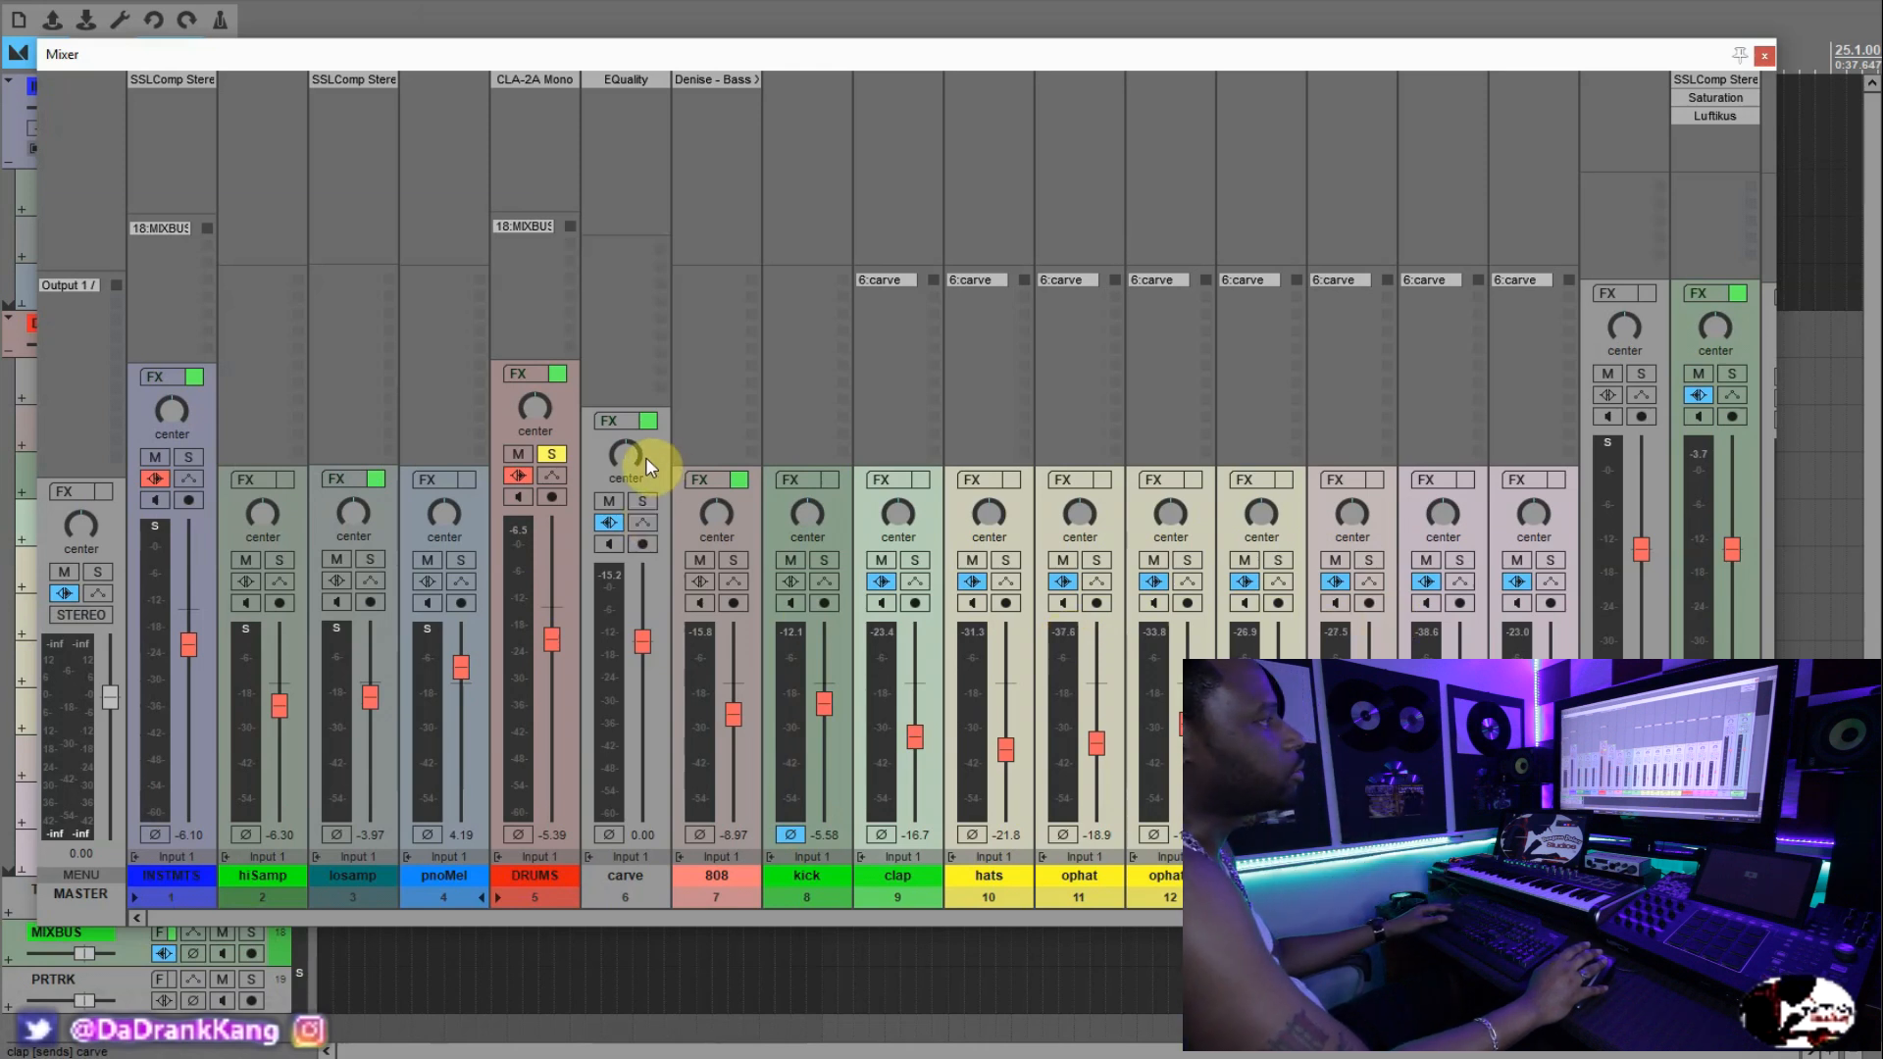
Open the EQuality plugin on the carve channel and sweep its high-pass filter down to the lowest frequencies, then up to 547 Hz.
{"action": "left_click", "coordinate": [625, 80]}
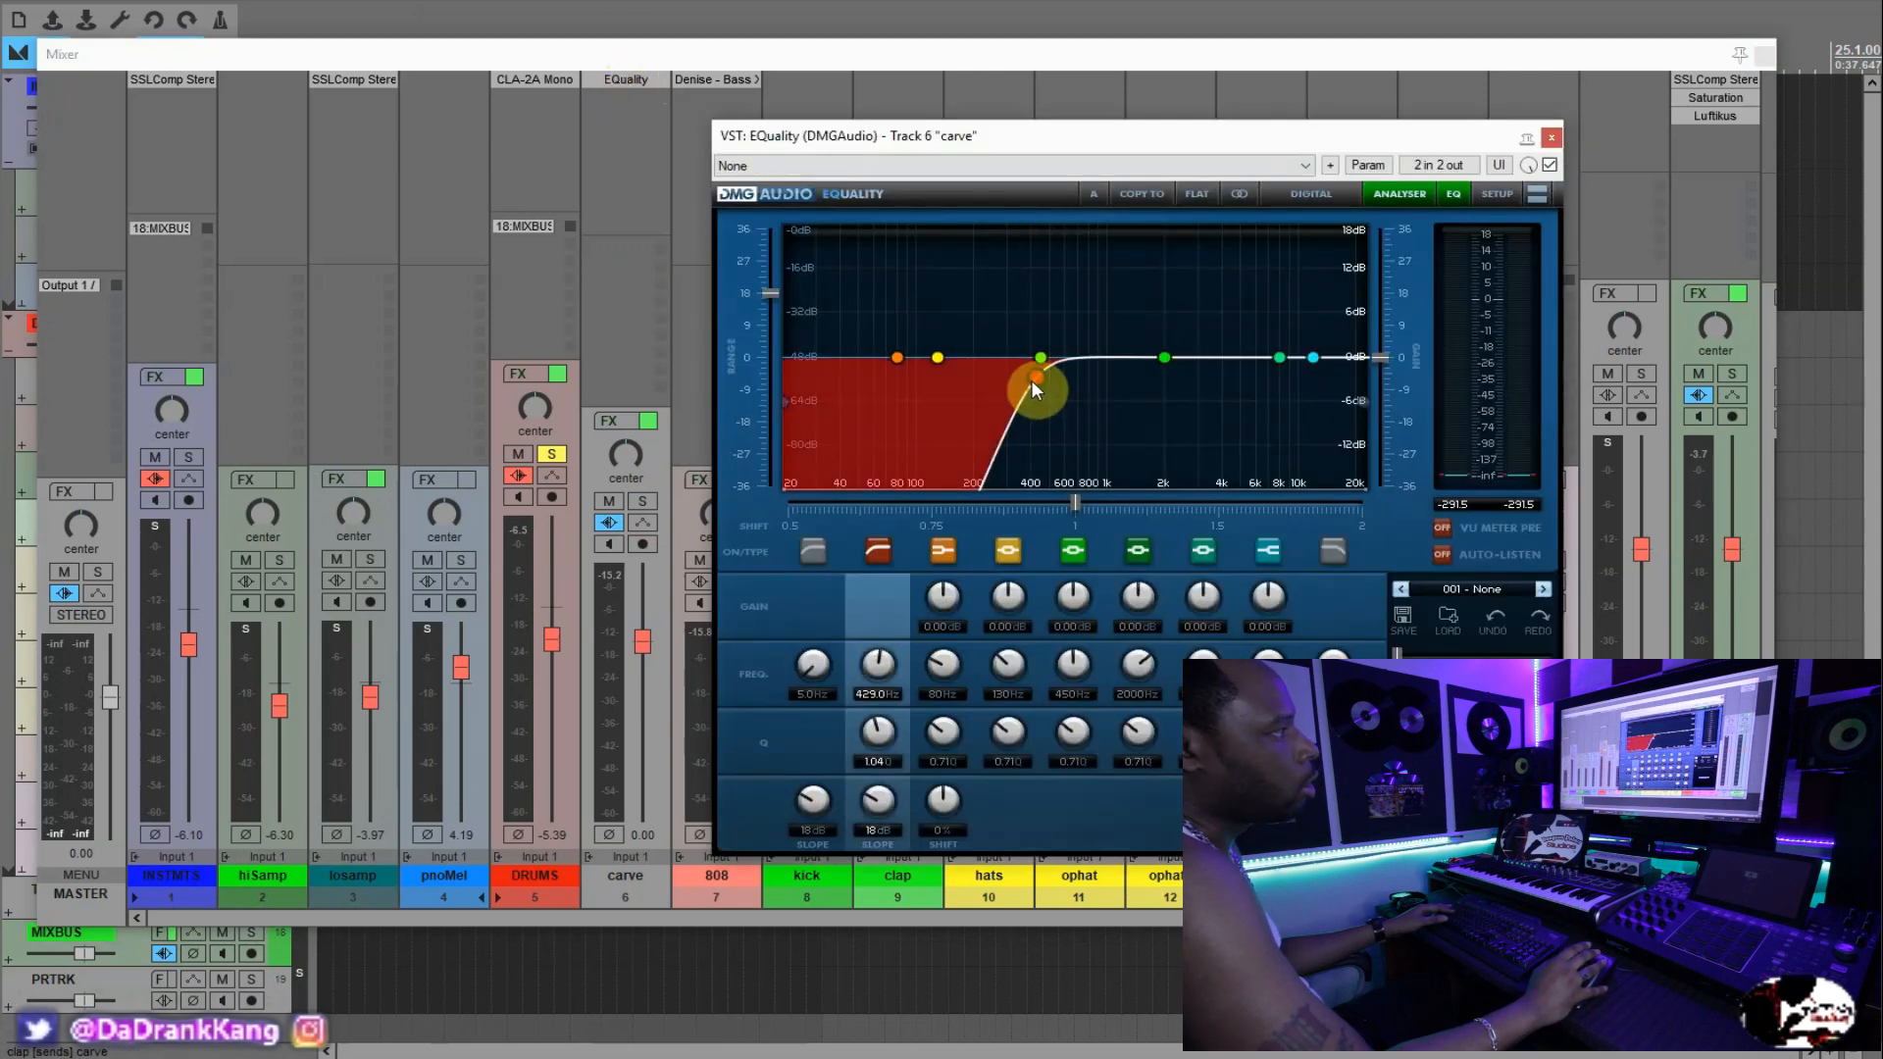
{"action": "left_click_drag", "start_coordinate": [1032, 379], "coordinate": [808, 402]}
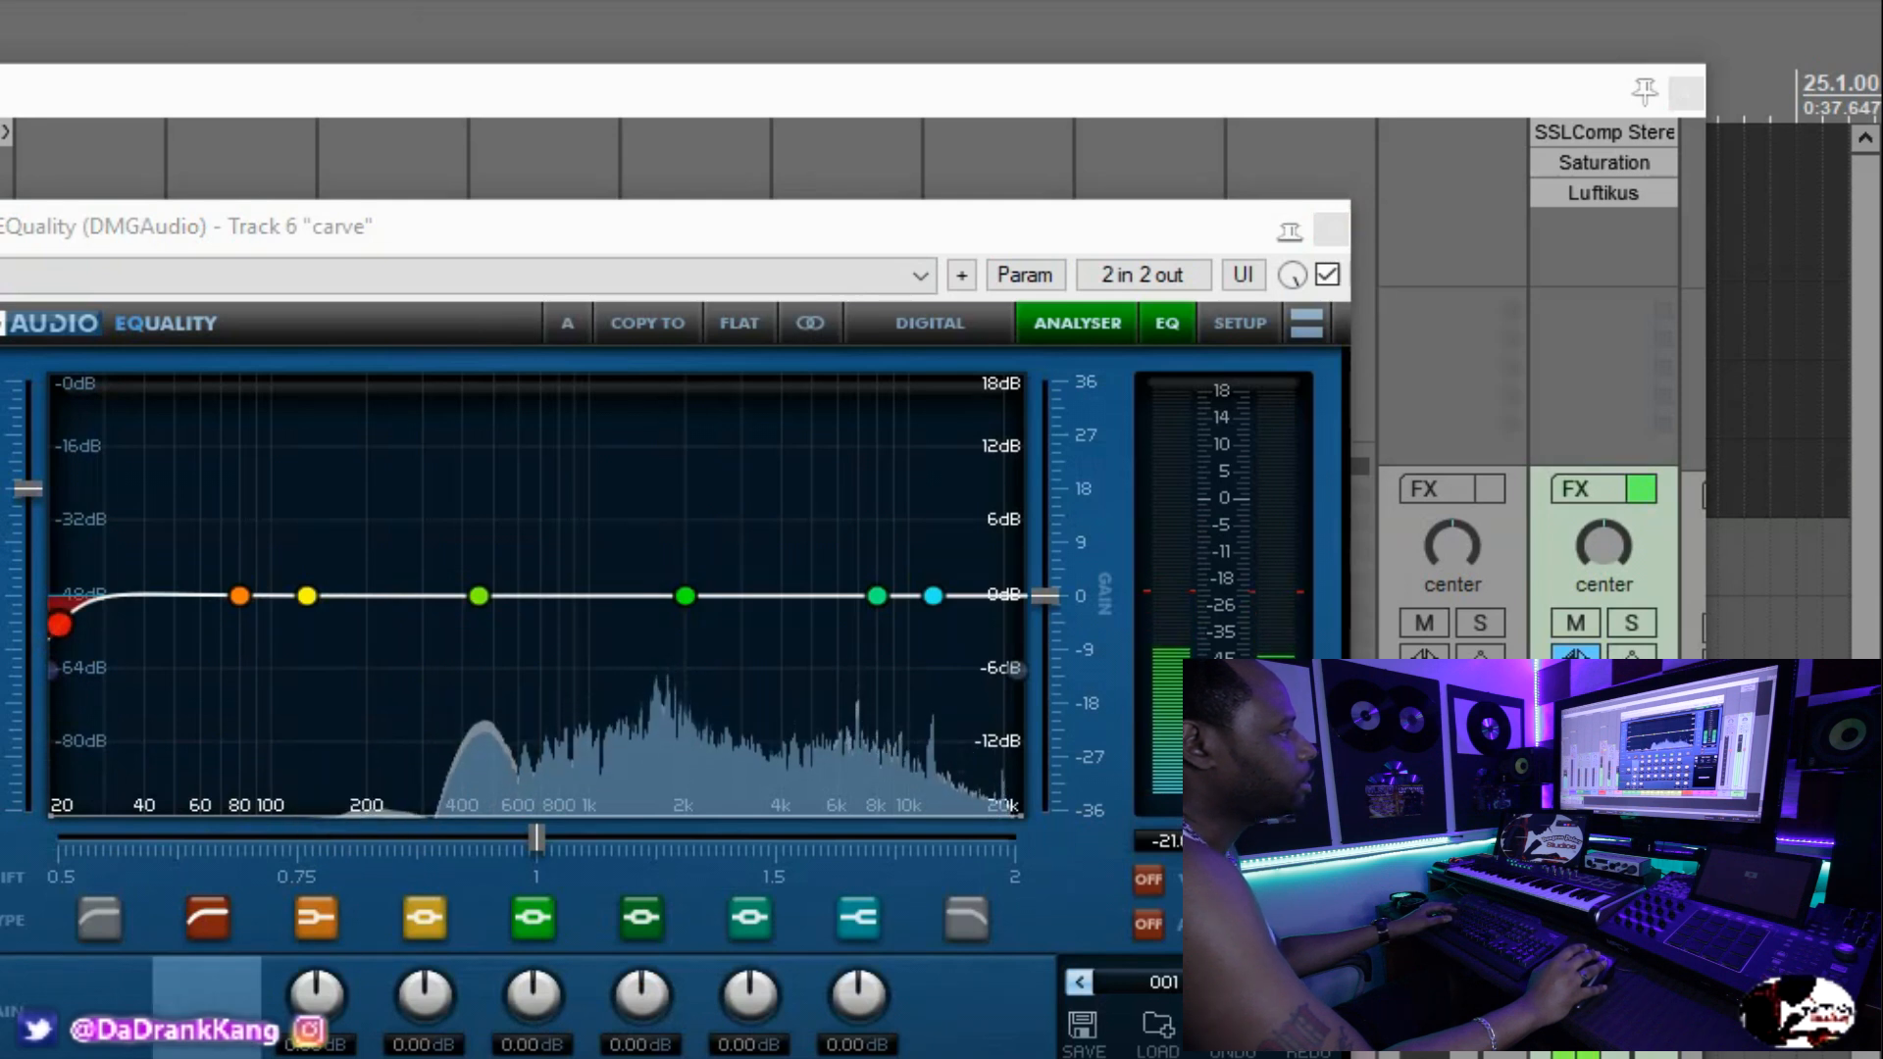
{"action": "left_click_drag", "start_coordinate": [41, 645], "coordinate": [508, 626]}
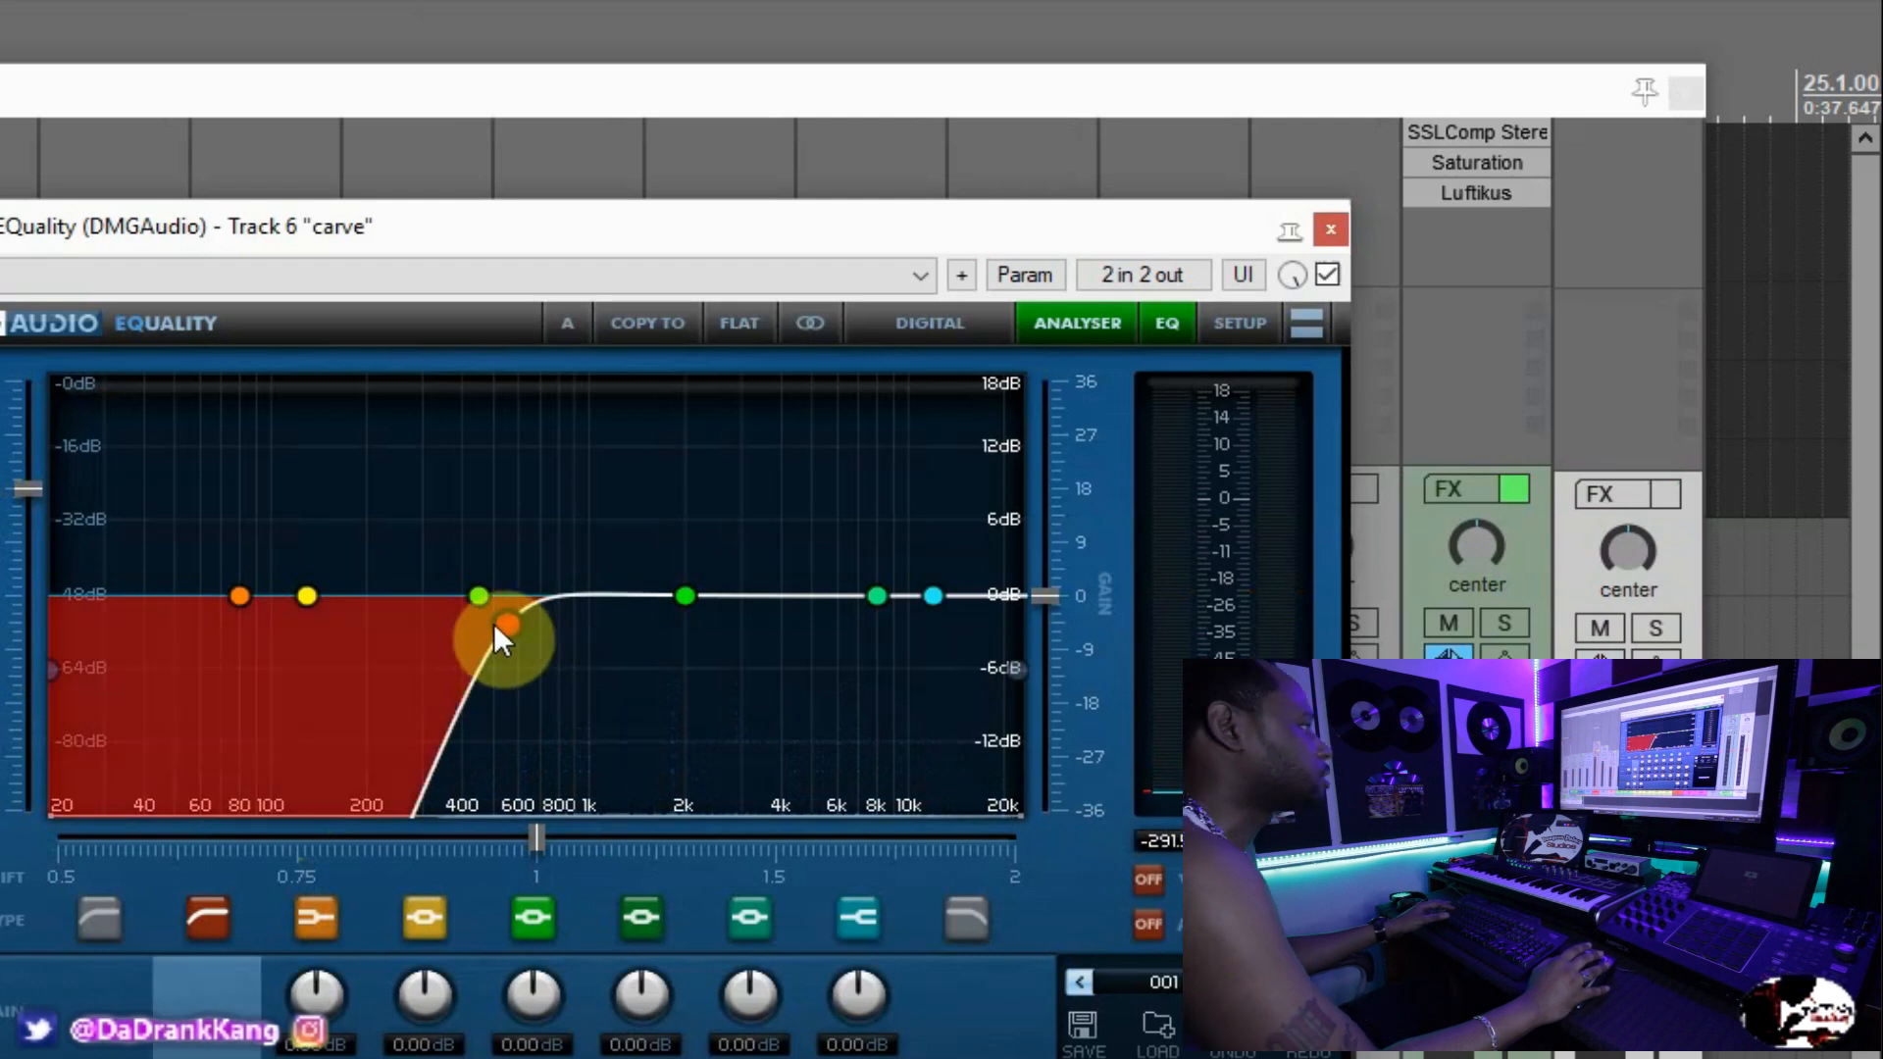
{"action": "left_click_drag", "start_coordinate": [502, 627], "coordinate": [500, 627]}
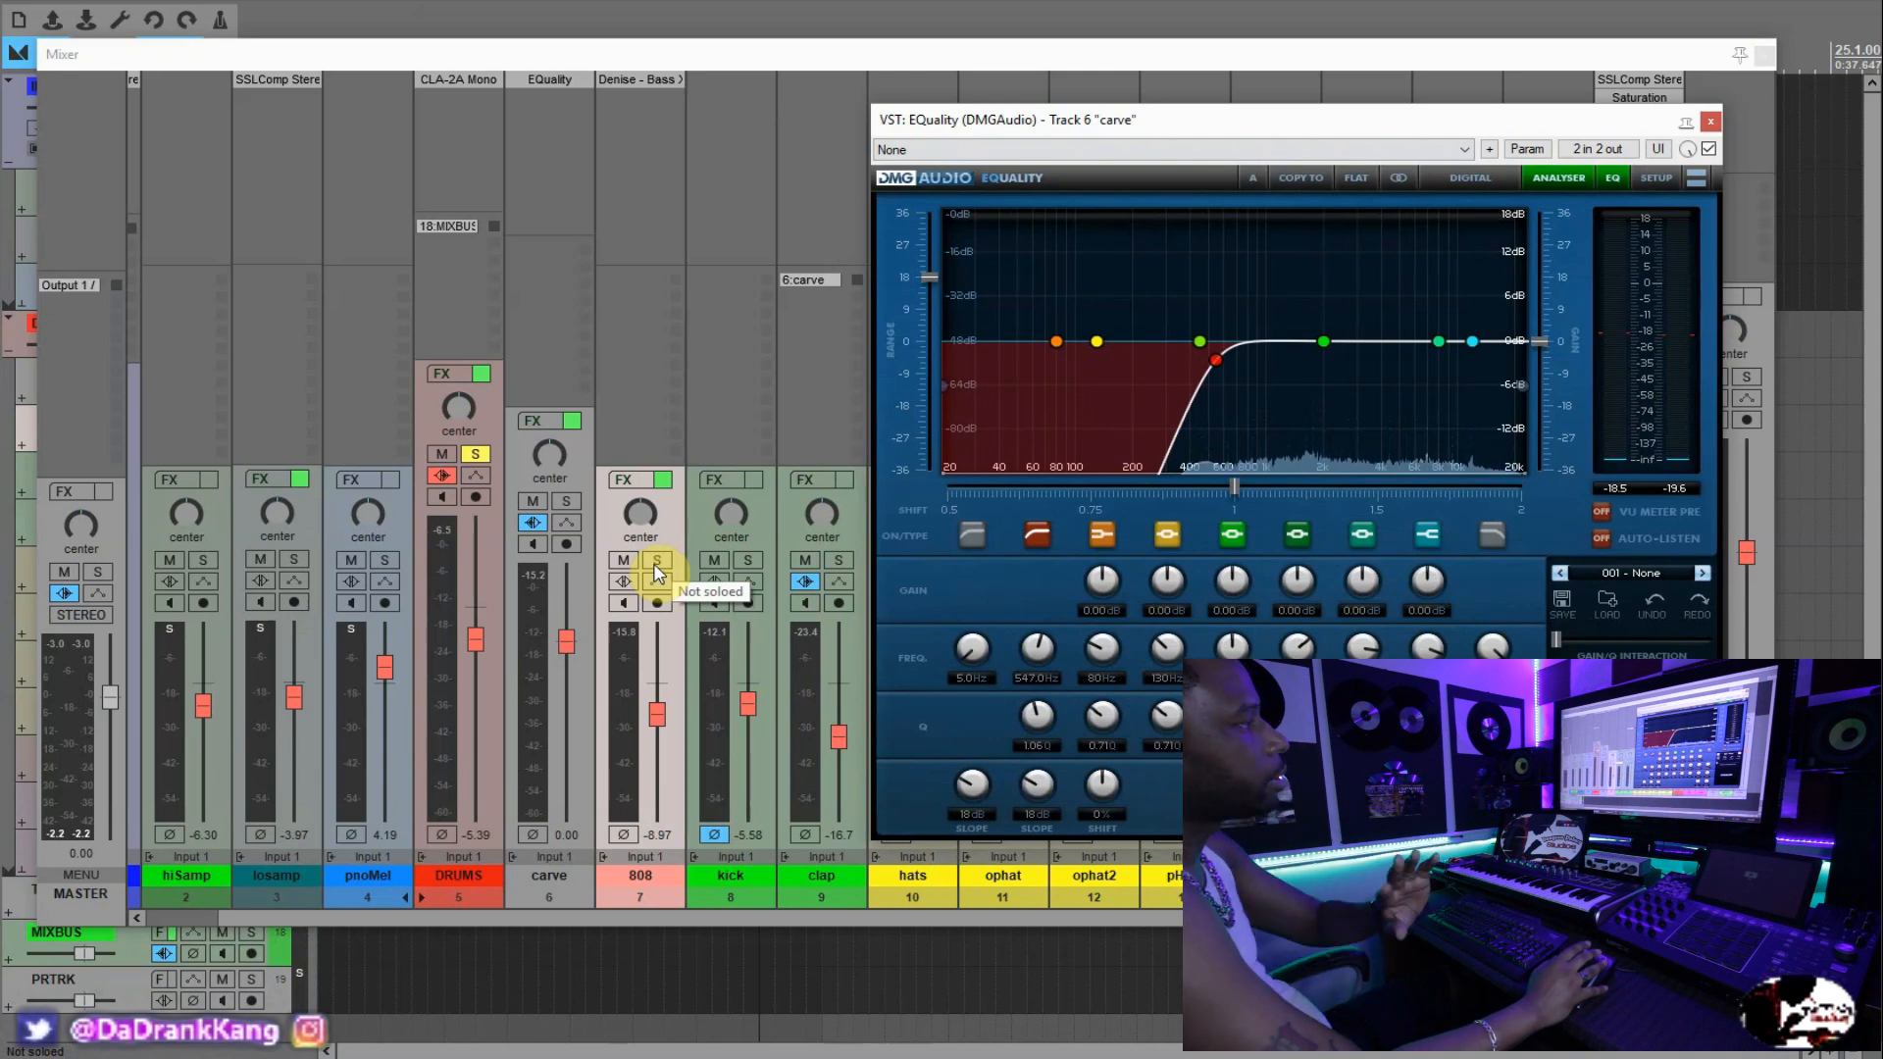
Solo the carve channel, set its high-pass filter to 504.4 Hz with a Q of 1.02, and close the EQ.
{"action": "left_click", "coordinate": [565, 500]}
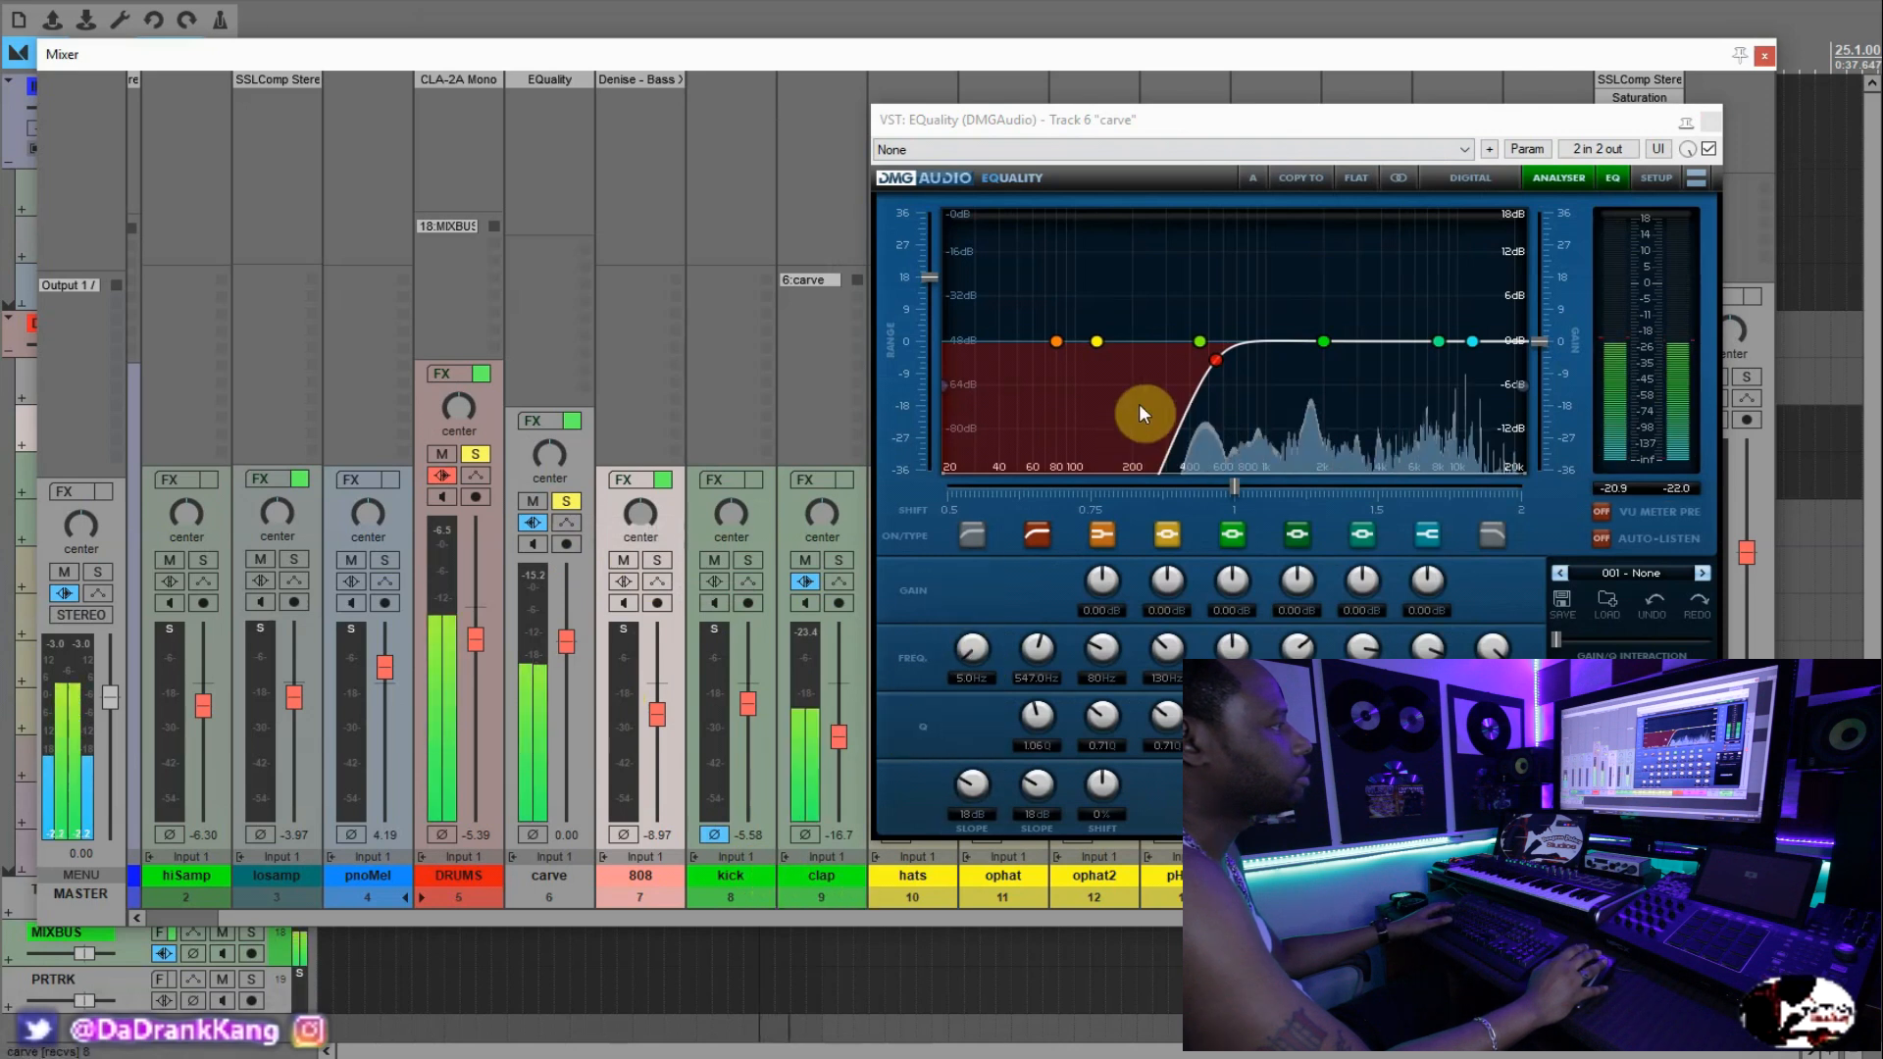
{"action": "mouse_move", "coordinate": [1216, 365]}
{"action": "left_mouse_down"}
{"action": "mouse_move", "coordinate": [967, 388]}
{"action": "mouse_move", "coordinate": [1209, 364]}
{"action": "left_mouse_up"}
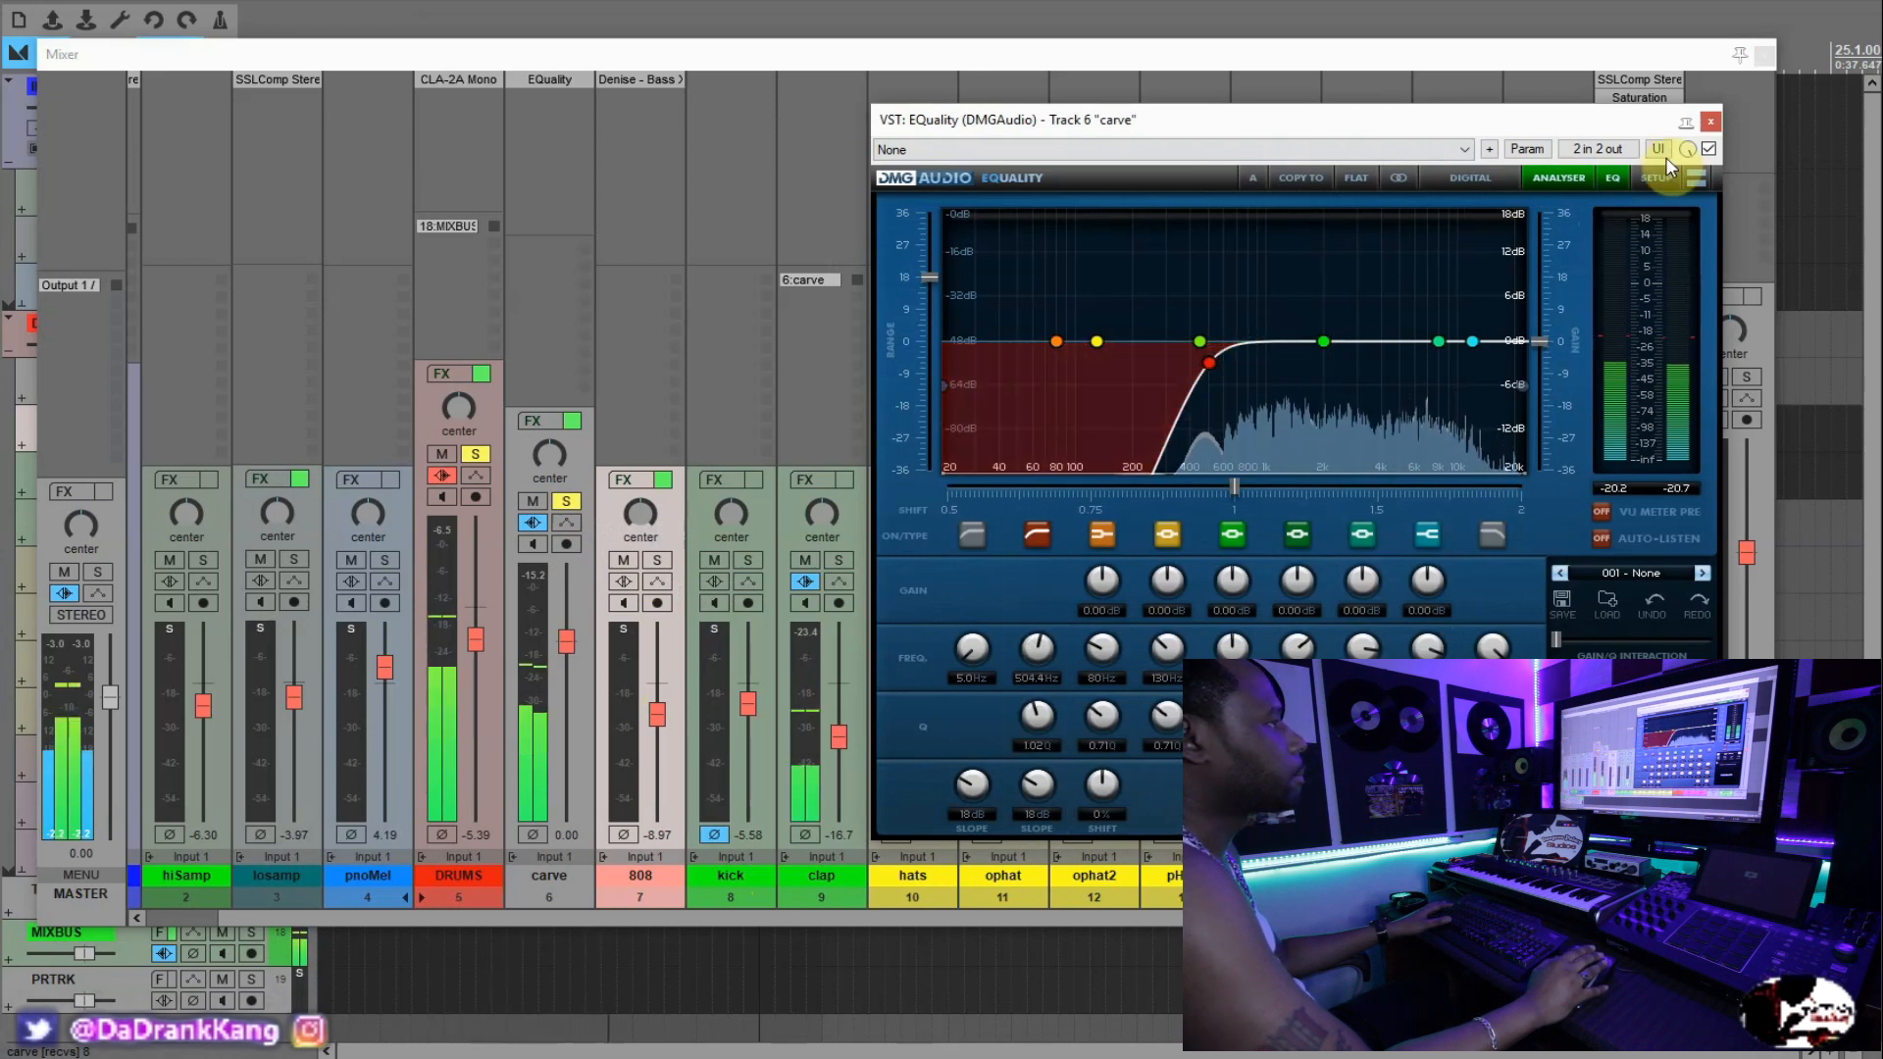
{"action": "left_click", "coordinate": [1710, 121]}
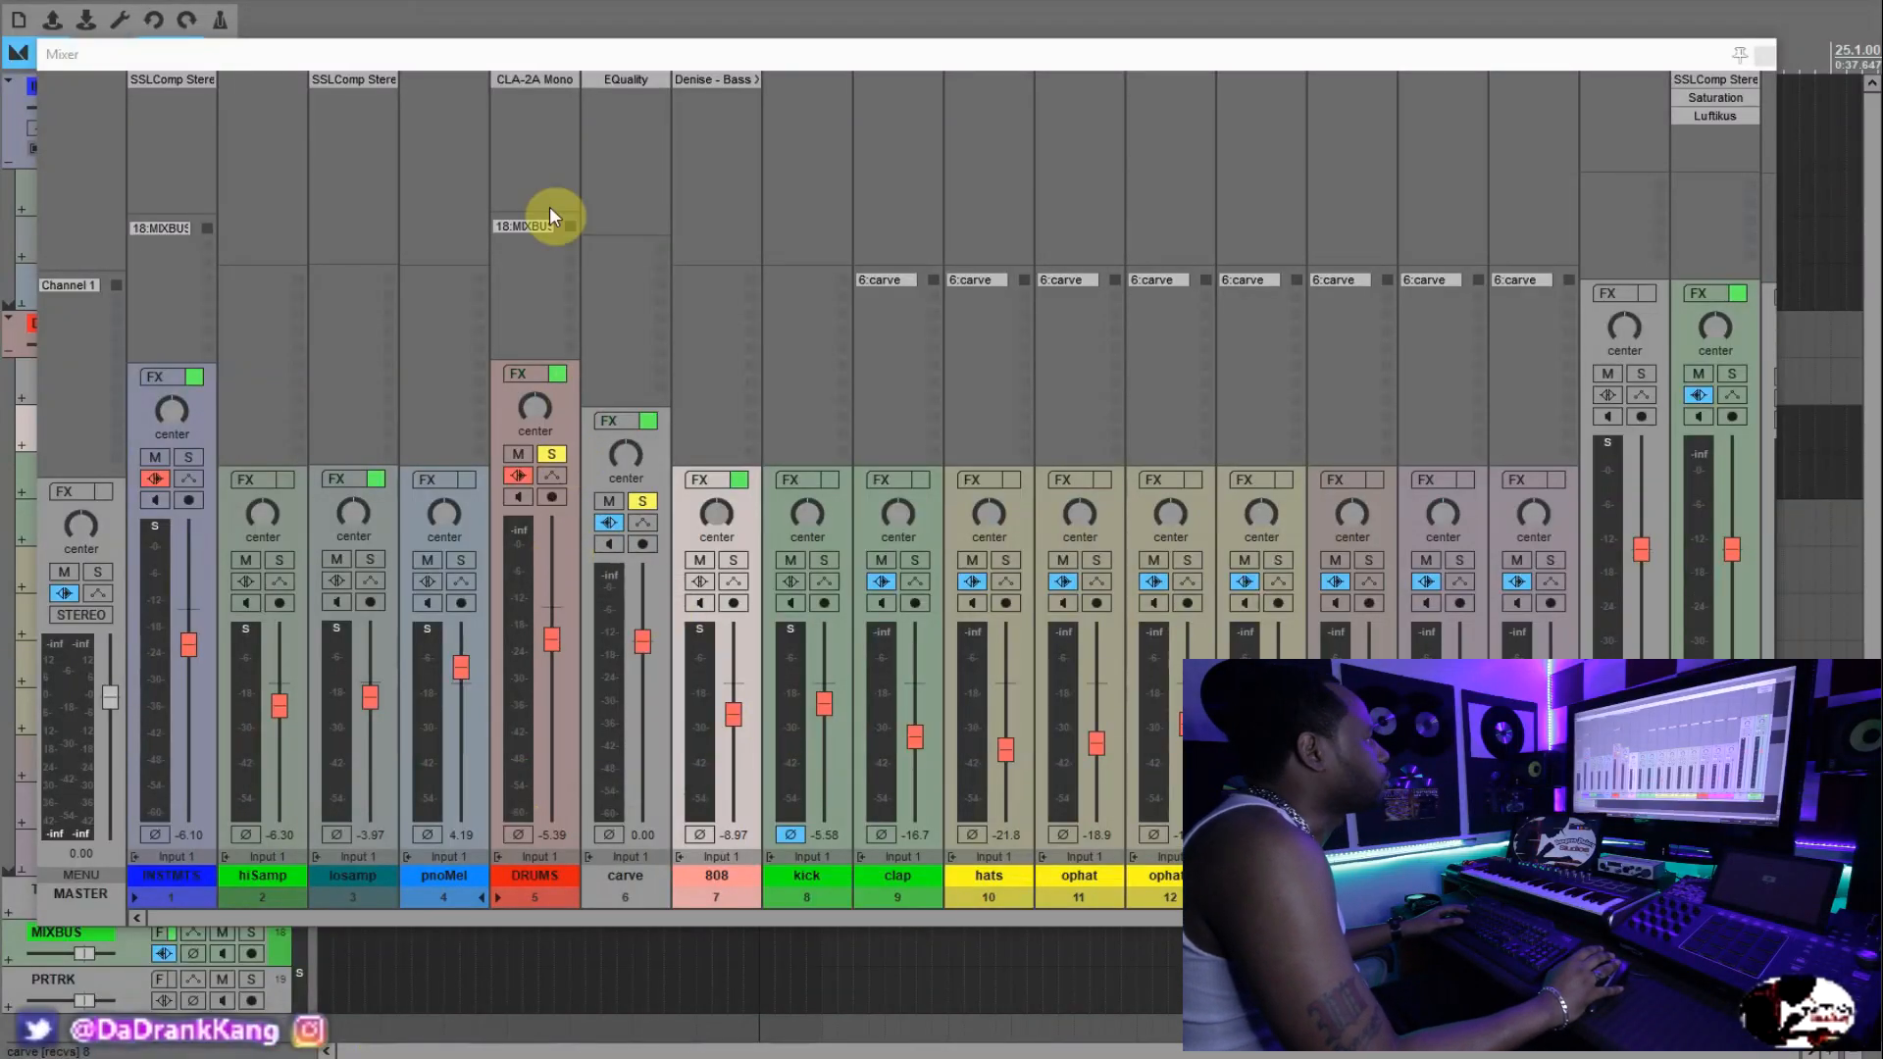
Open the CLA-2A compressor on the DRUMS folder, and unsolo carve so that only DRUMS is soloed.
{"action": "left_click", "coordinate": [526, 80]}
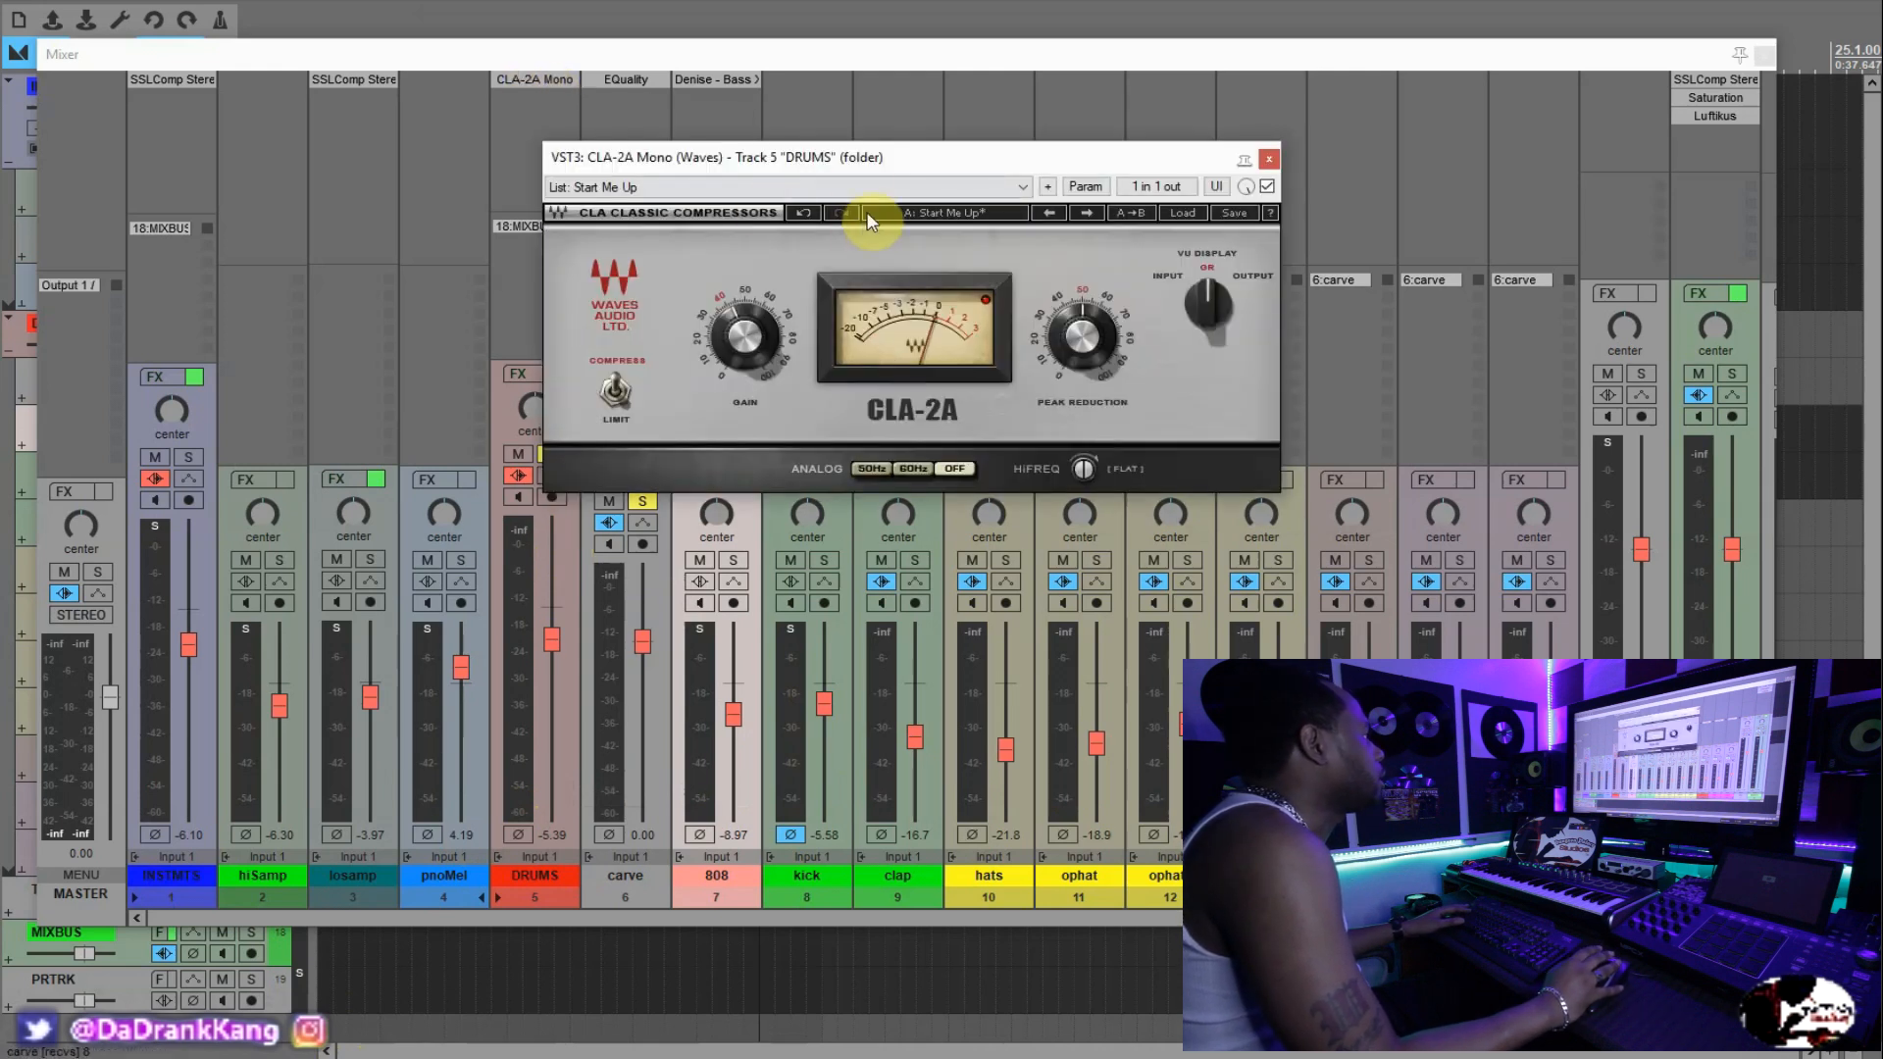
{"action": "left_click", "coordinate": [551, 455]}
{"action": "left_click", "coordinate": [642, 503]}
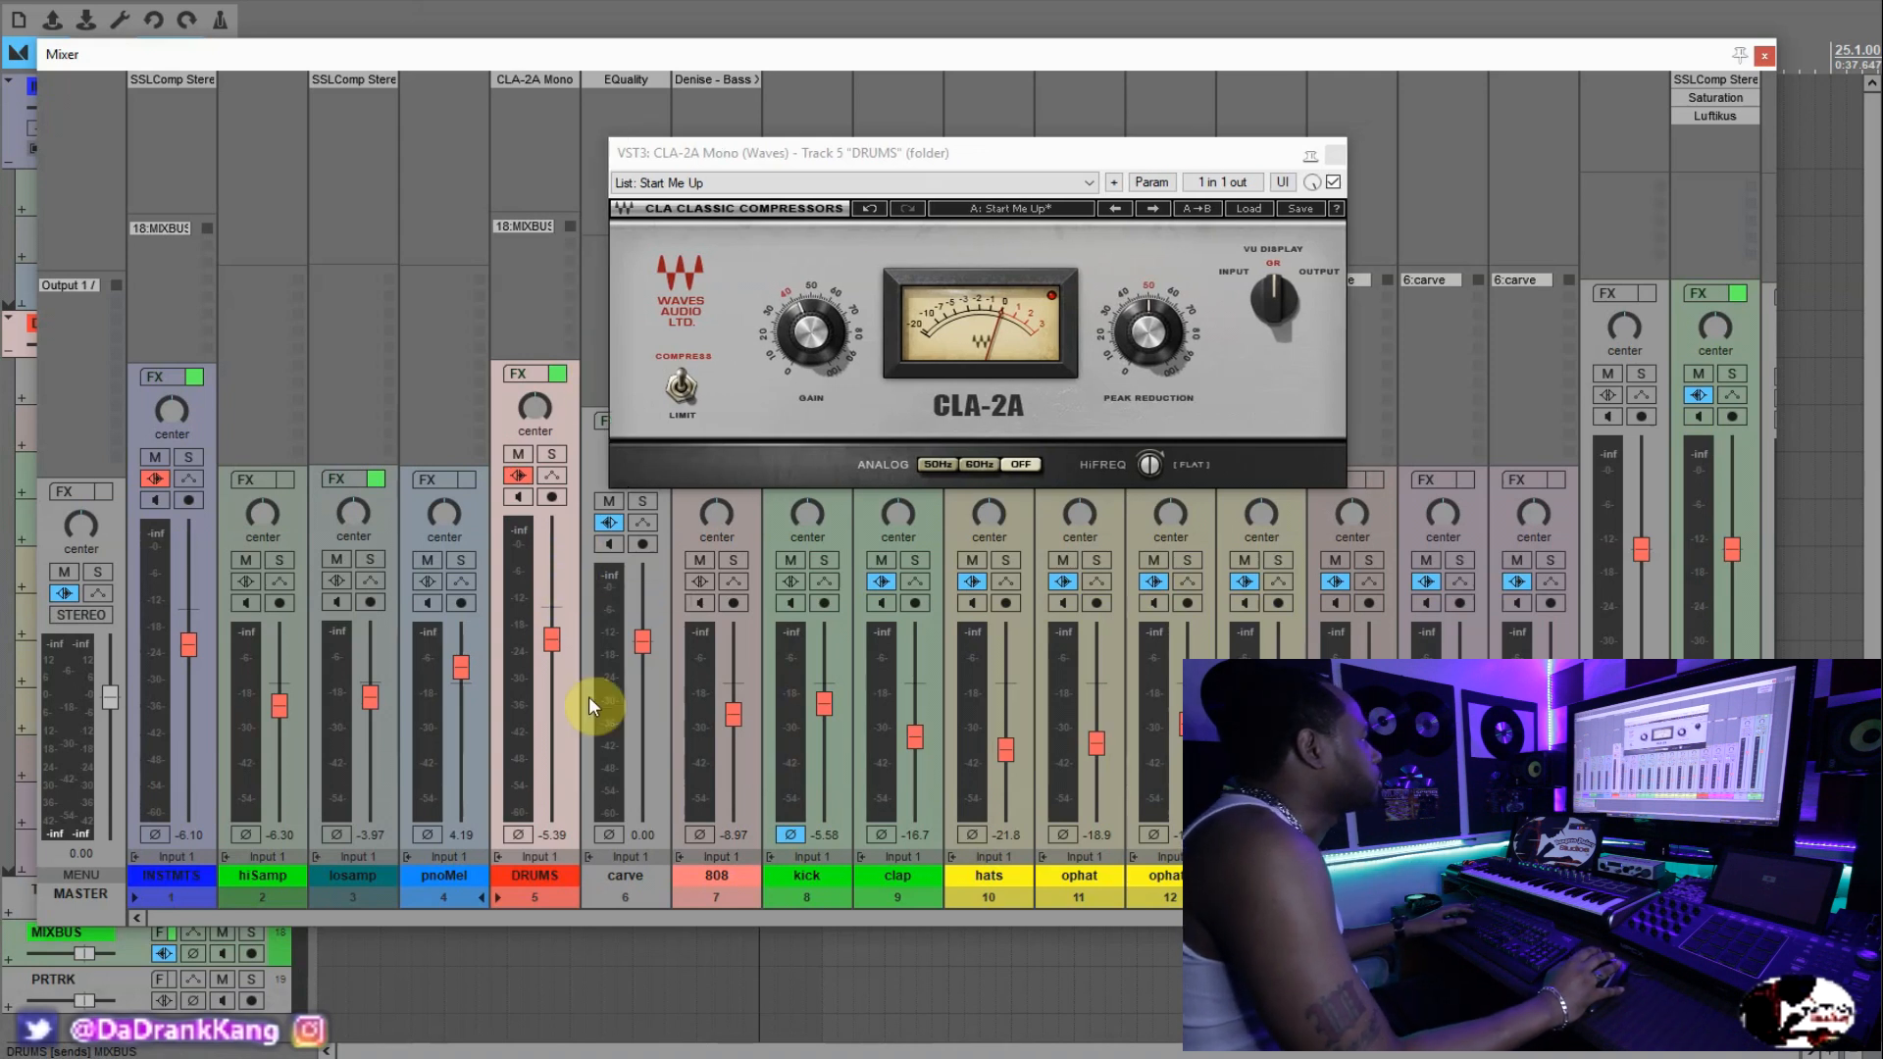
{"action": "left_click", "coordinate": [549, 463]}
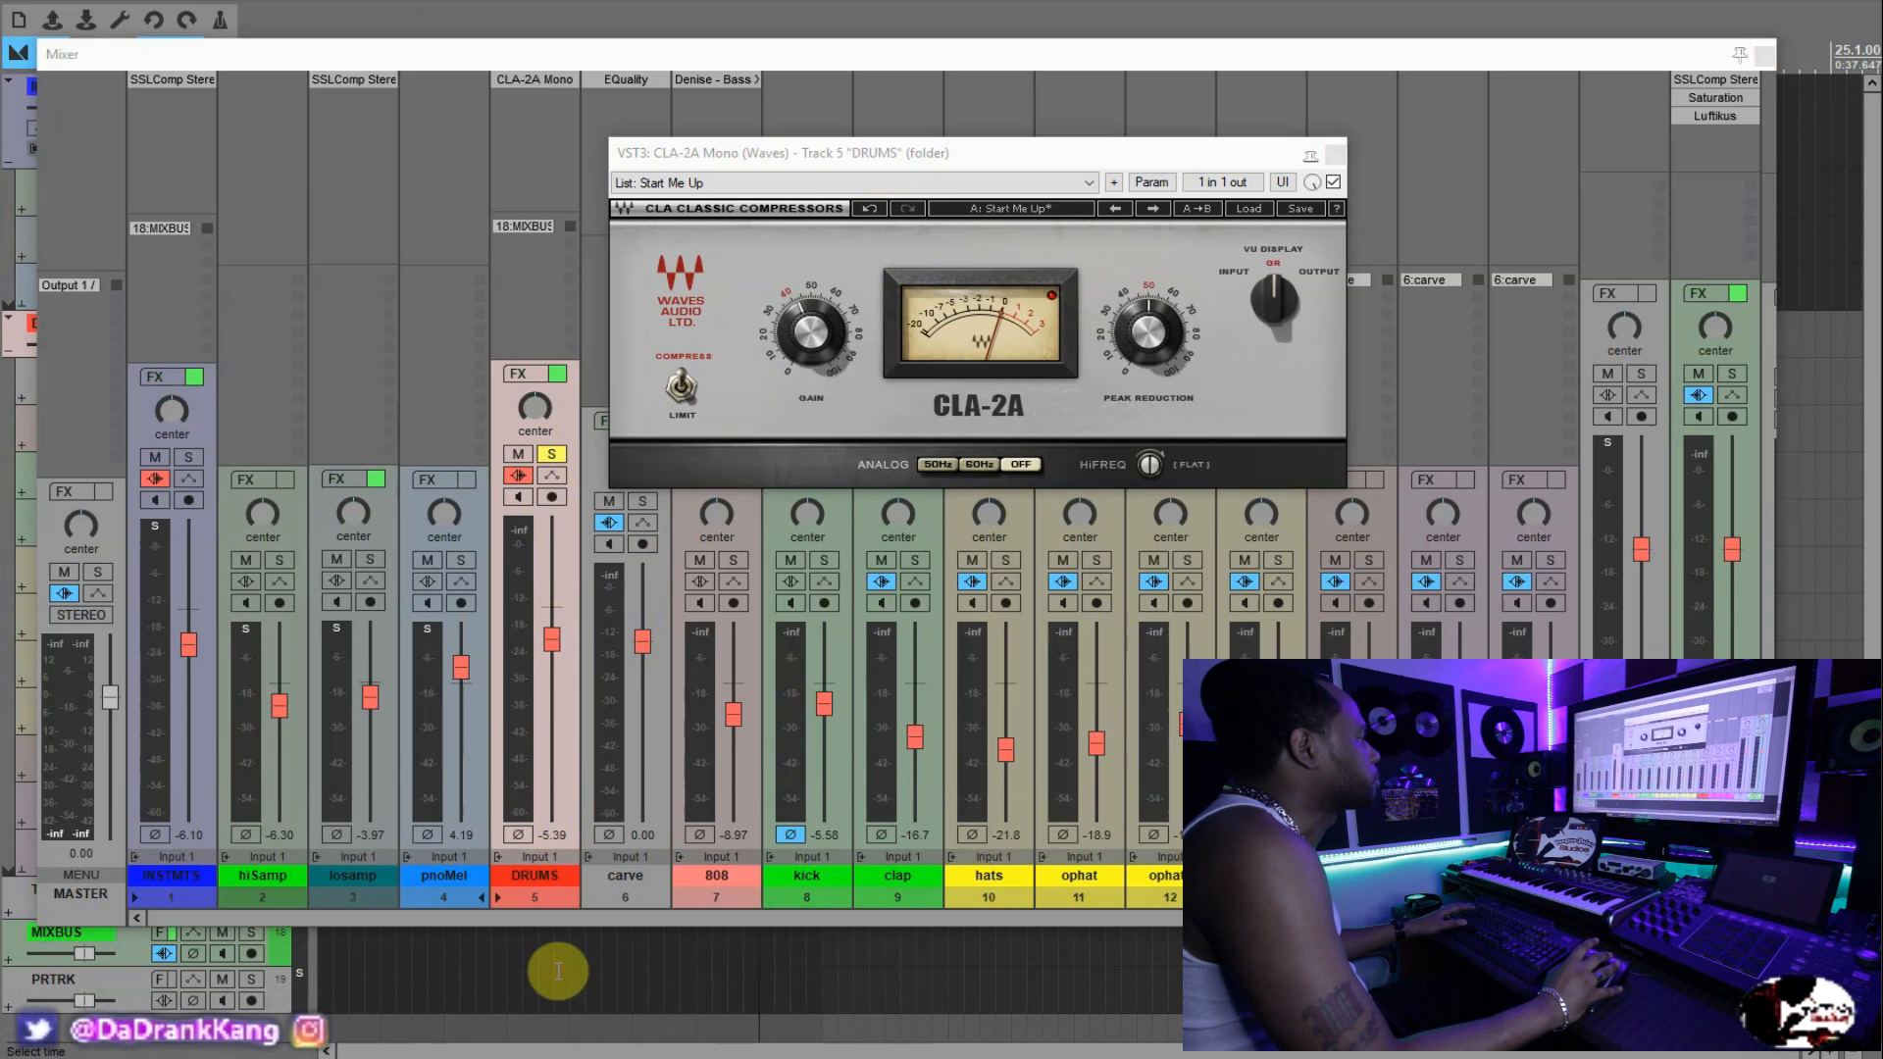
Play the soloed drums and compare their sound with the CLA-2A compressor bypassed and enabled.
{"action": "scroll", "coordinate": [618, 893], "scroll_direction": "right", "scroll_amount": 1}
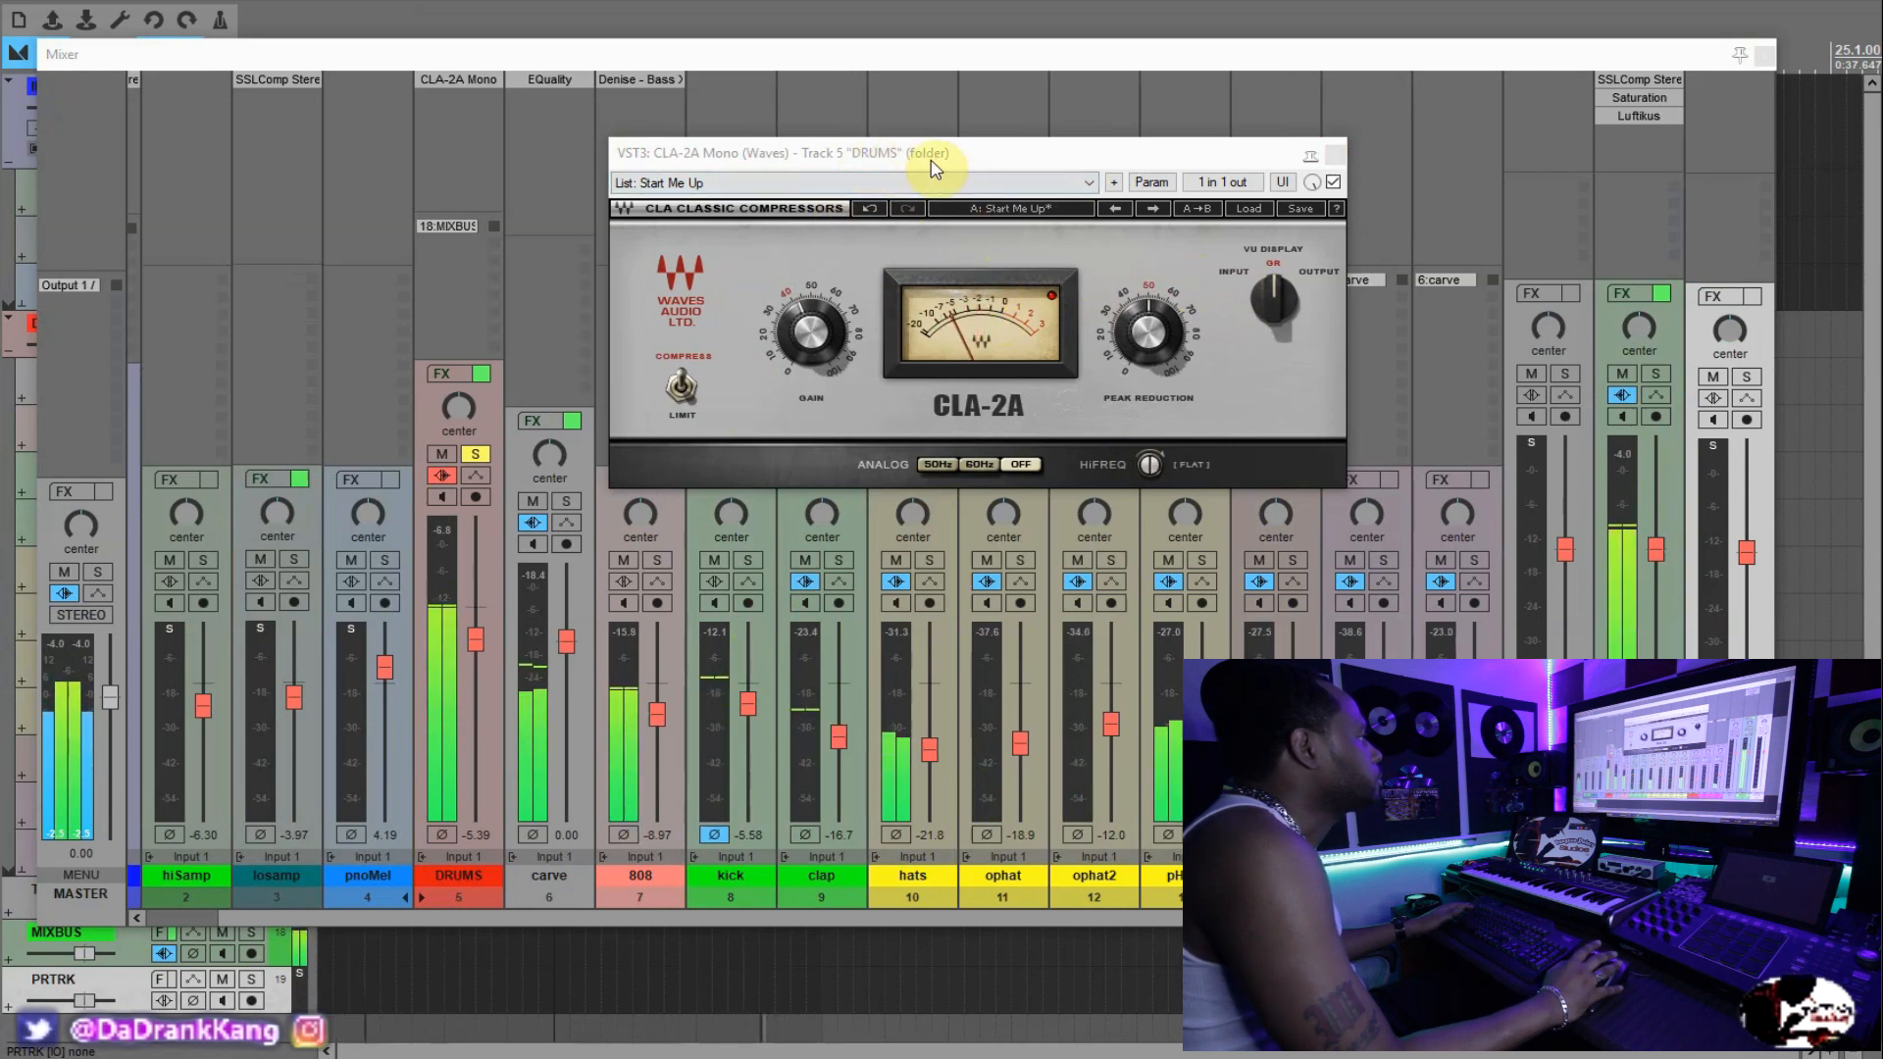
{"action": "left_click", "coordinate": [1333, 182]}
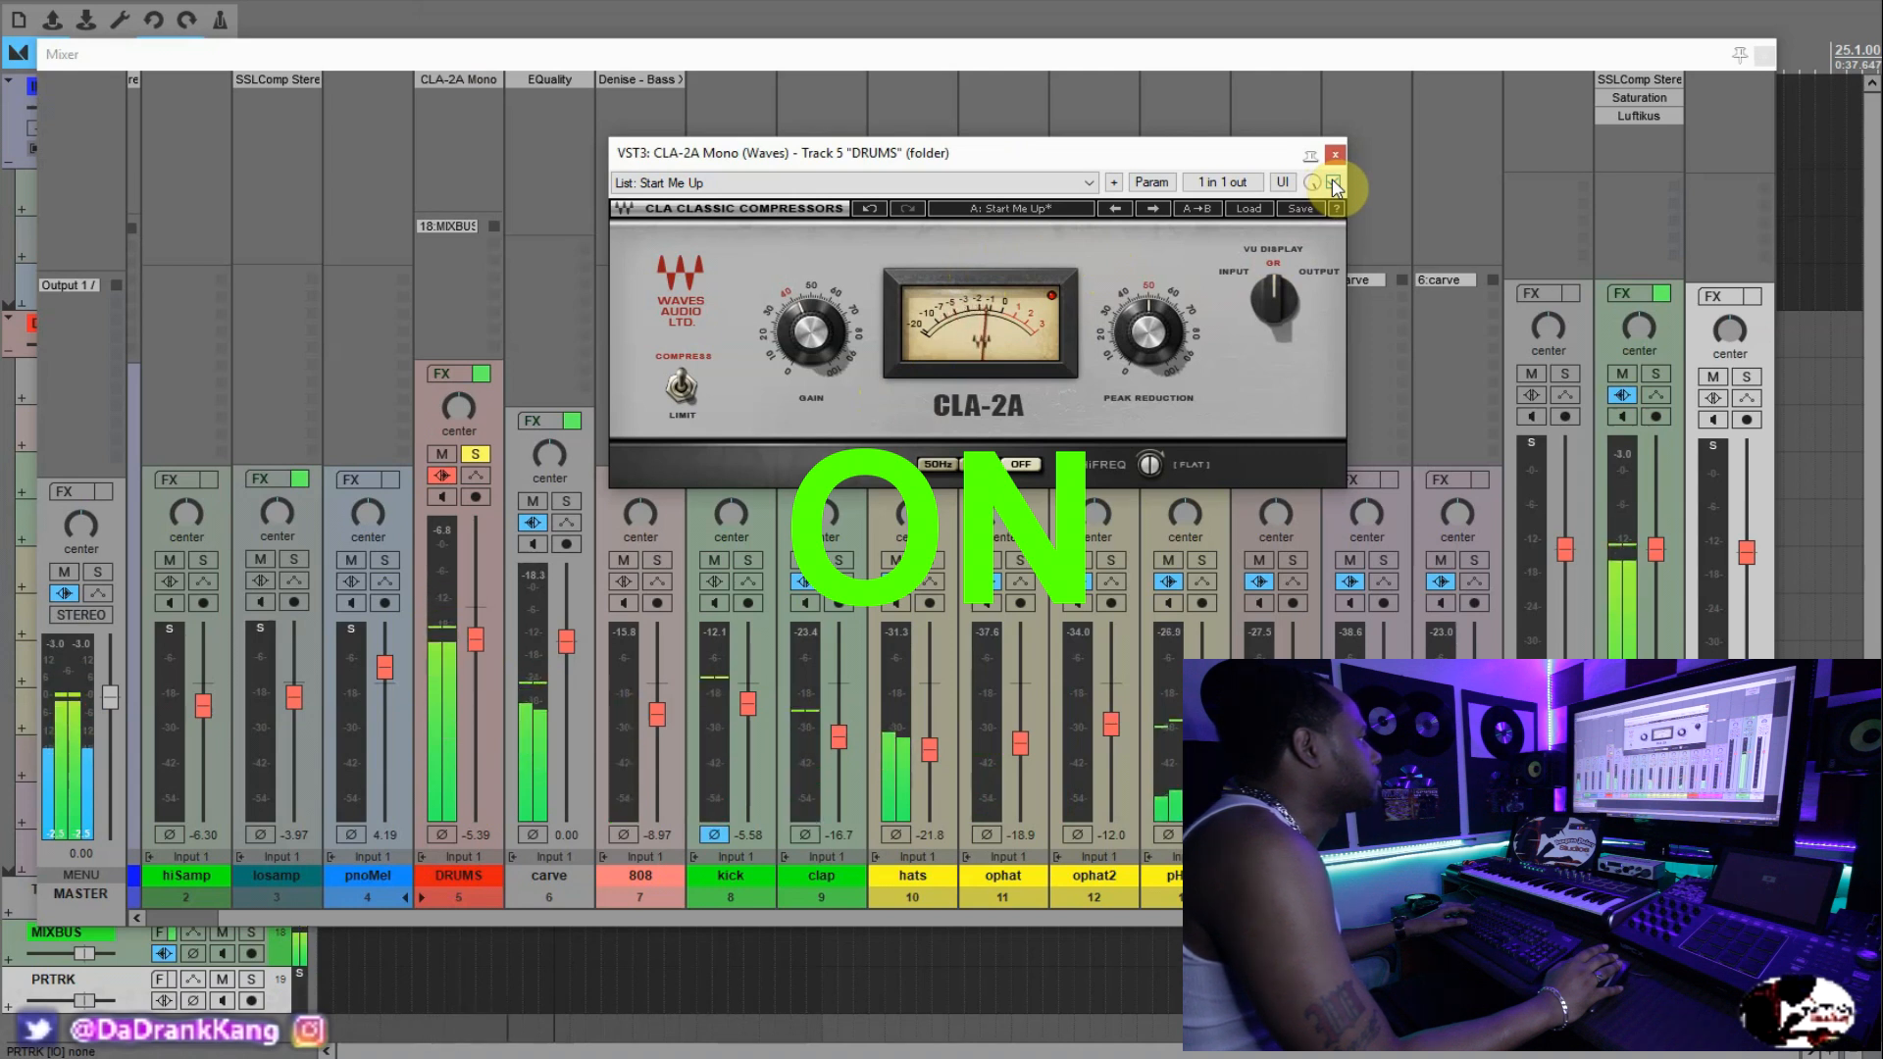
{"action": "left_click", "coordinate": [1334, 183]}
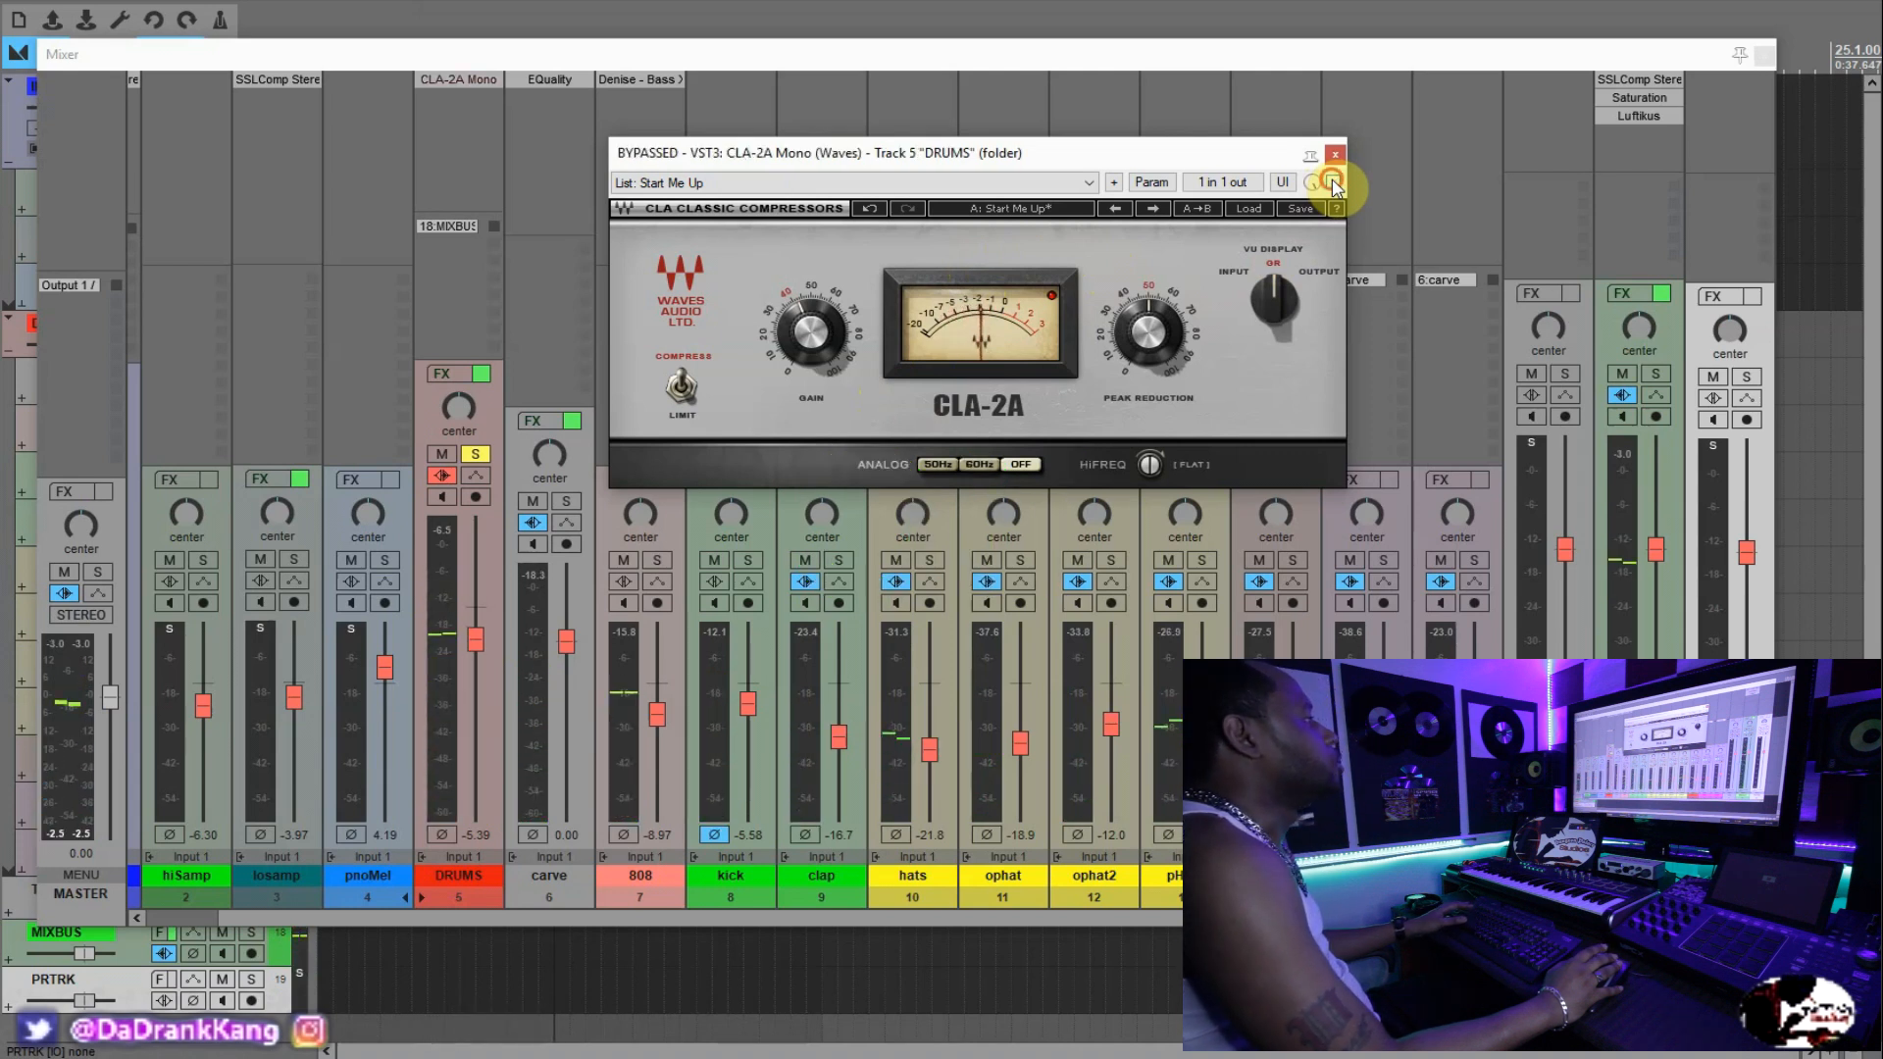
{"action": "left_click", "coordinate": [1334, 183]}
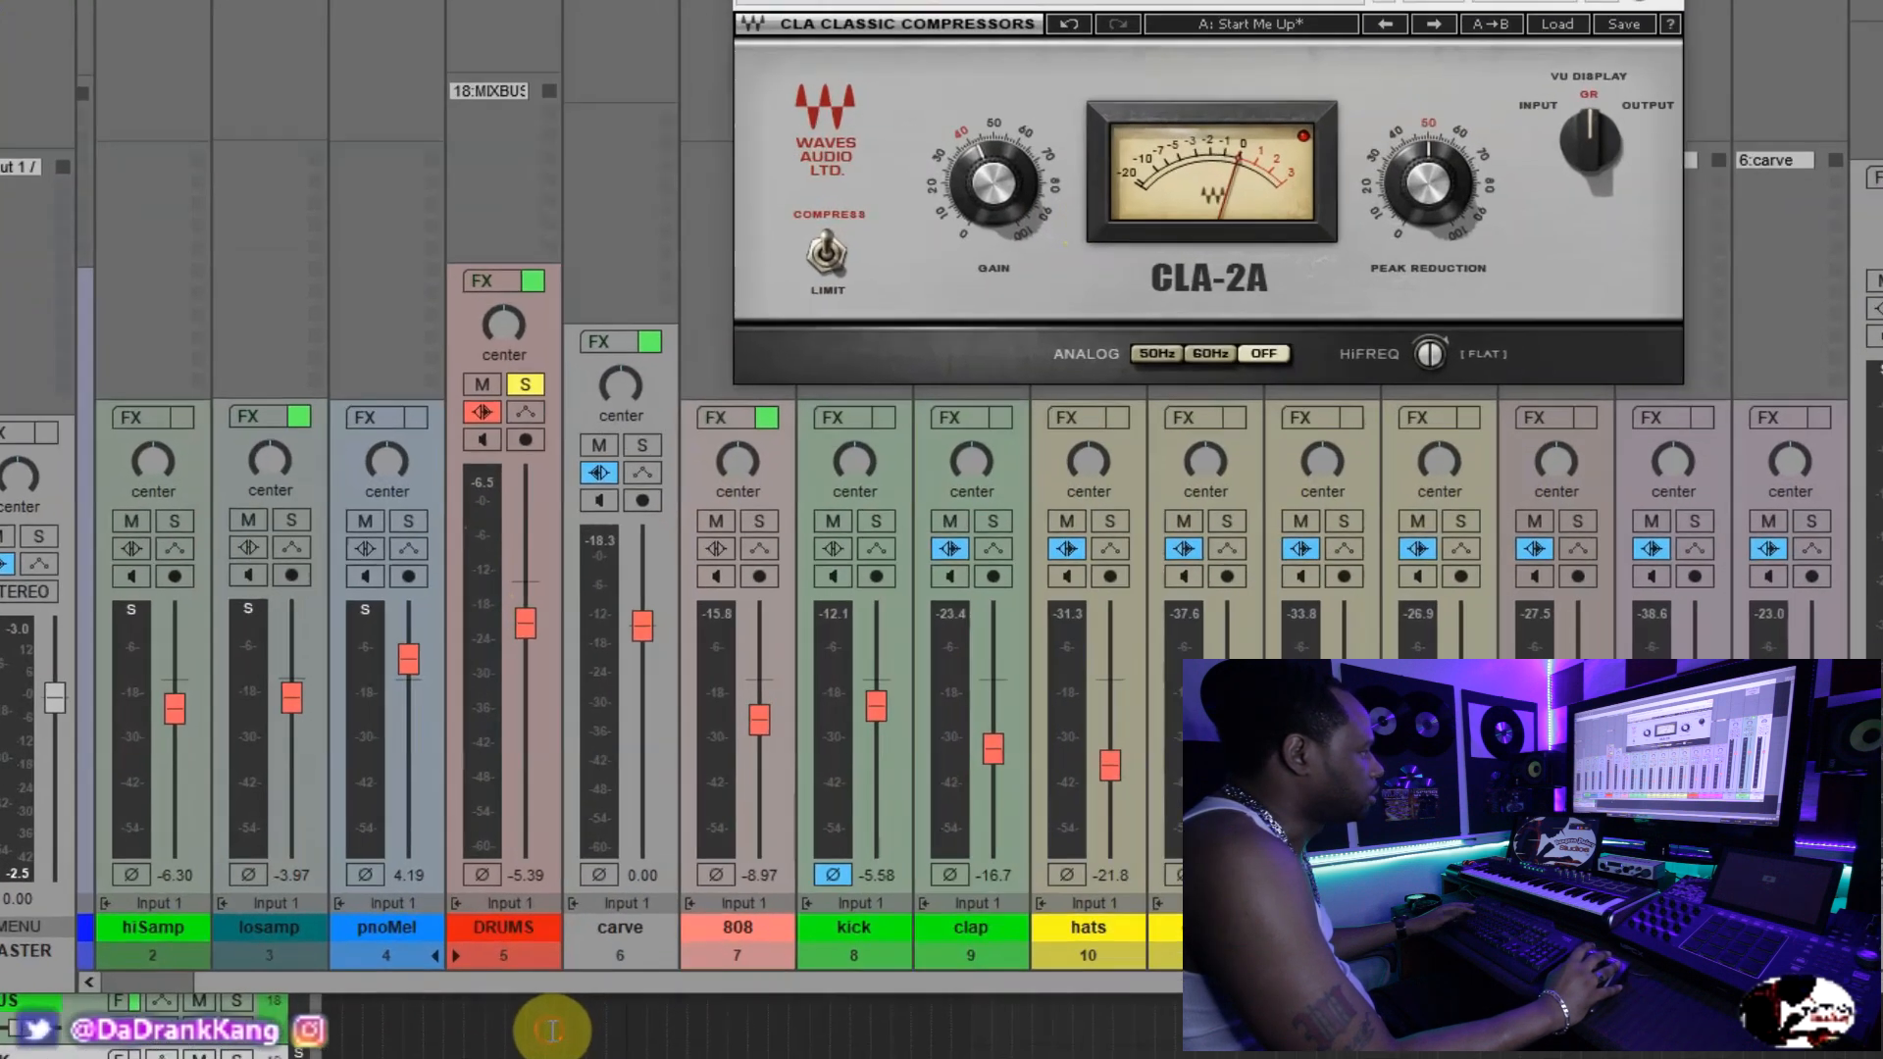
Play the soloed drums to check their compressed level on the DRUMS meter, stop playback, and close the CLA-2A.
{"action": "key", "text": "space"}
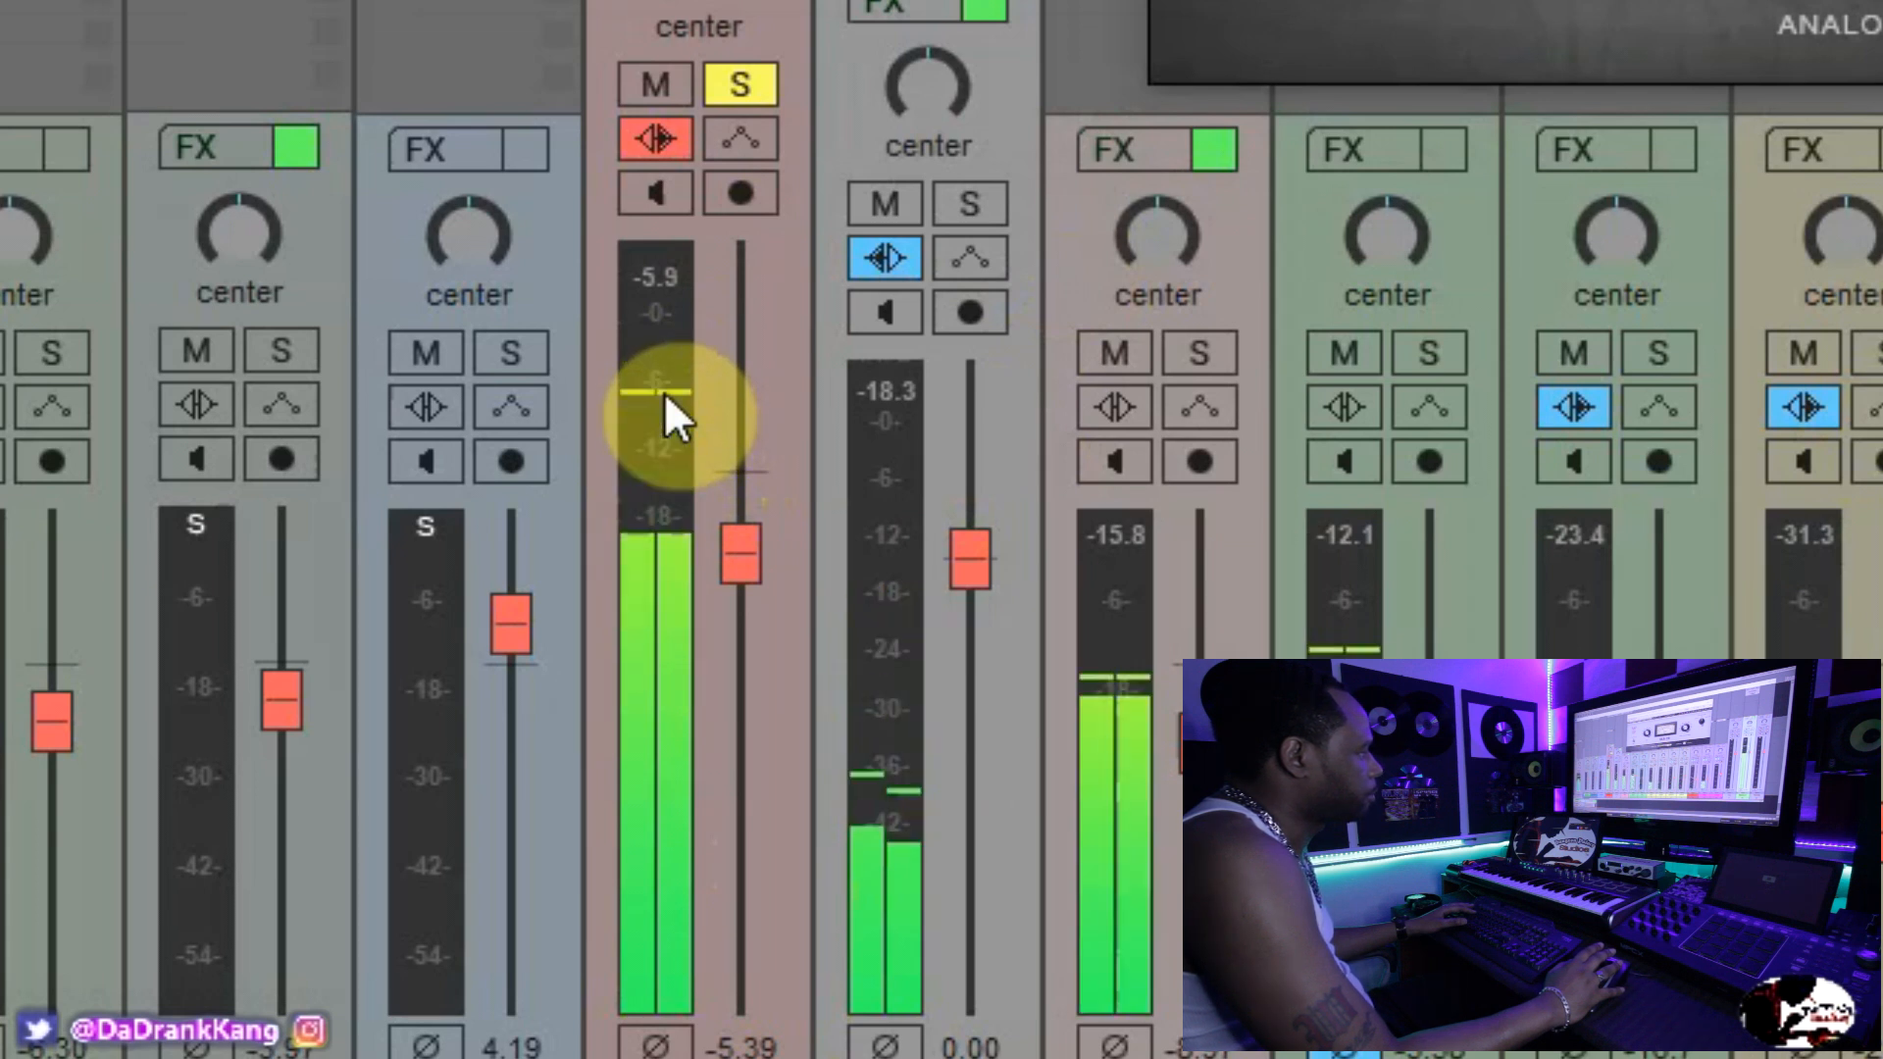
{"action": "key", "text": "space"}
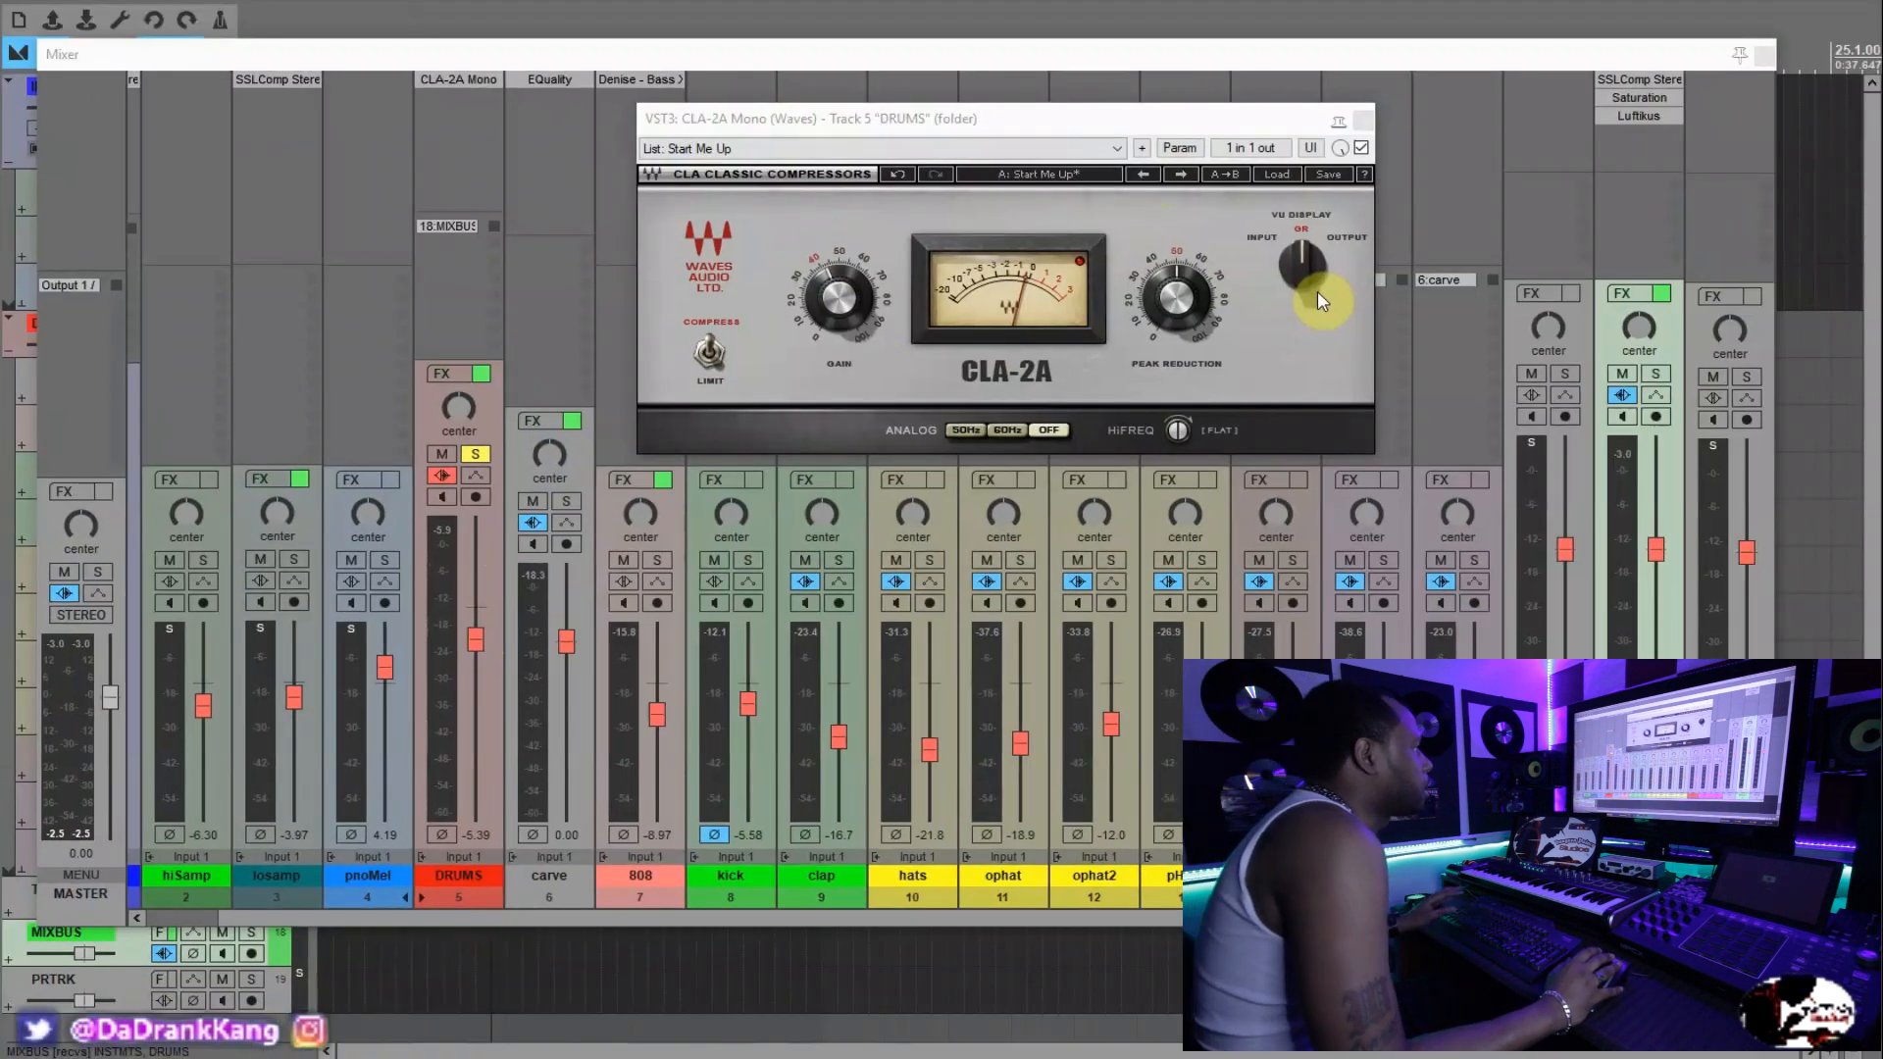
{"action": "left_click", "coordinate": [1361, 122]}
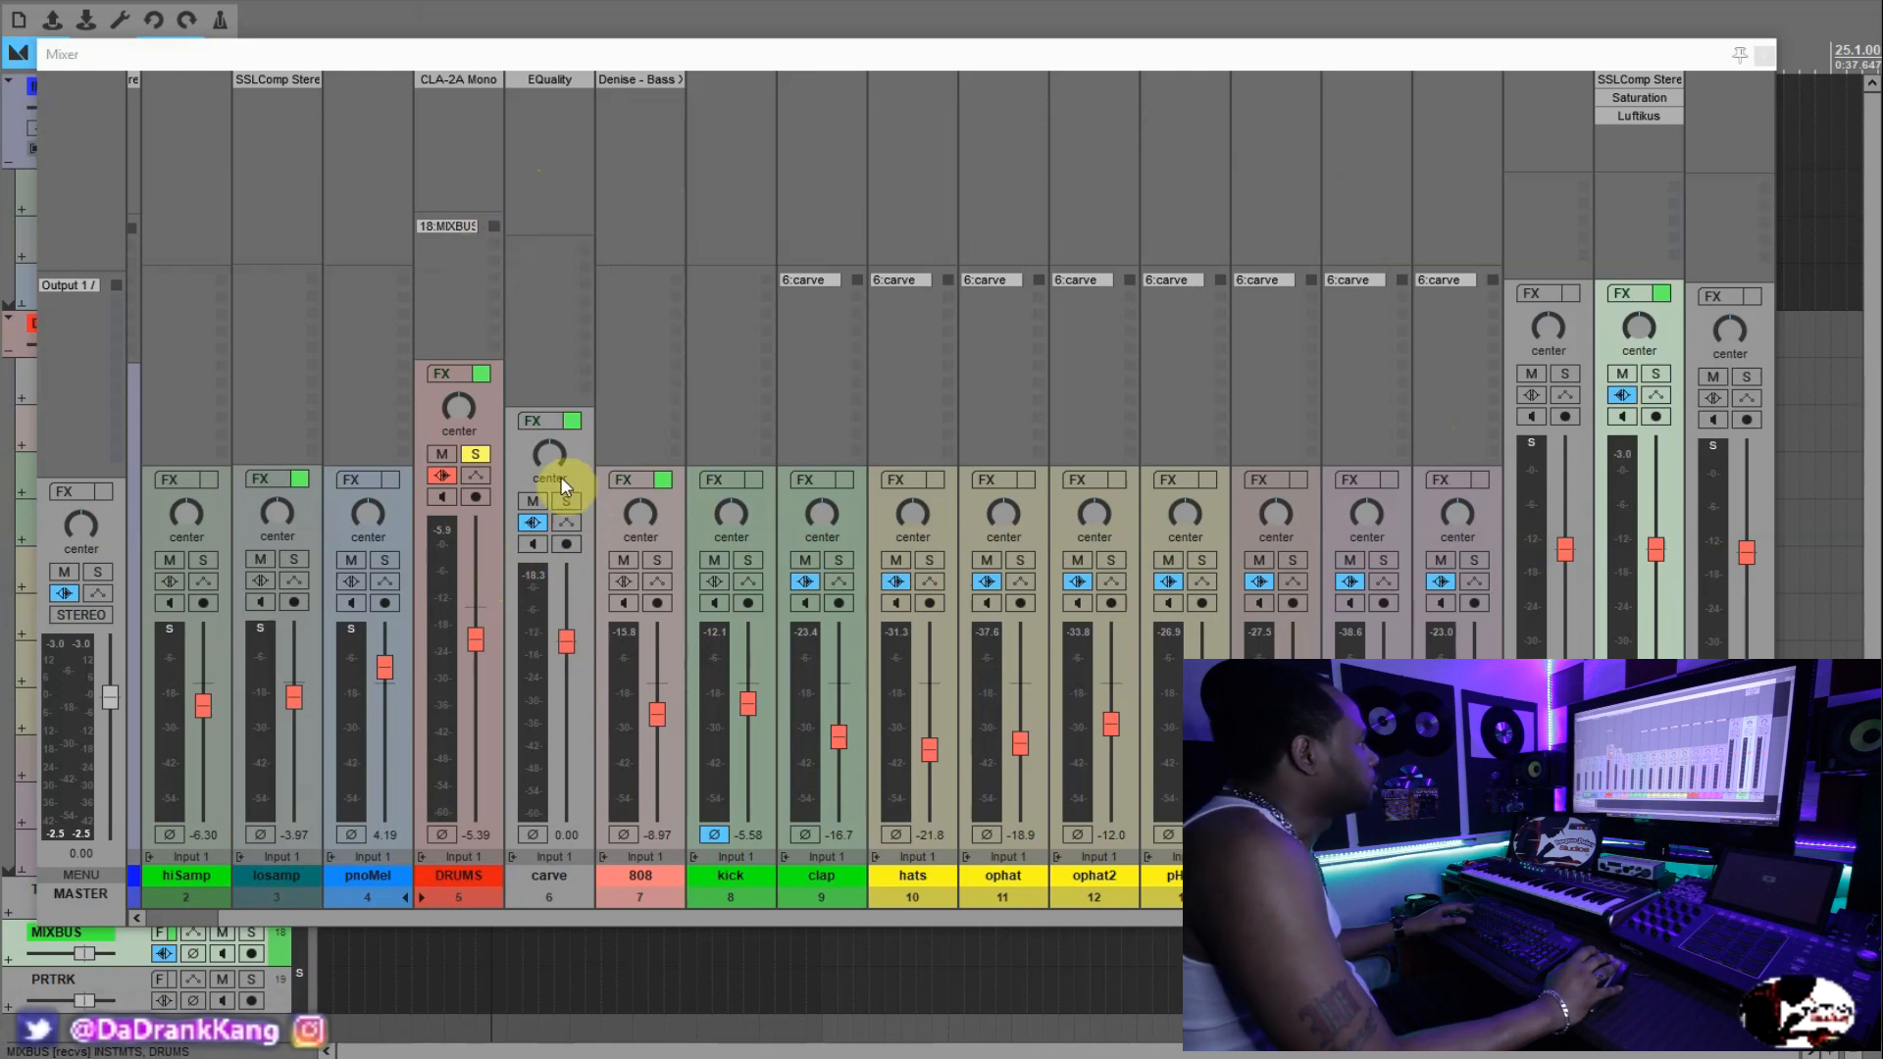
Bring the instrument tracks into view, select losamp, and open its SSLComp compressor clear of the track's controls.
{"action": "left_click_drag", "start_coordinate": [590, 926], "coordinate": [414, 918]}
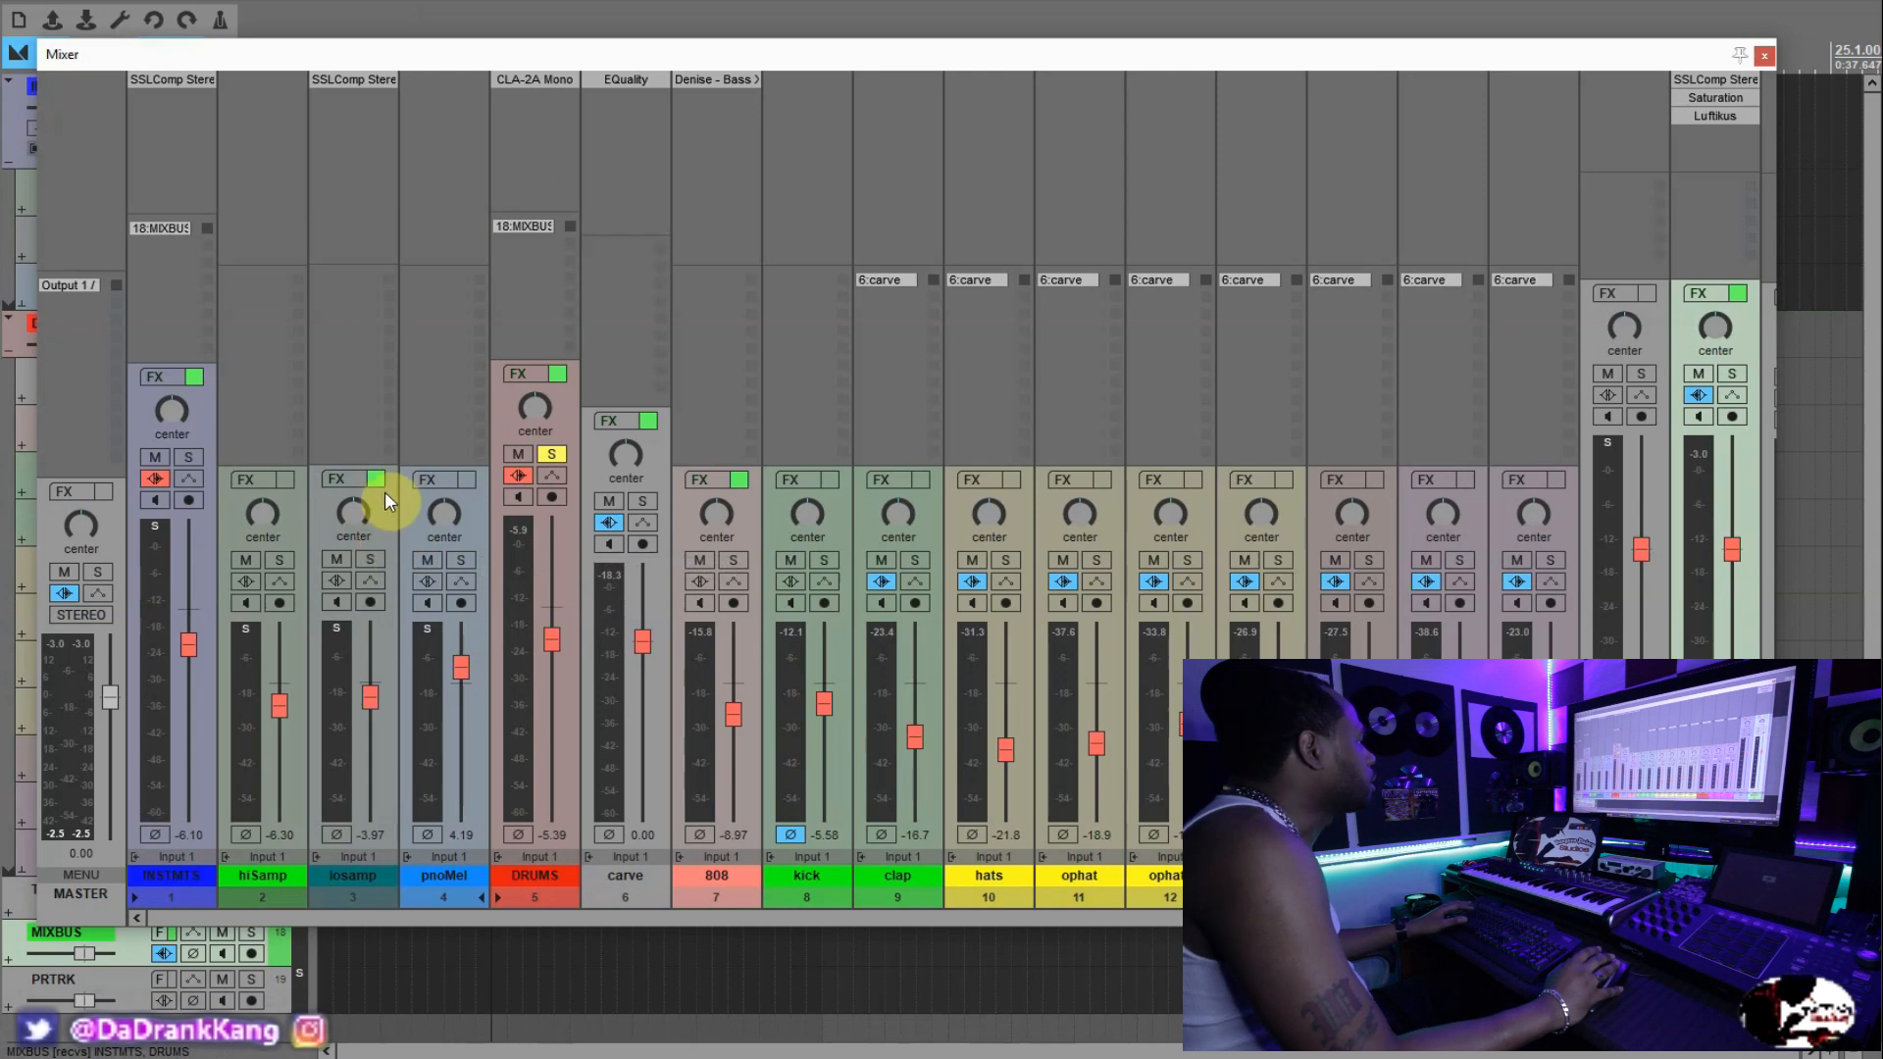
{"action": "left_click", "coordinate": [377, 515]}
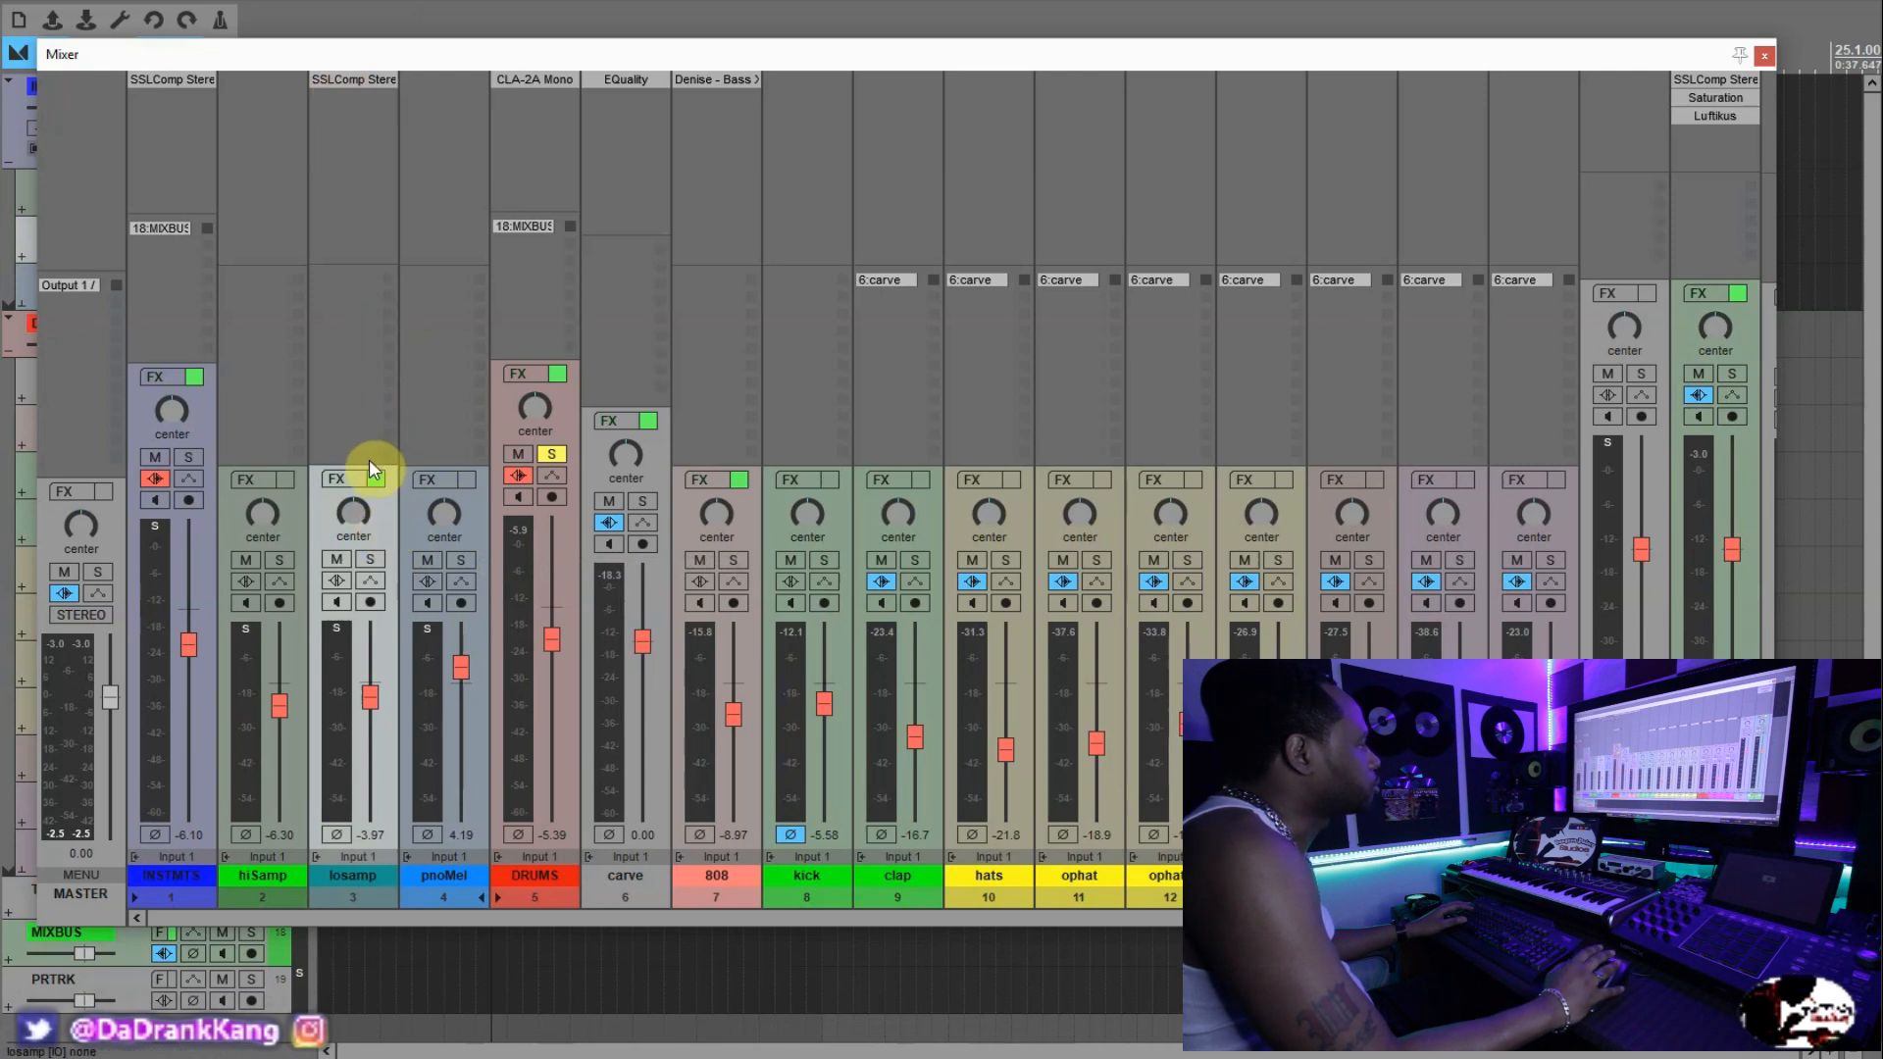
{"action": "left_click", "coordinate": [345, 81]}
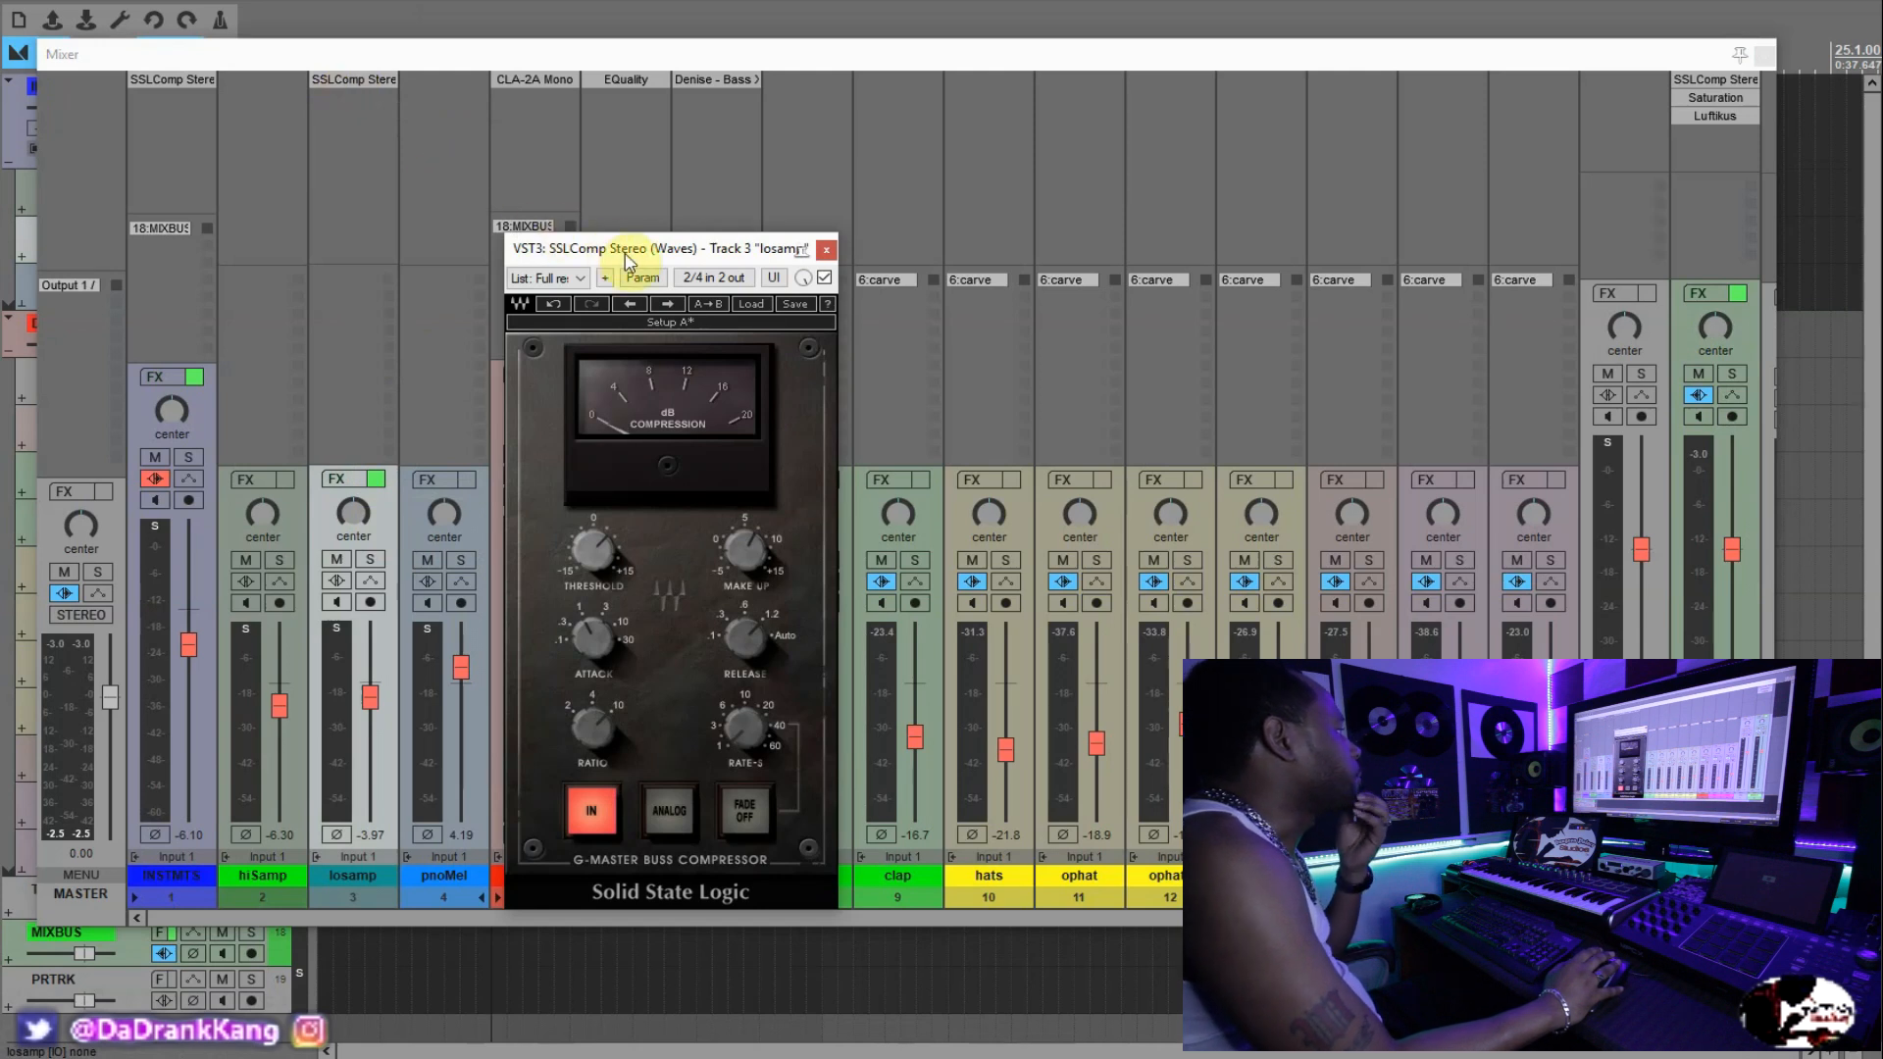
{"action": "left_click_drag", "start_coordinate": [630, 252], "coordinate": [576, 193]}
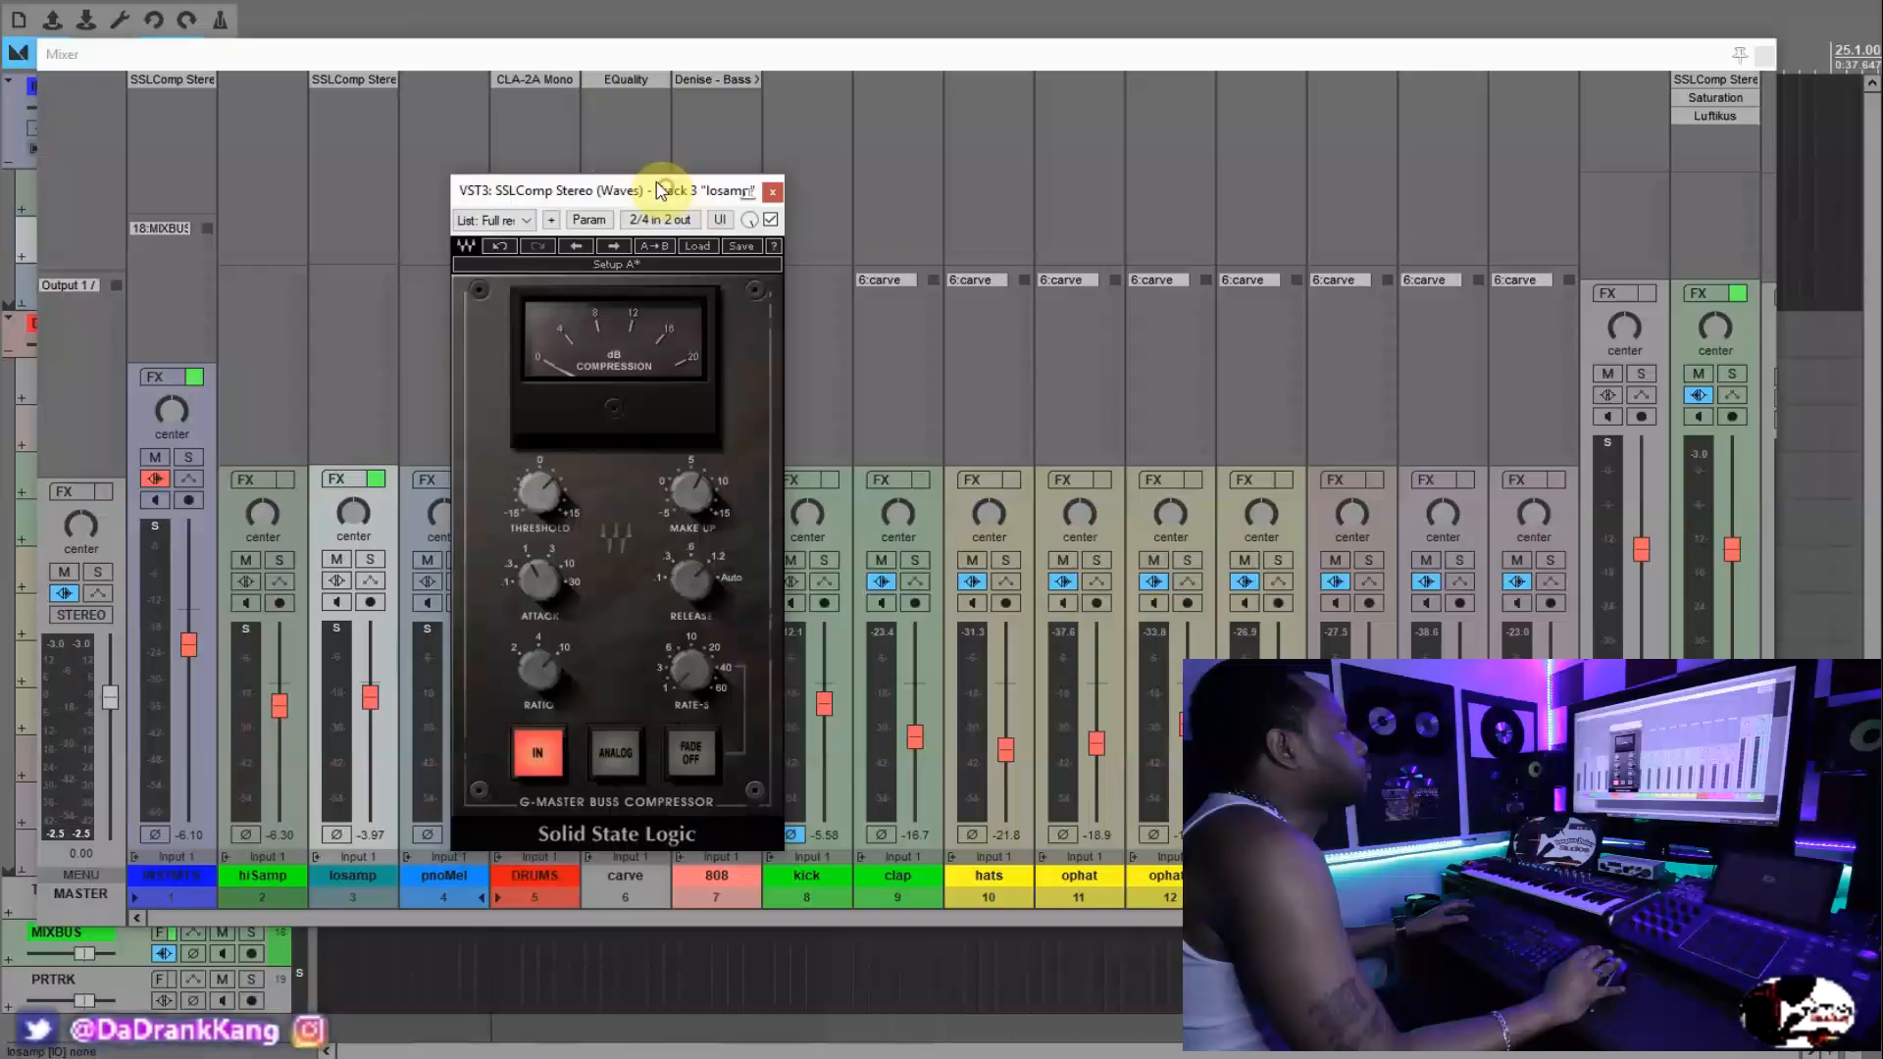
Unsolo DRUMS, solo losamp and its INSTMTS folder, and play them while watching the SSLComp compression meter.
{"action": "left_click_drag", "start_coordinate": [664, 184], "coordinate": [940, 186]}
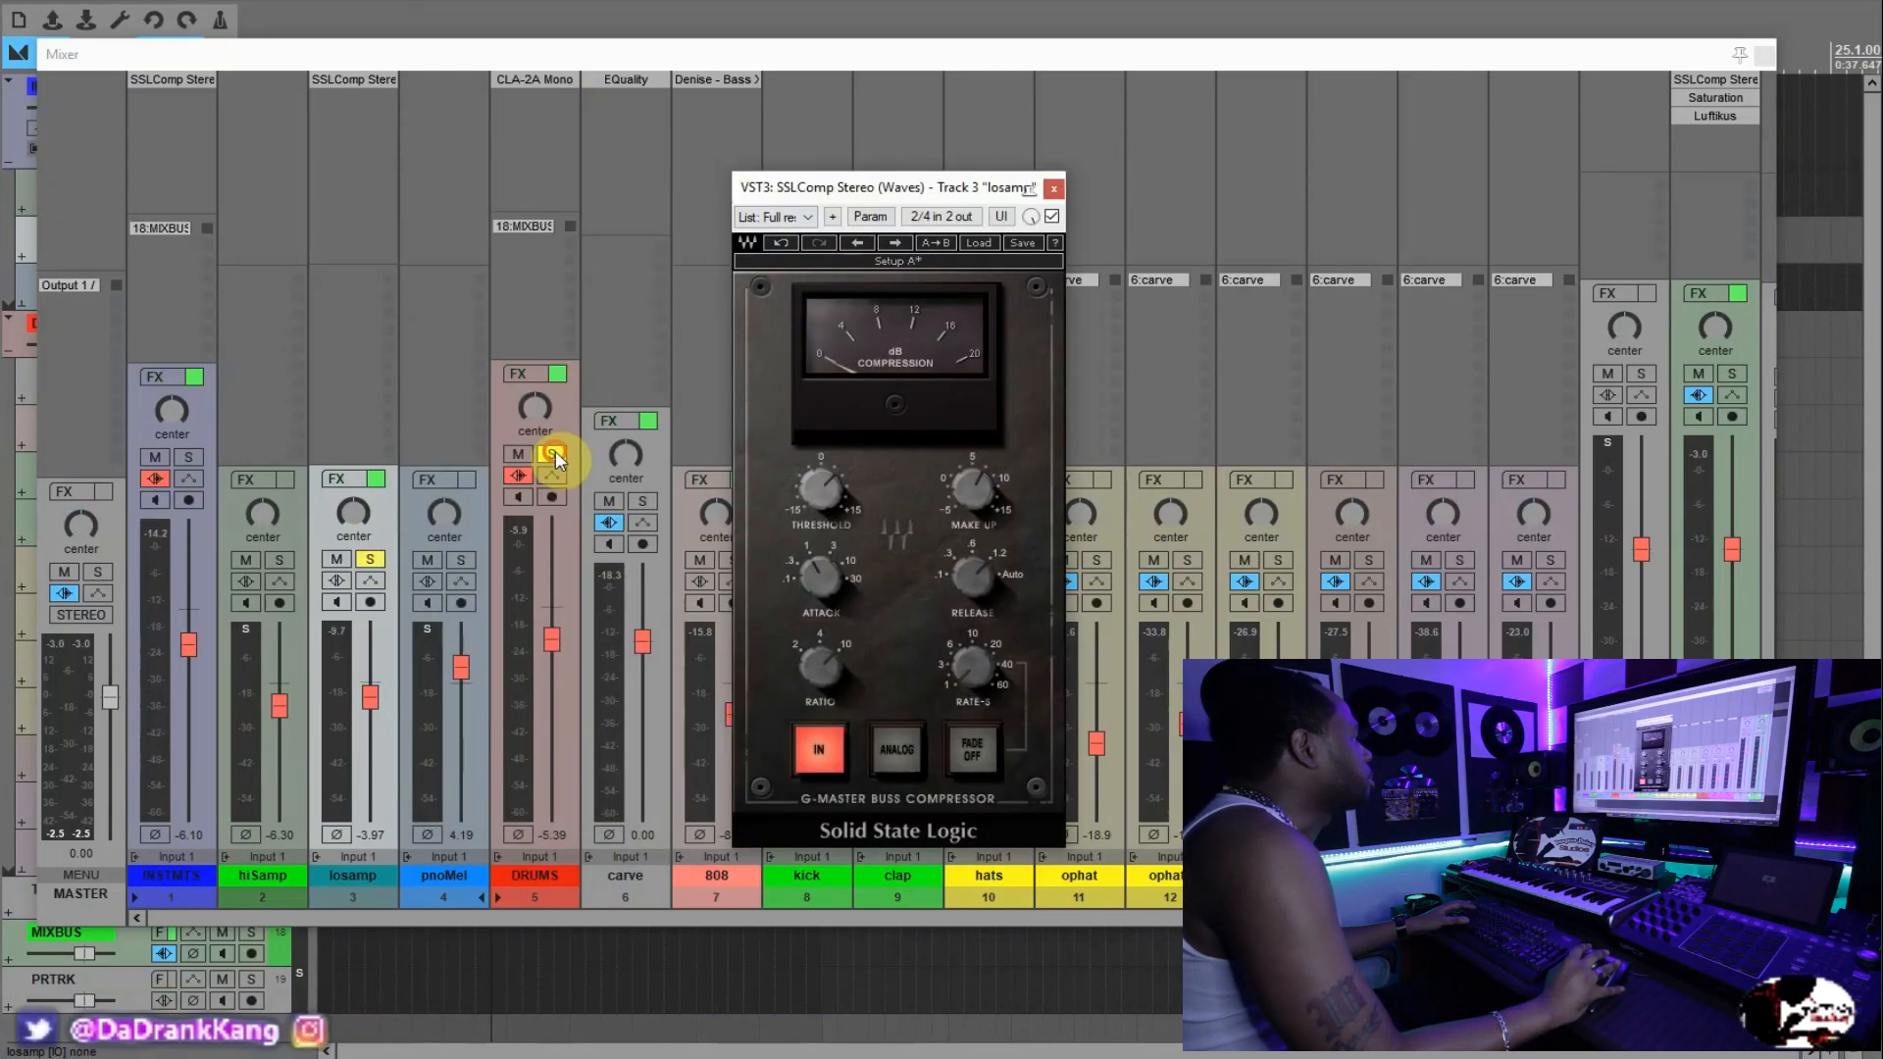
{"action": "left_click_drag", "start_coordinate": [807, 193], "coordinate": [529, 193]}
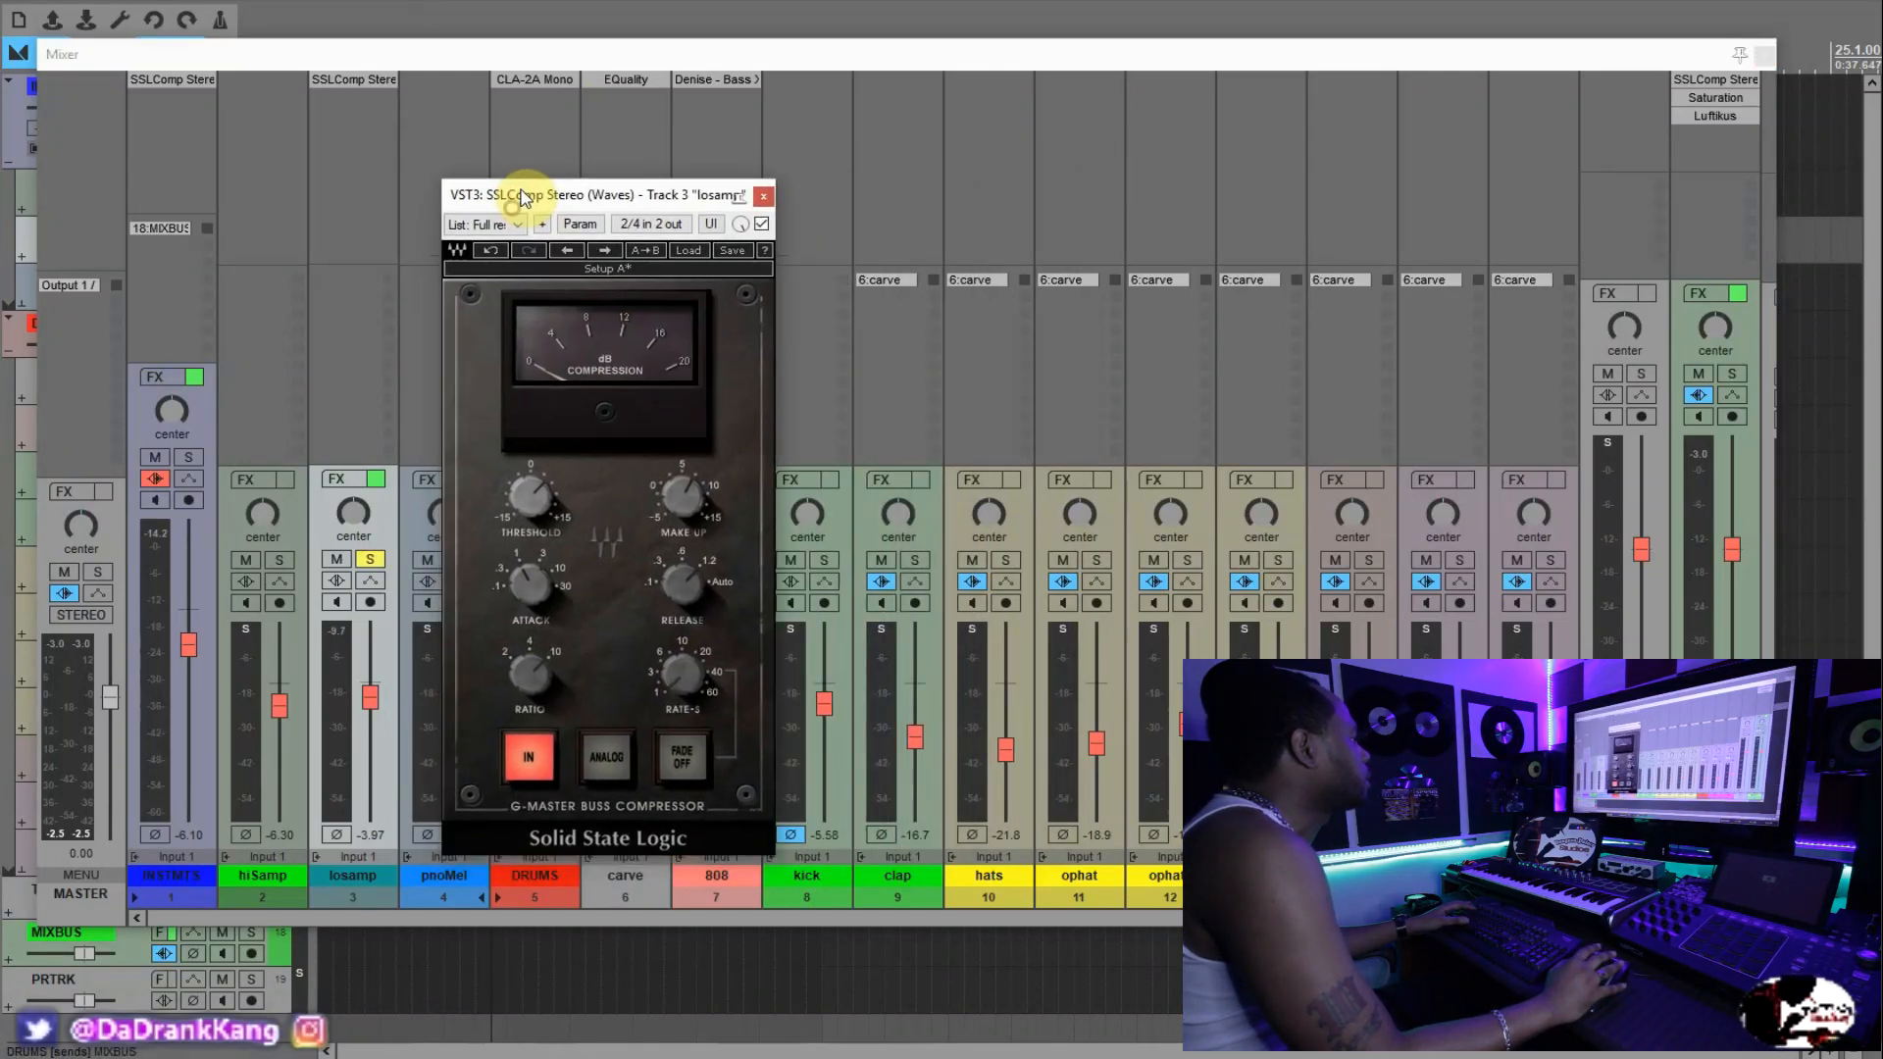
{"action": "left_click", "coordinate": [189, 458]}
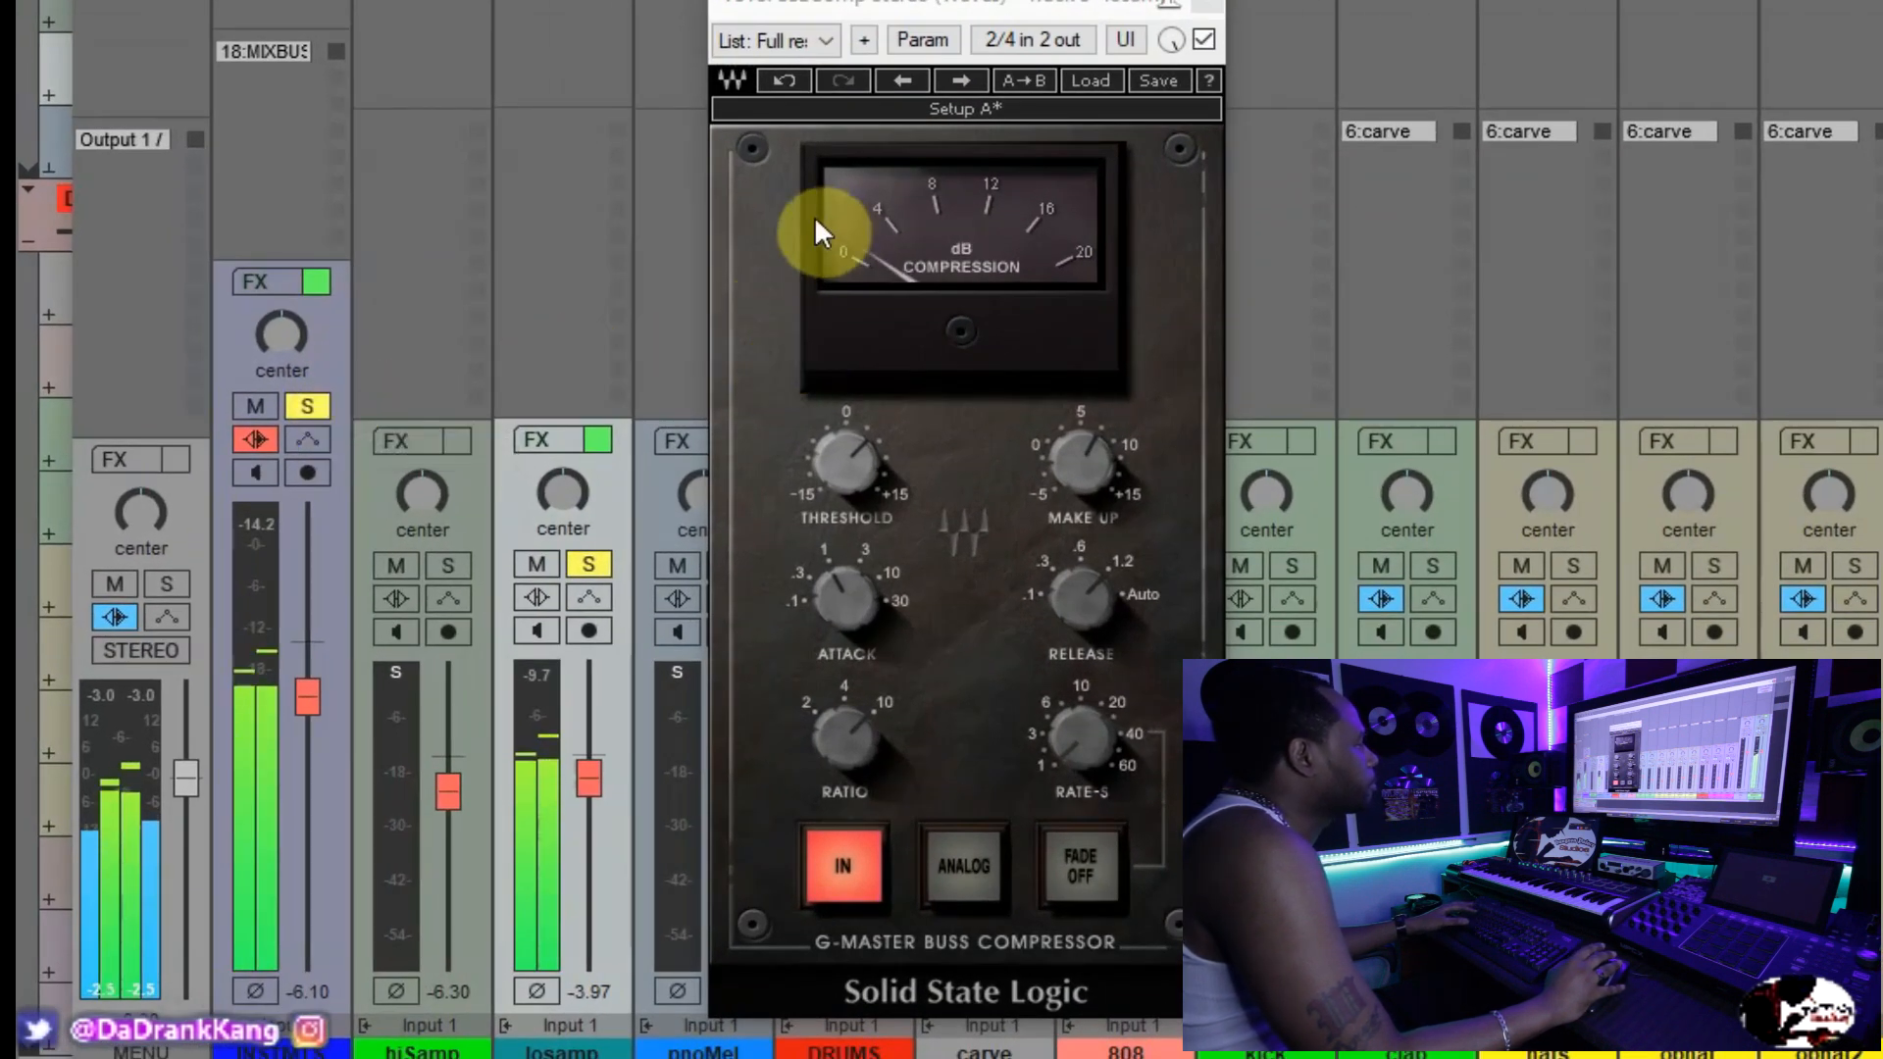
{"action": "left_click_drag", "start_coordinate": [834, 8], "coordinate": [803, 0]}
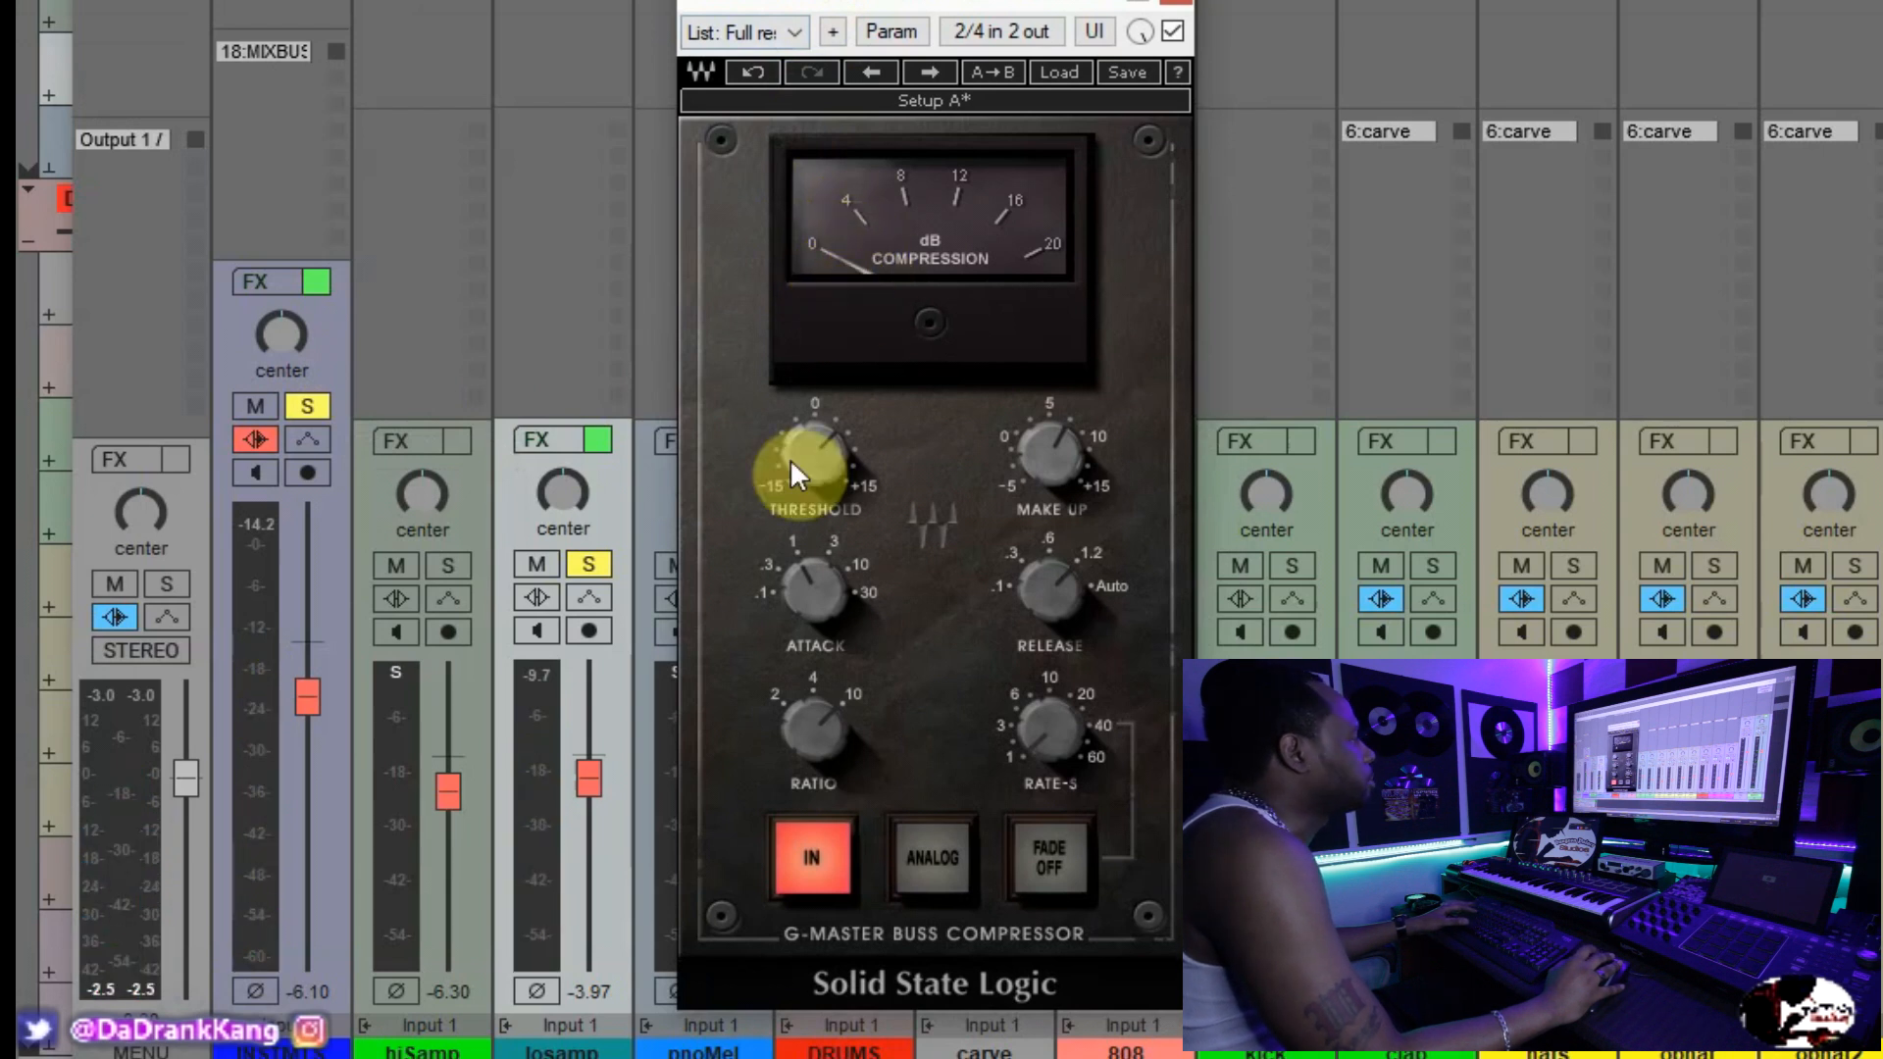
Solo DRUMS alongside INSTMTS and losamp, play them together, stop playback, and close the losamp compressor.
{"action": "left_click_drag", "start_coordinate": [1063, 444], "coordinate": [1063, 437]}
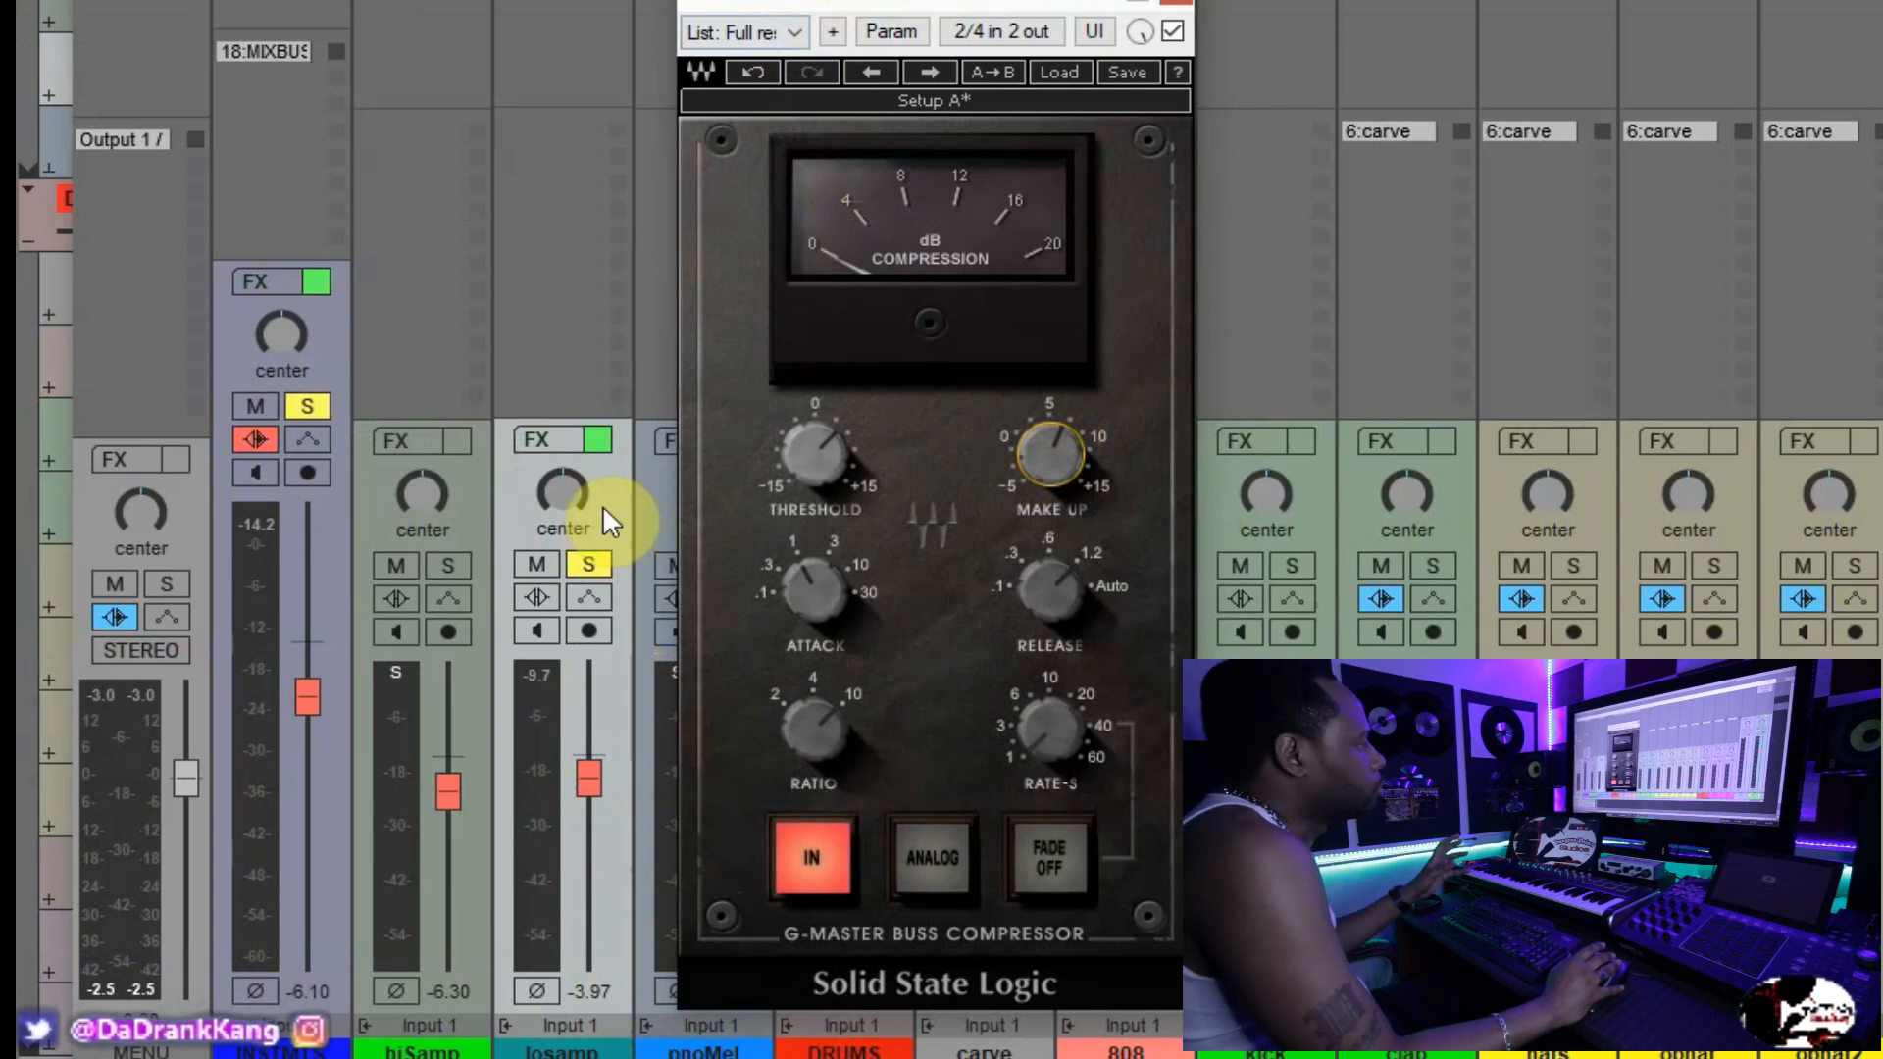
{"action": "left_click_drag", "start_coordinate": [868, 14], "coordinate": [1075, 0]}
{"action": "left_click", "coordinate": [867, 406]}
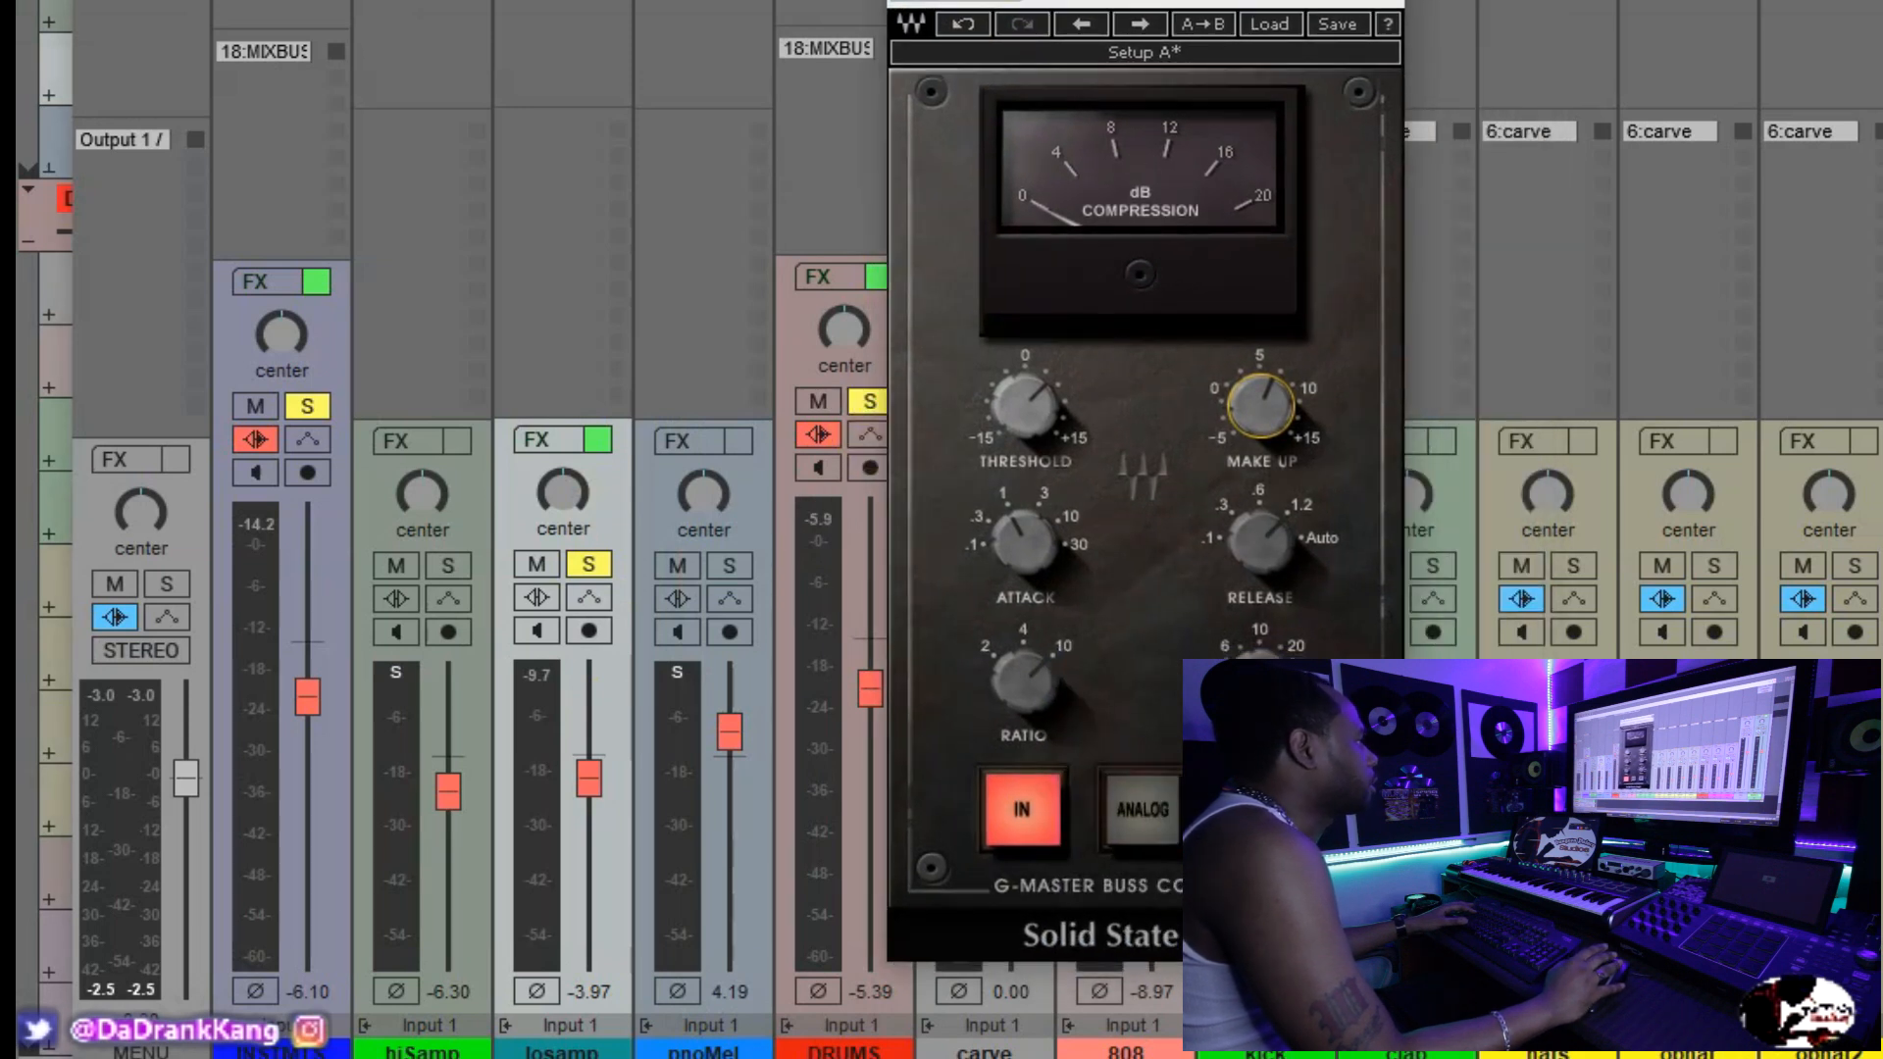
{"action": "key", "text": "space"}
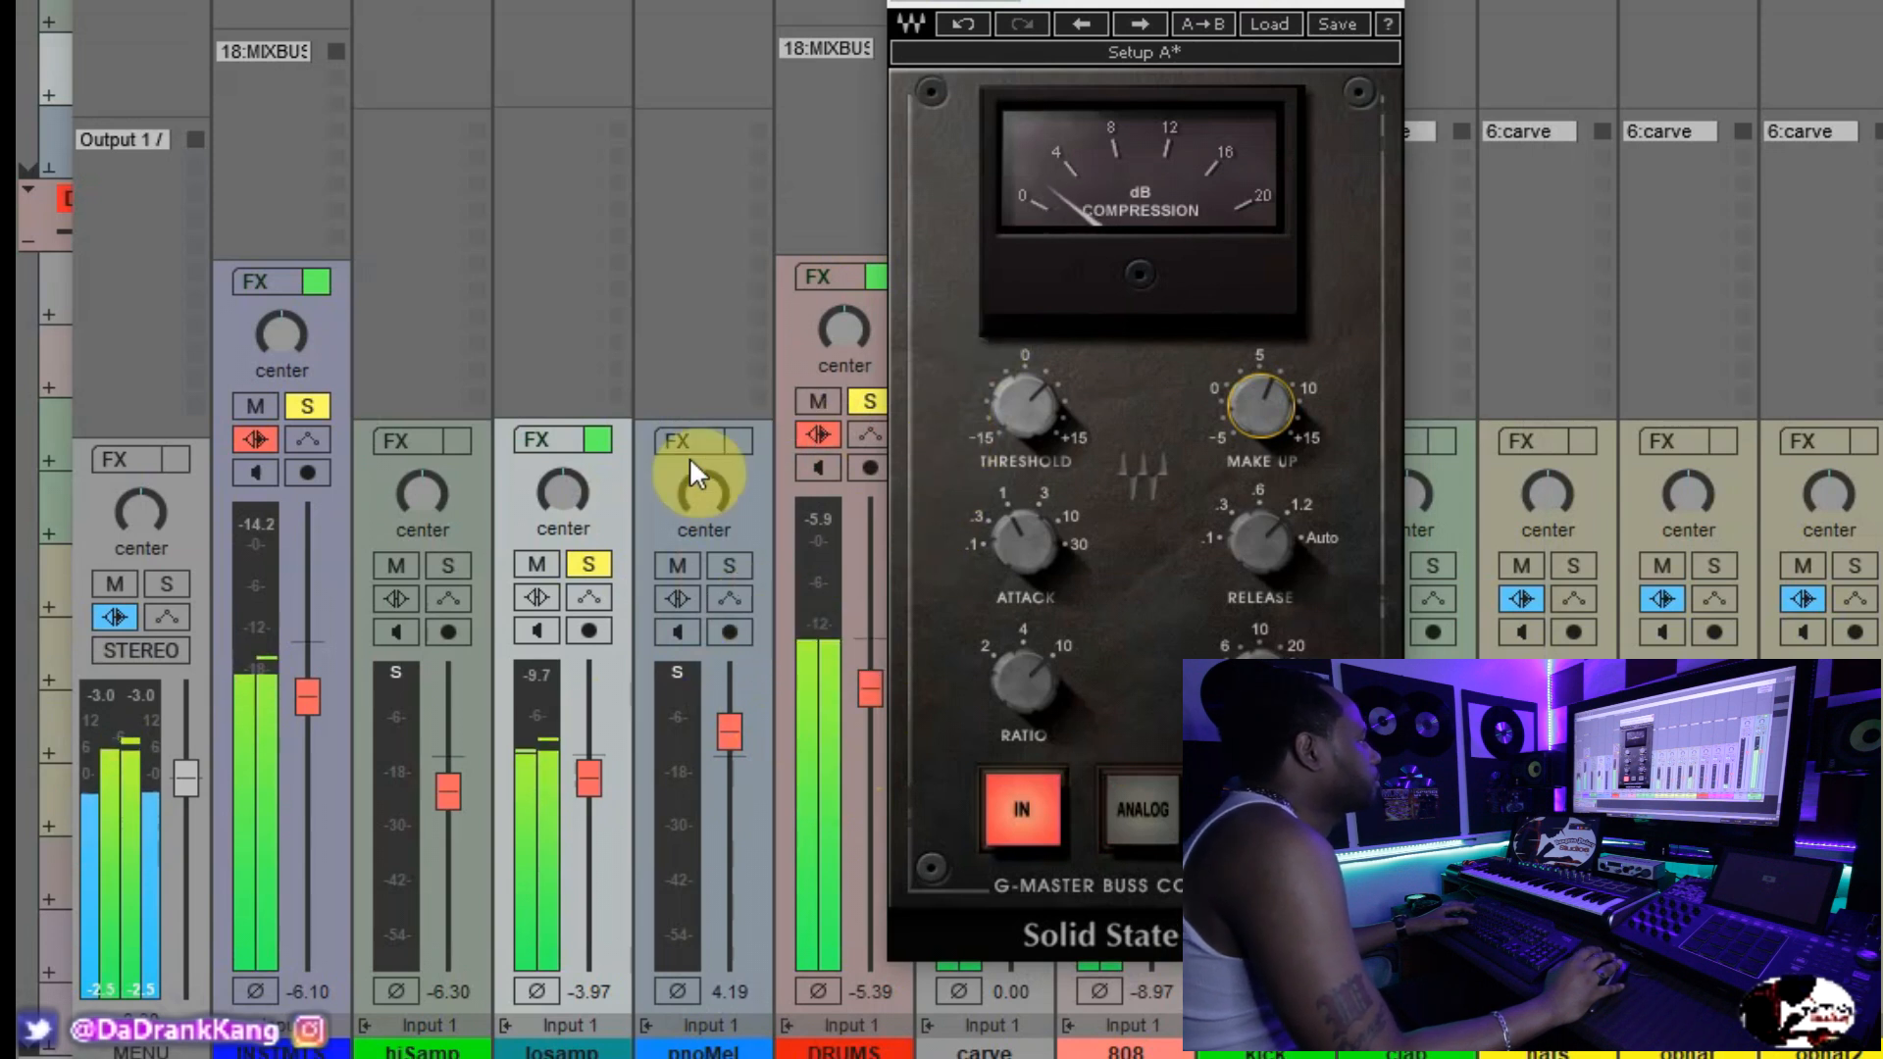
{"action": "left_click_drag", "start_coordinate": [1247, 3], "coordinate": [1103, 8]}
{"action": "key", "text": "space"}
{"action": "left_click", "coordinate": [1242, 1]}
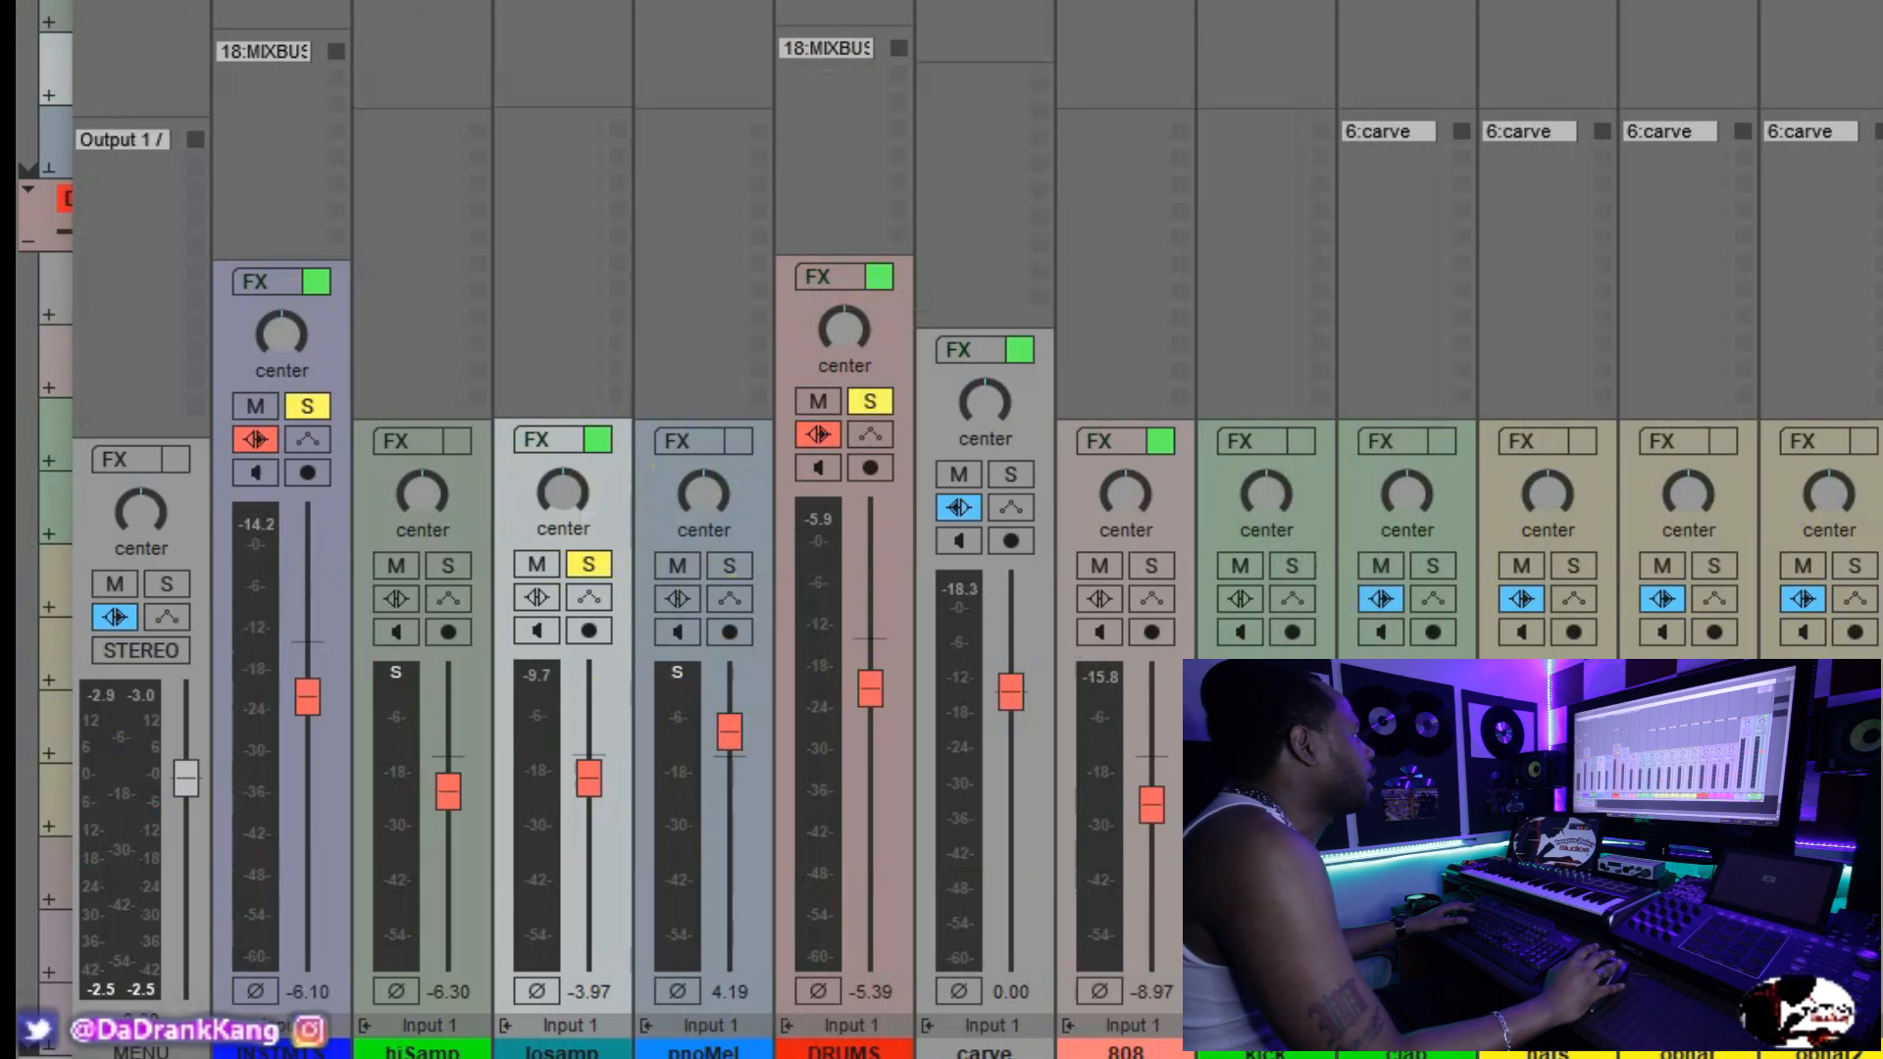
Review the SSLComp compressor on the INSTMTS folder, including its make-up gain, and close it.
{"action": "left_click_drag", "start_coordinate": [1275, 0], "coordinate": [996, 0]}
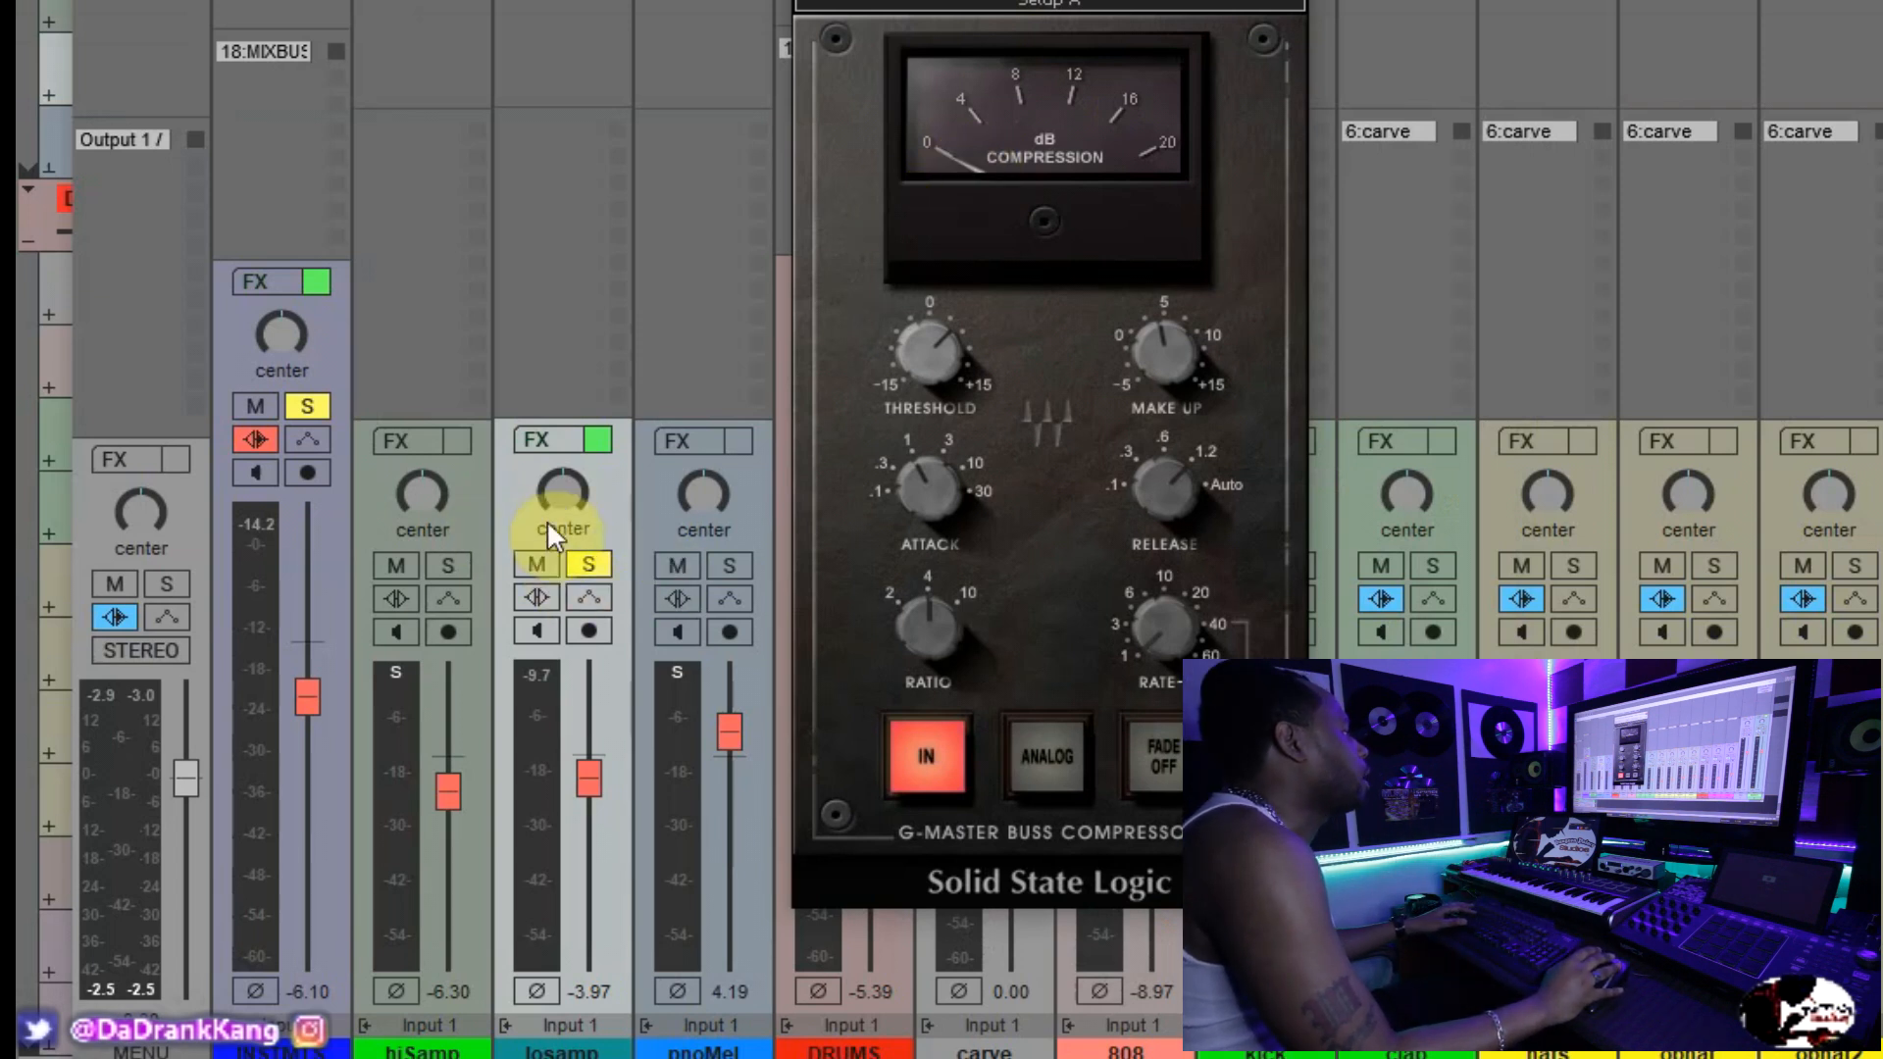
{"action": "left_click", "coordinate": [1153, 357]}
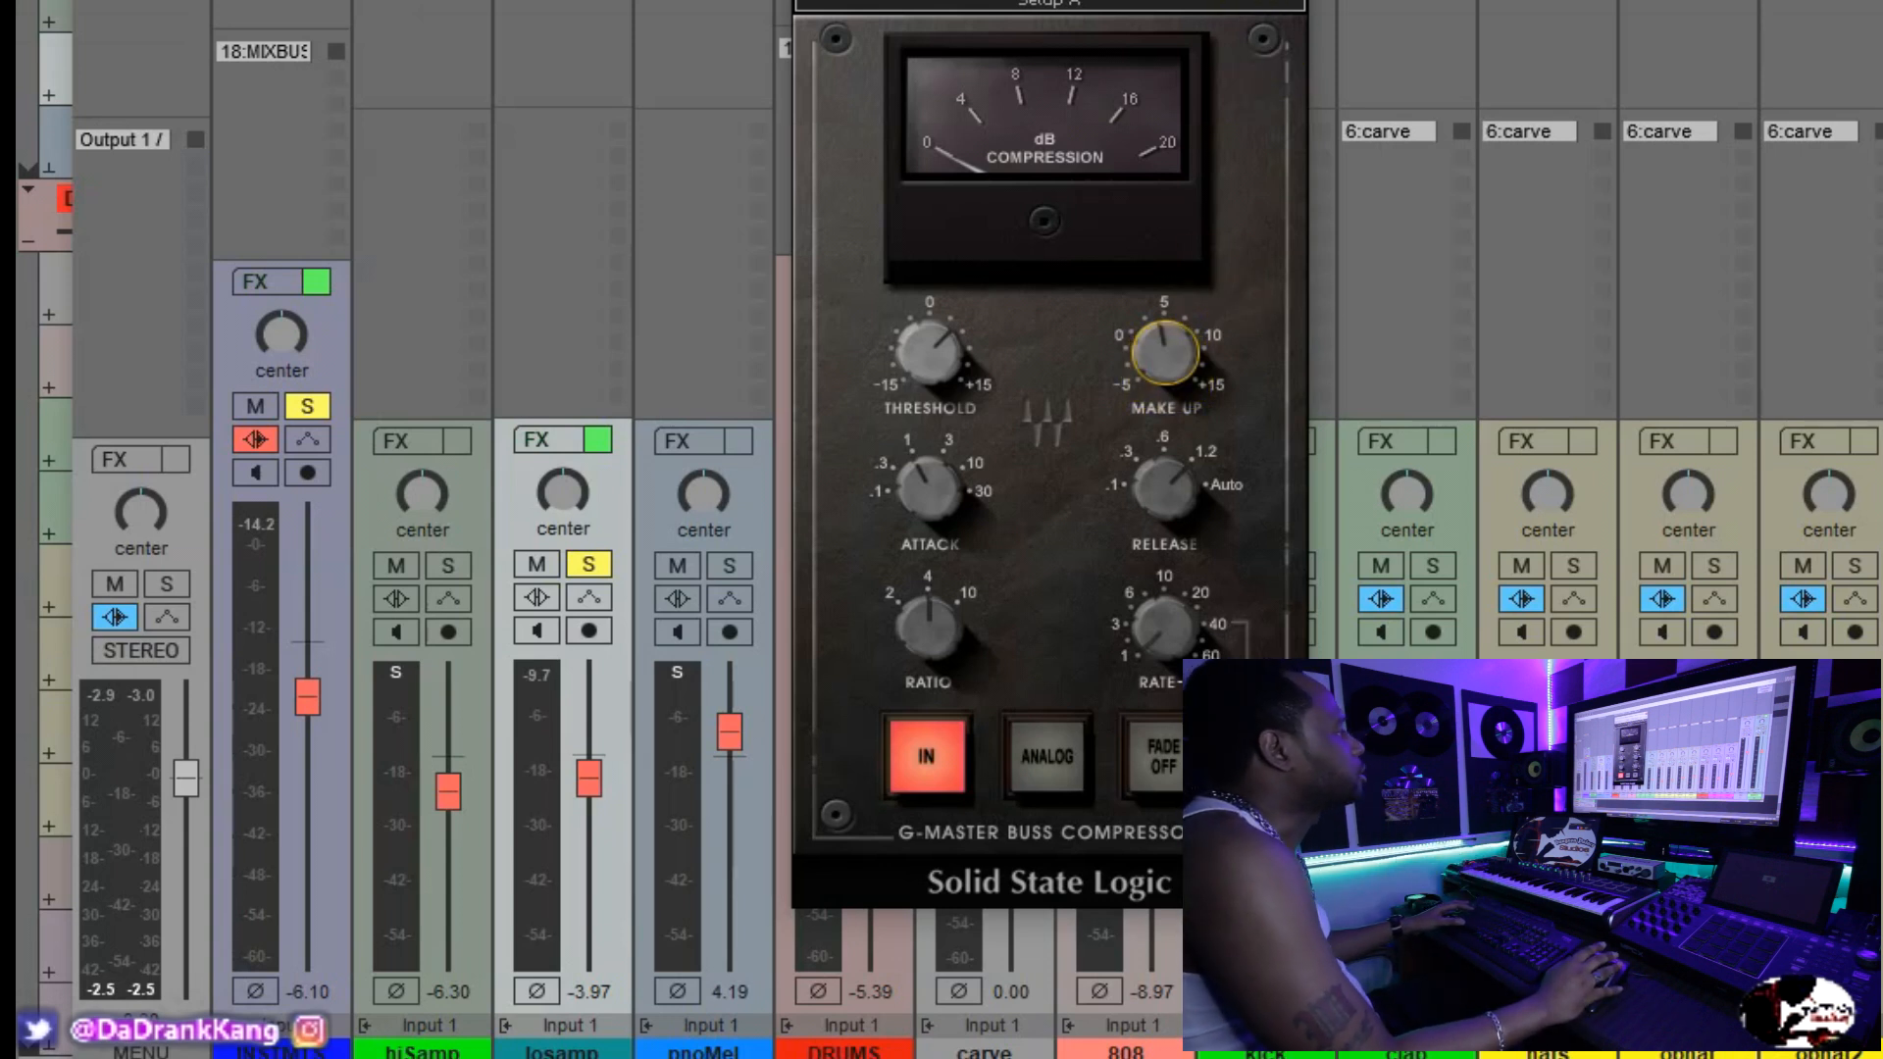
{"action": "left_click", "coordinate": [1291, 3]}
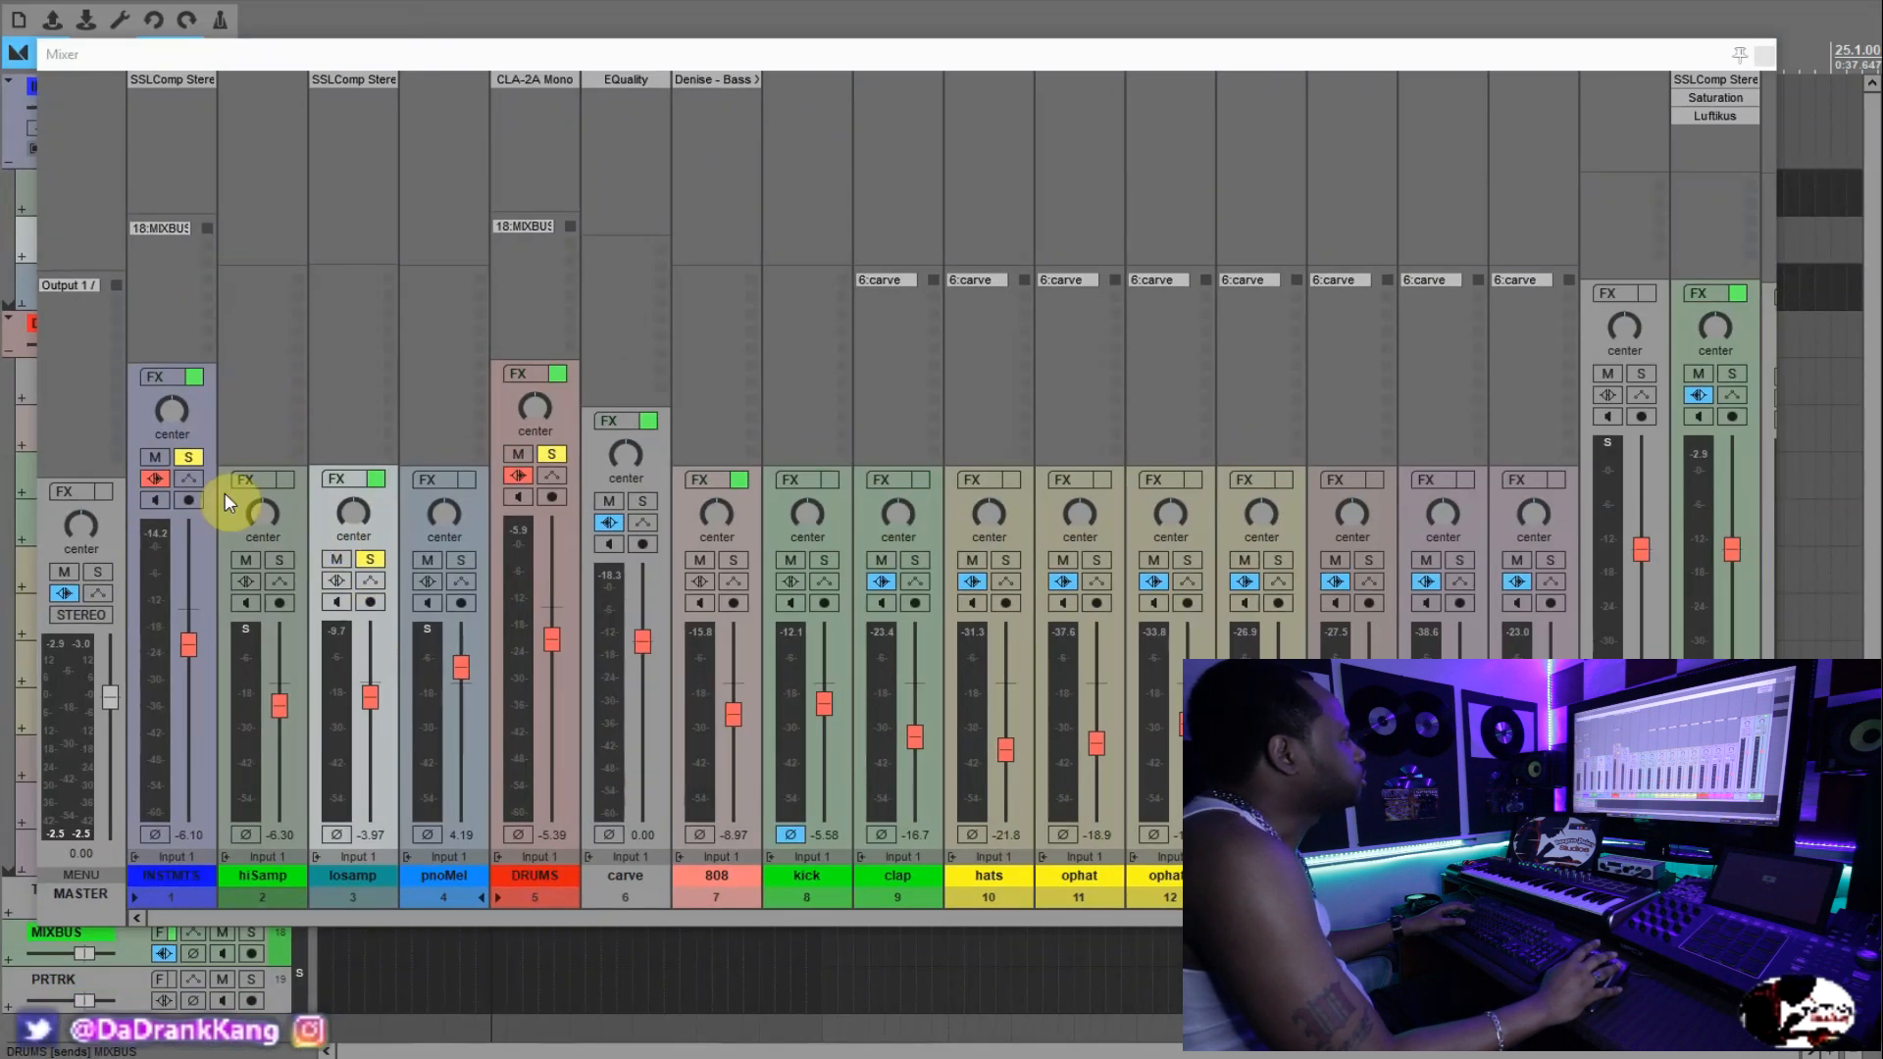
Add the recently used Luftikus (lkjb) EQ to the INSTMTS folder after SSLComp, and move its window over the mixer.
{"action": "right_click", "coordinate": [167, 104]}
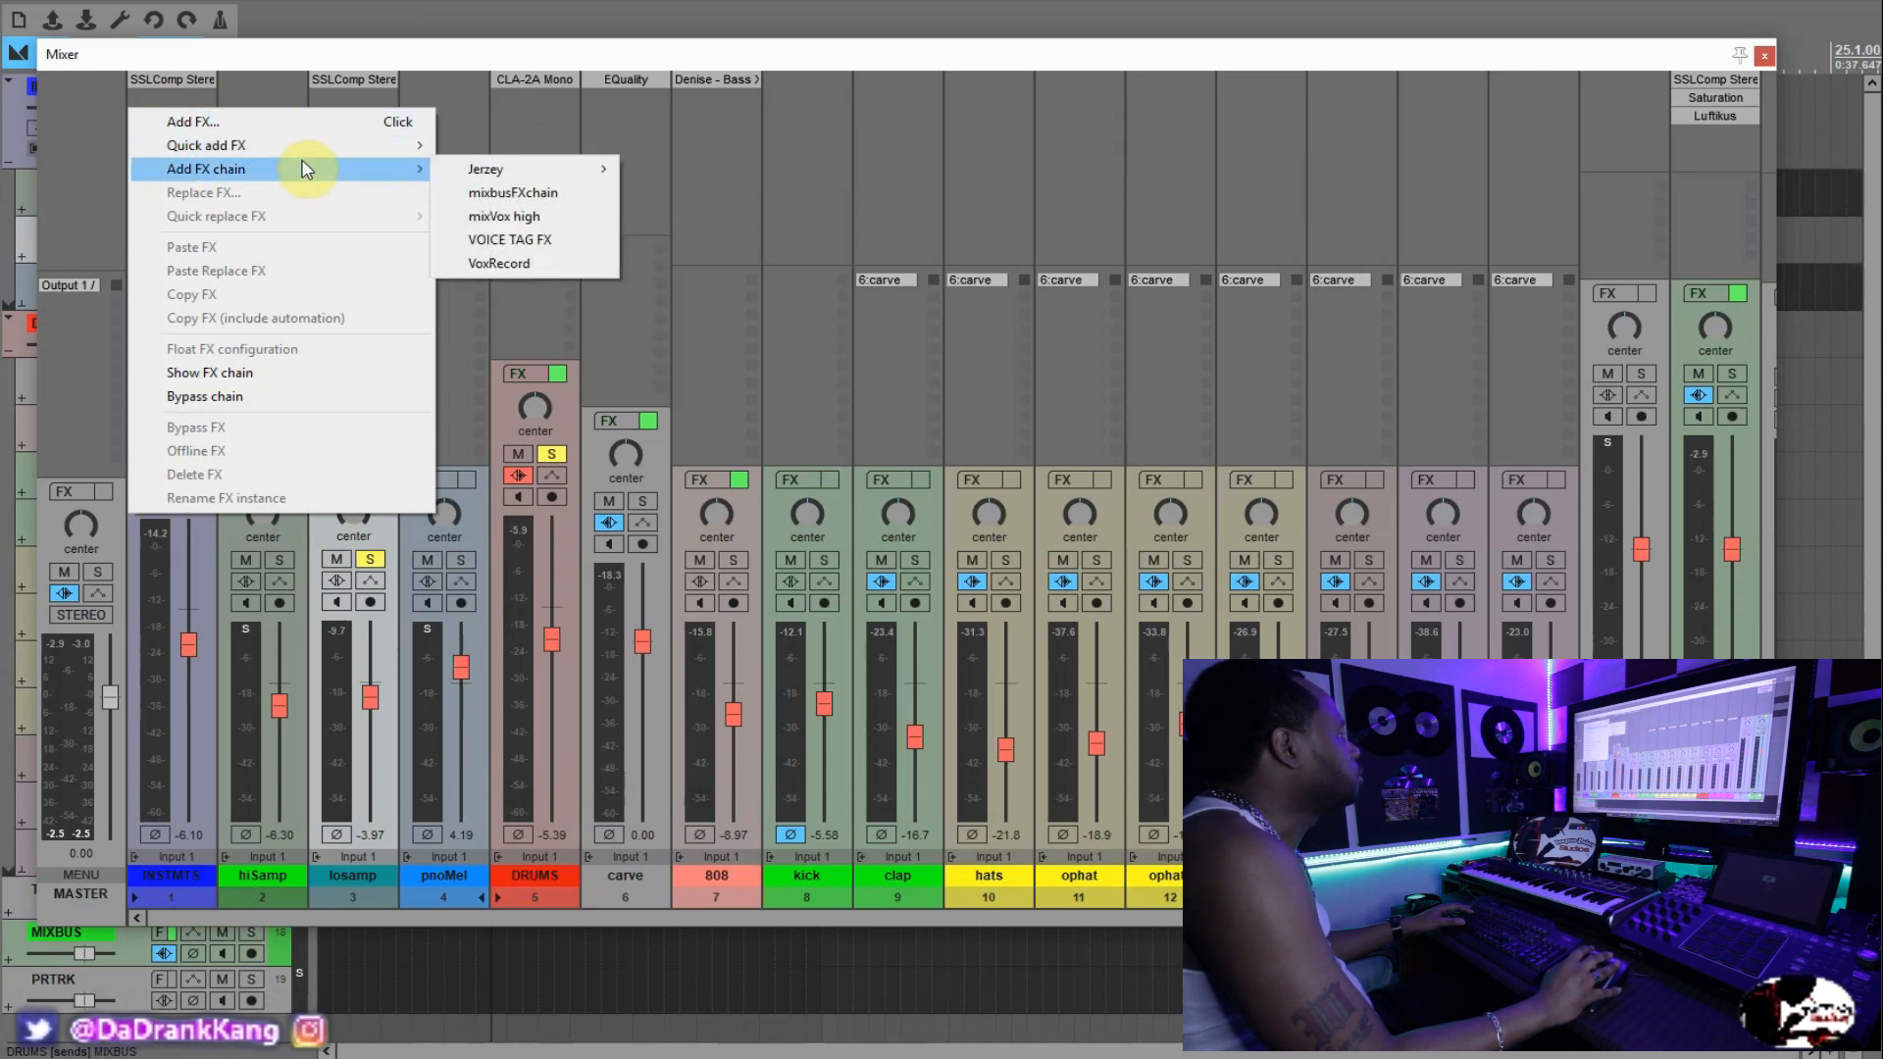
{"action": "mouse_move", "coordinate": [306, 154]}
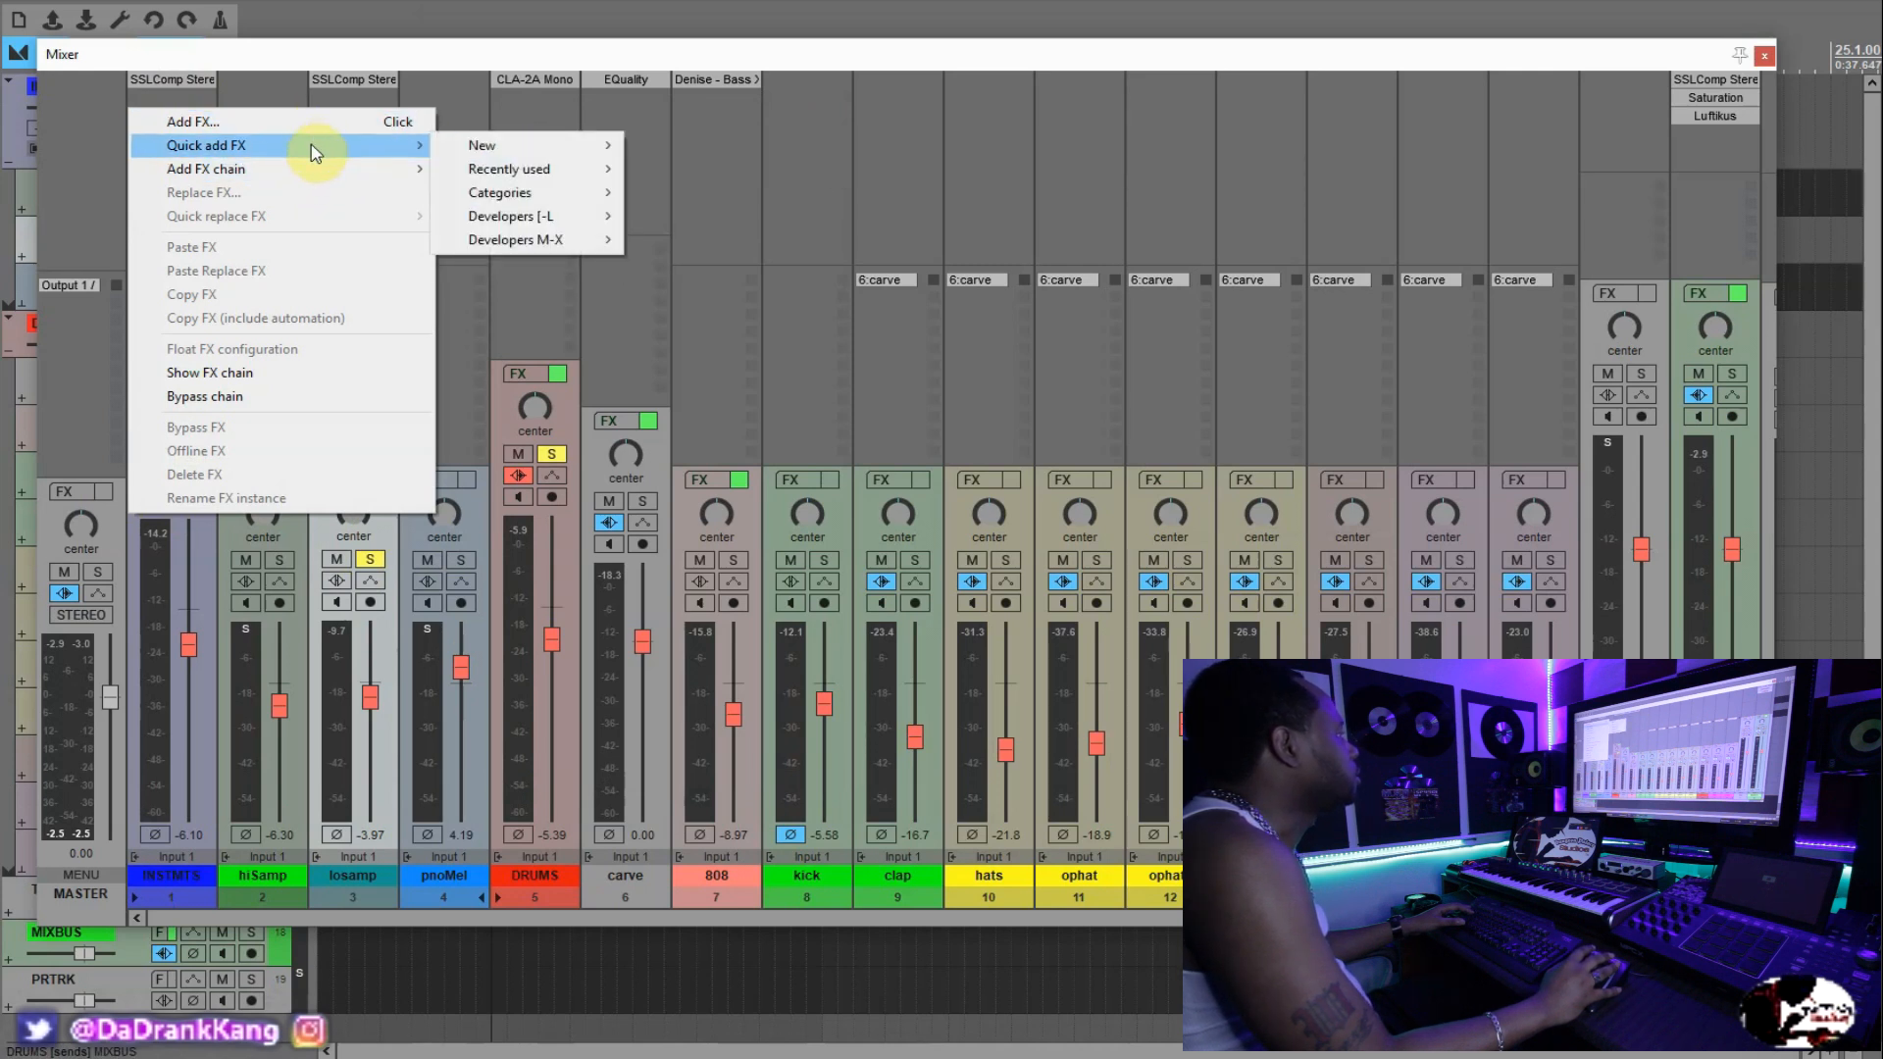
{"action": "mouse_move", "coordinate": [579, 171]}
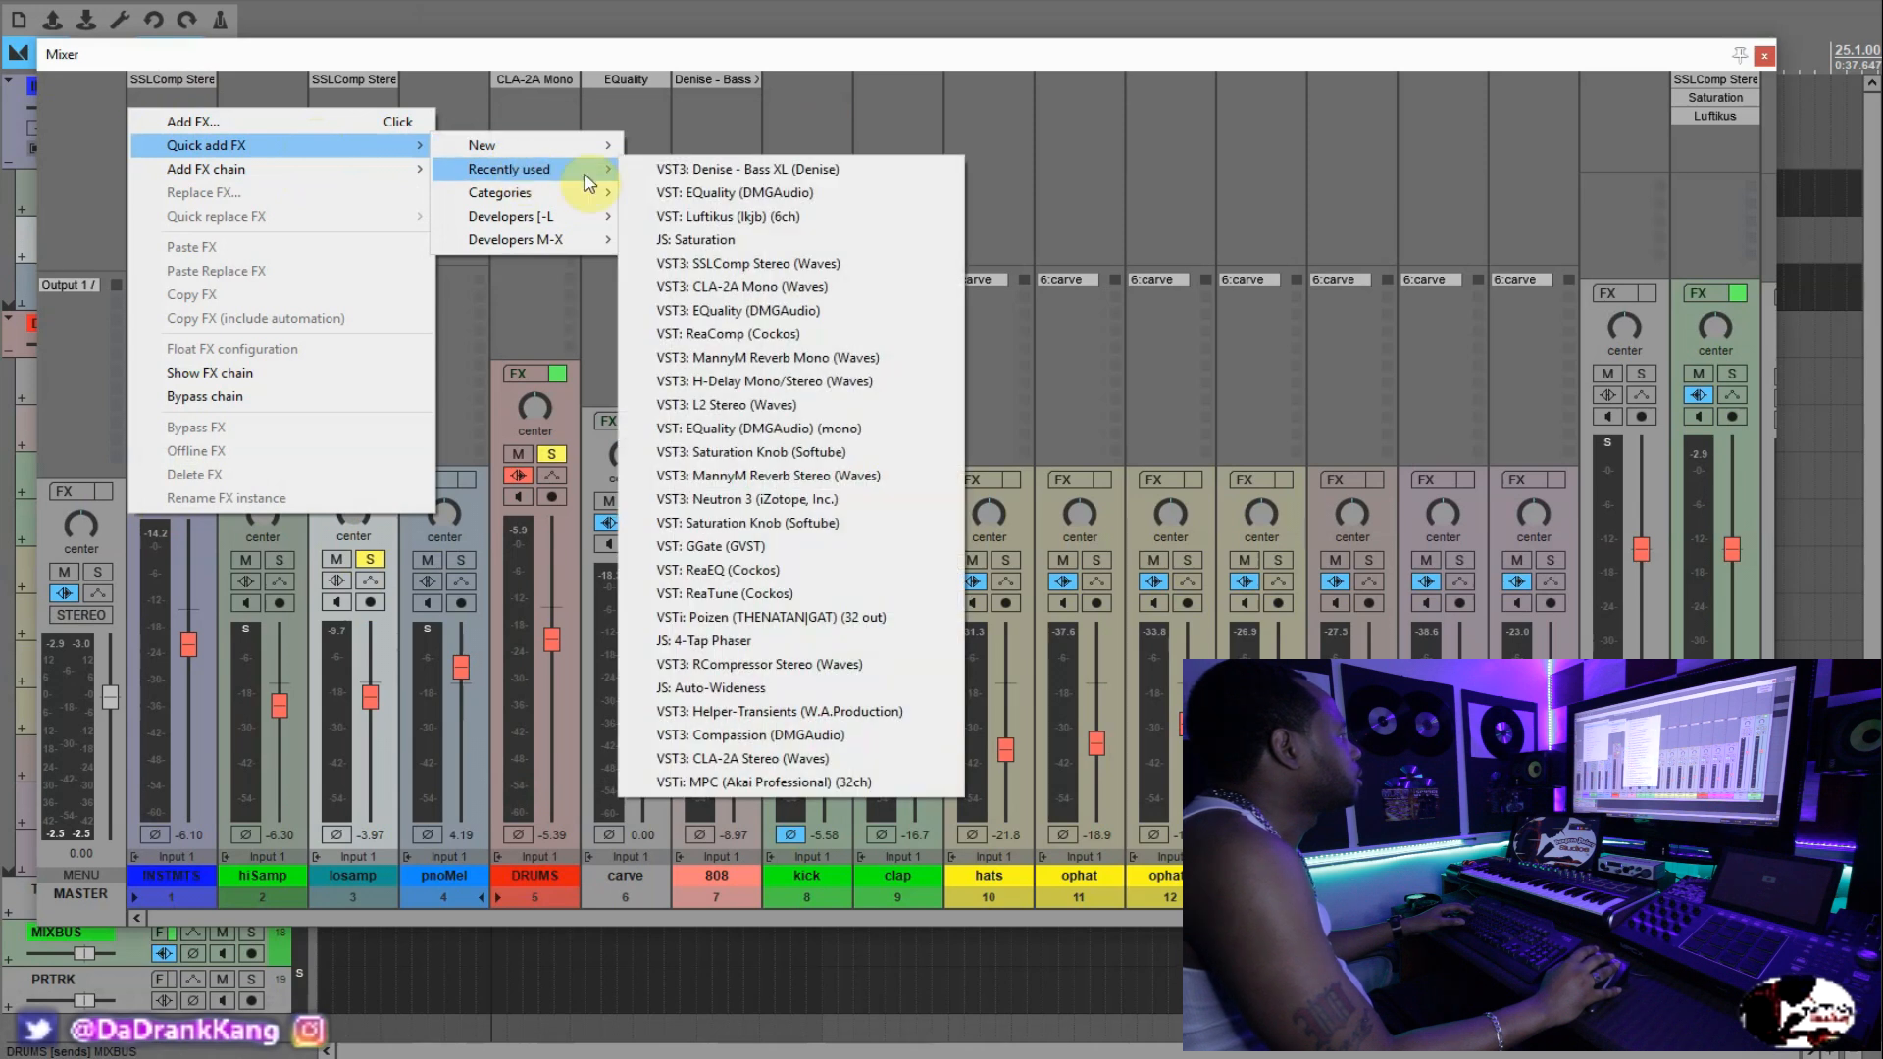
{"action": "left_click", "coordinate": [689, 218]}
{"action": "left_click_drag", "start_coordinate": [265, 65], "coordinate": [546, 135]}
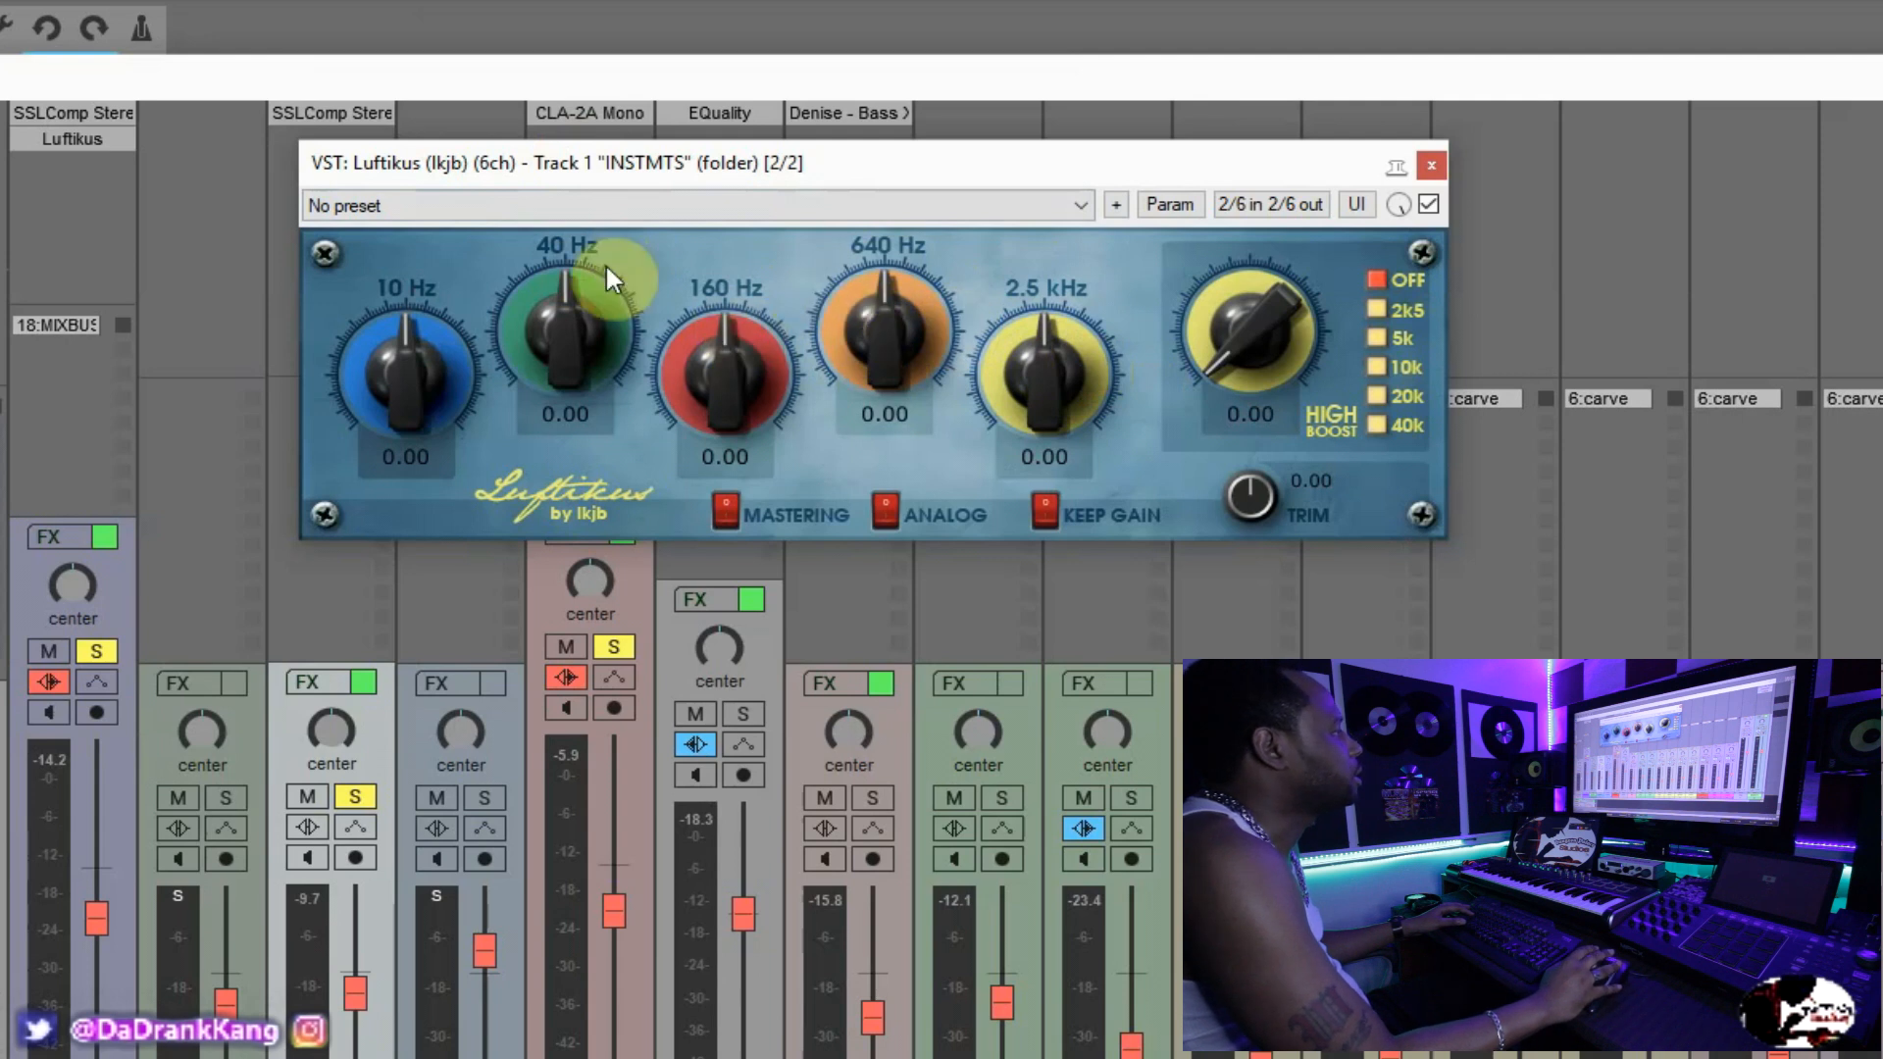
During playback, set Luftikus on INSTMTS to -0.70 at 160 Hz, -0.60 at 640 Hz and 0.70 at 2.5 kHz.
{"action": "left_click", "coordinate": [68, 176]}
{"action": "left_click", "coordinate": [1636, 673]}
{"action": "key", "text": "space"}
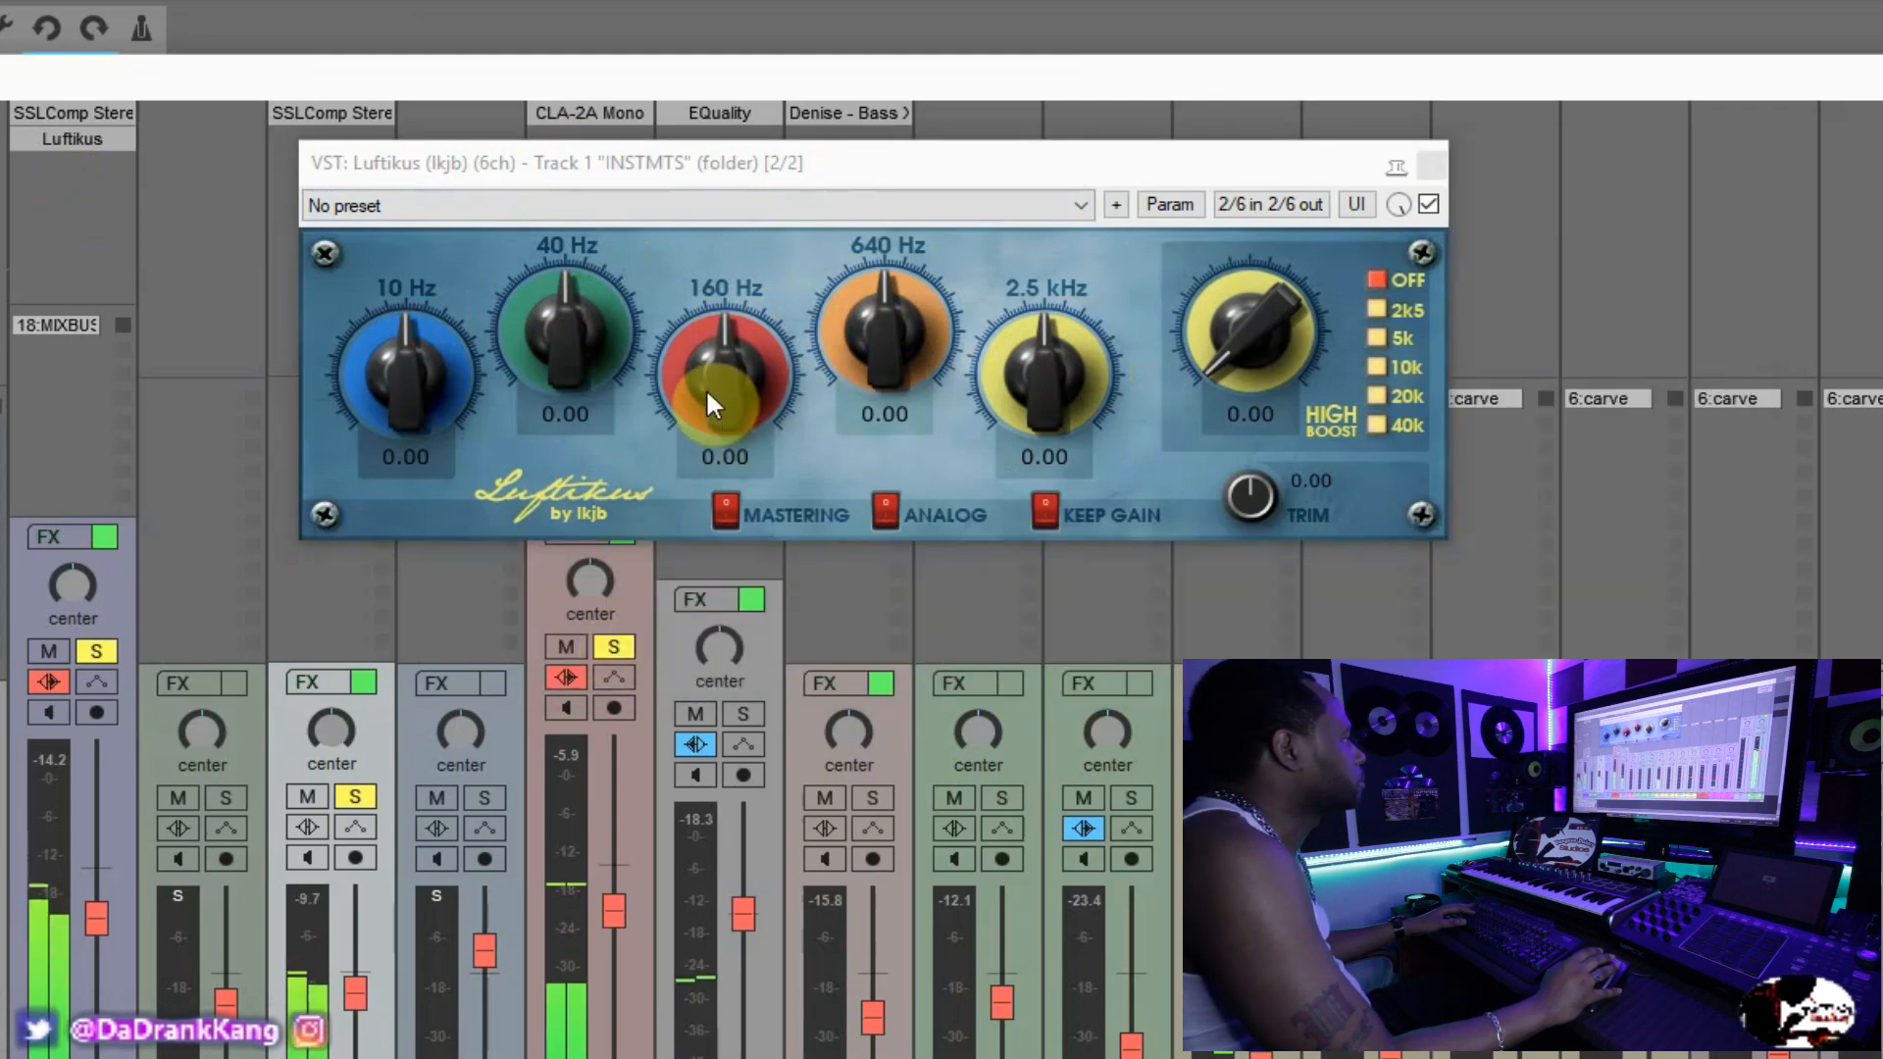
{"action": "mouse_move", "coordinate": [859, 323]}
{"action": "left_mouse_down"}
{"action": "mouse_move", "coordinate": [861, 391]}
{"action": "mouse_move", "coordinate": [843, 346]}
{"action": "left_mouse_up"}
{"action": "mouse_move", "coordinate": [714, 355]}
{"action": "left_mouse_down"}
{"action": "mouse_move", "coordinate": [702, 291]}
{"action": "mouse_move", "coordinate": [696, 380]}
{"action": "left_mouse_up"}
{"action": "left_click_drag", "start_coordinate": [862, 319], "coordinate": [747, 336]}
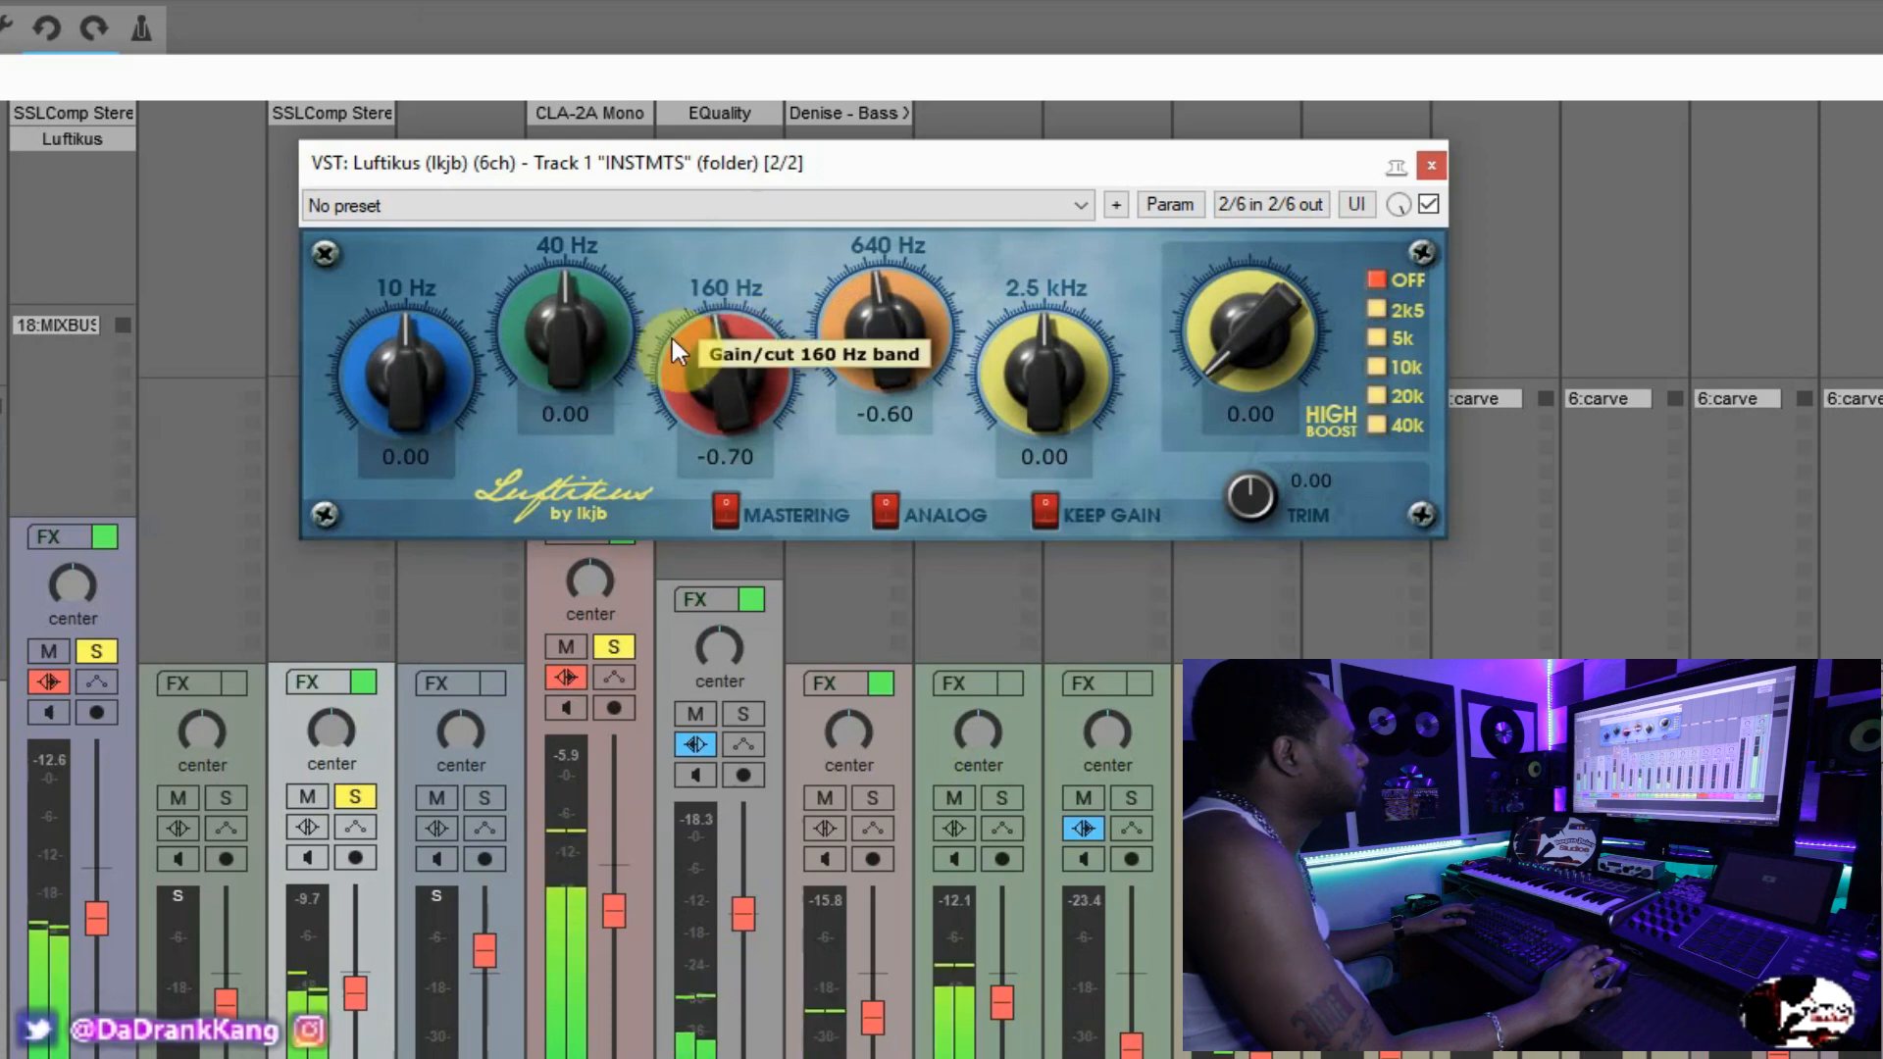
{"action": "left_click_drag", "start_coordinate": [1091, 364], "coordinate": [1074, 349]}
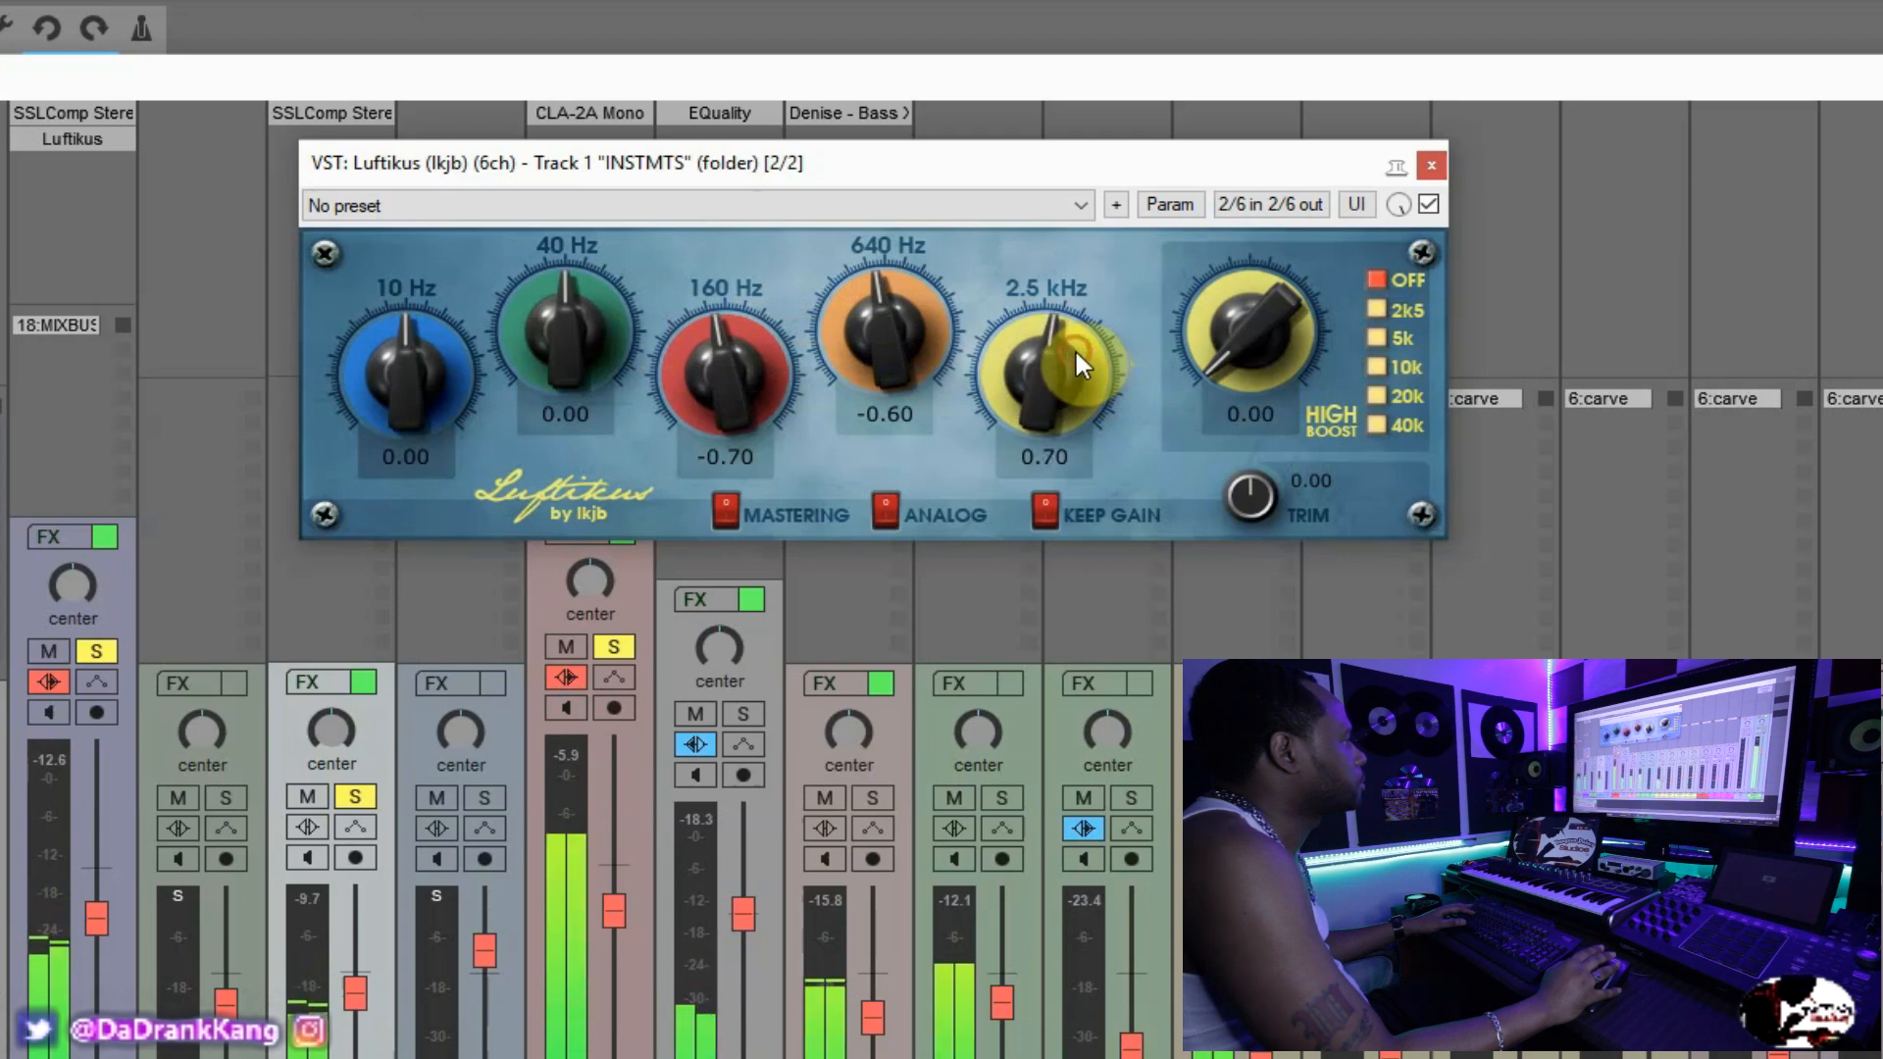
Close the Luftikus EQ on INSTMTS, reopen it to review its band settings, and close it again.
{"action": "left_click", "coordinate": [1431, 166]}
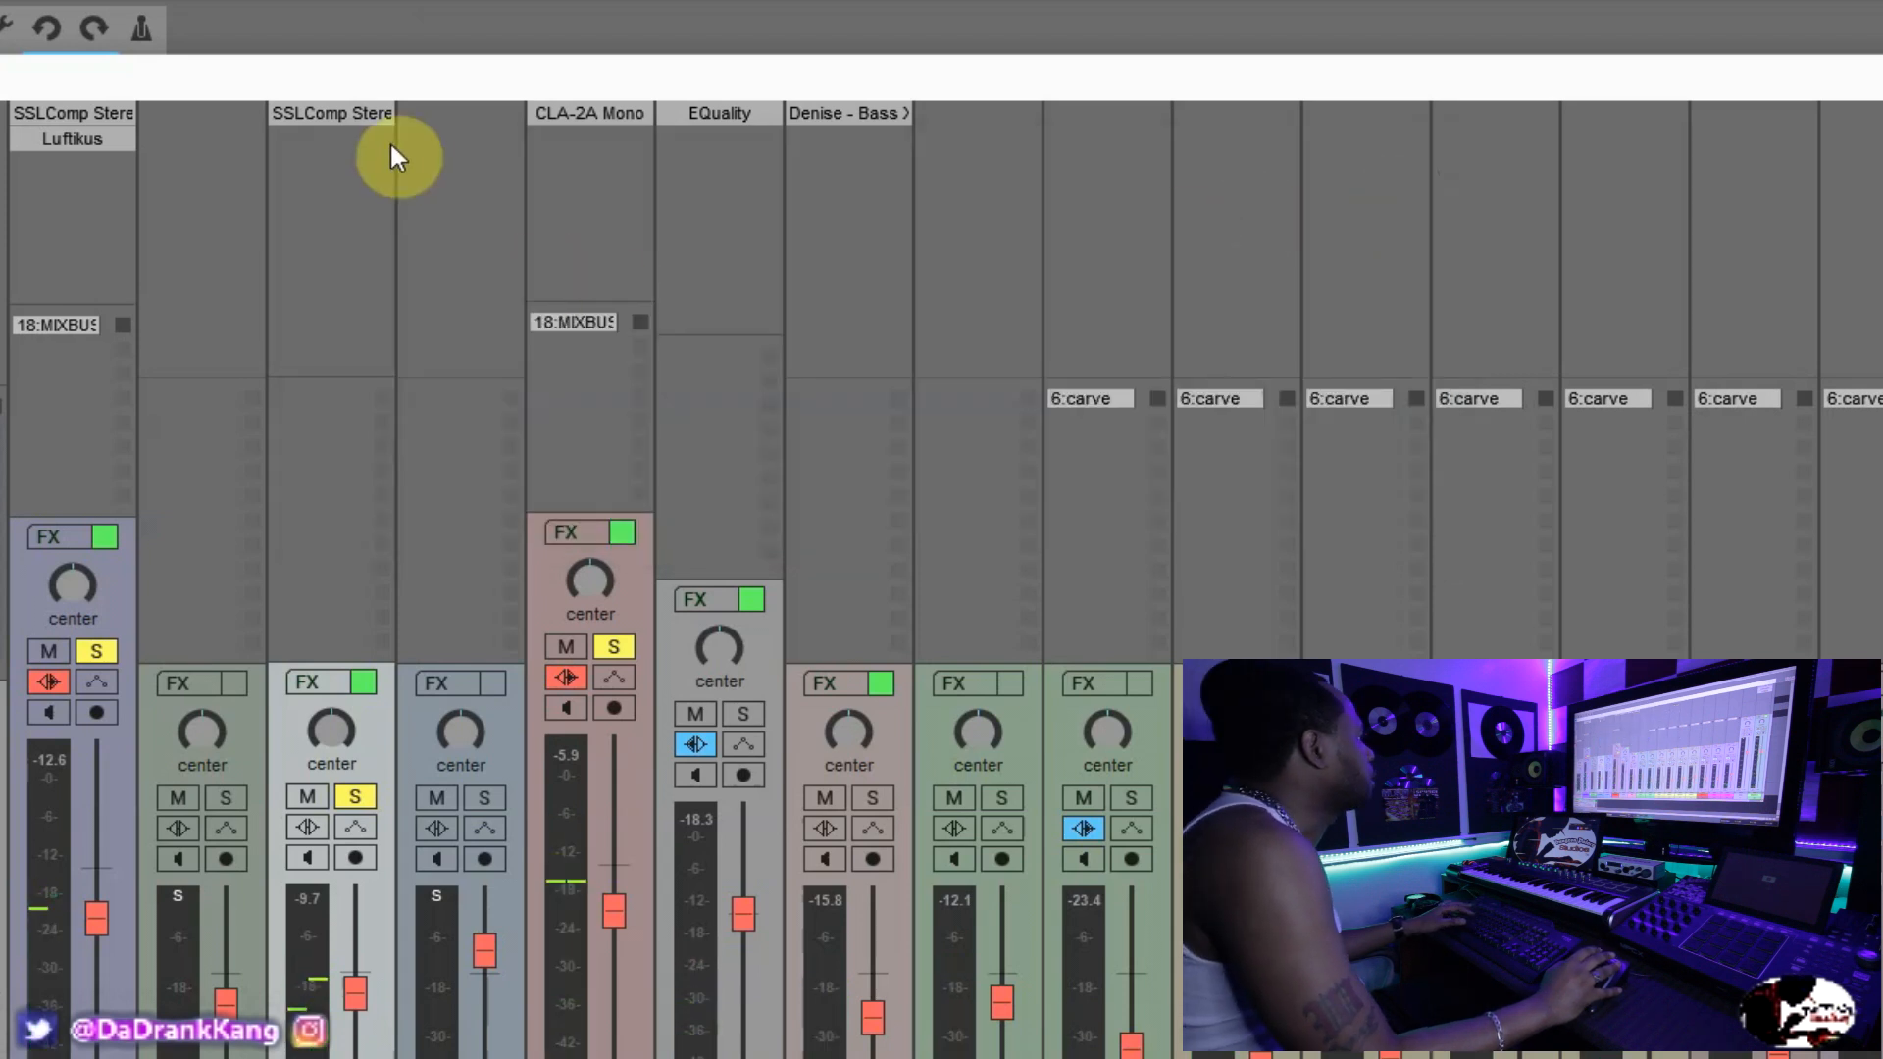
{"action": "left_click", "coordinate": [75, 138]}
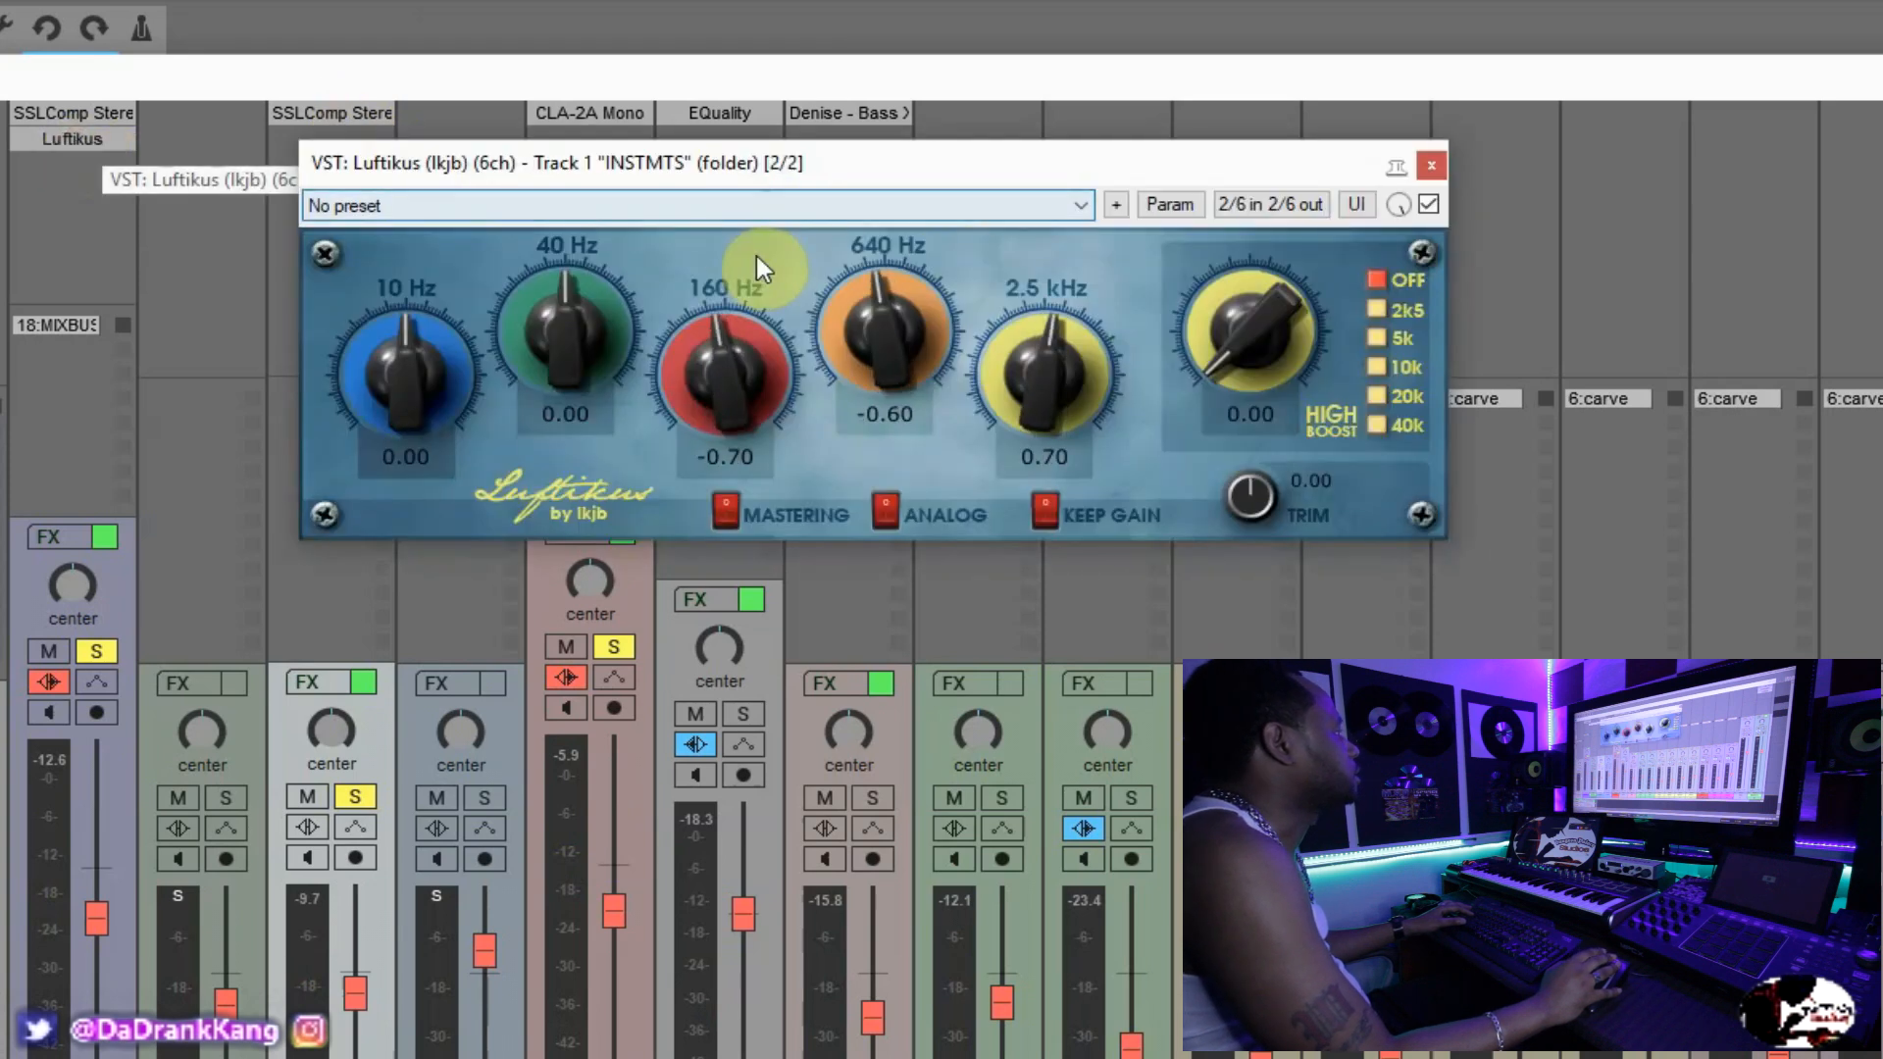
{"action": "left_click", "coordinate": [1429, 166]}
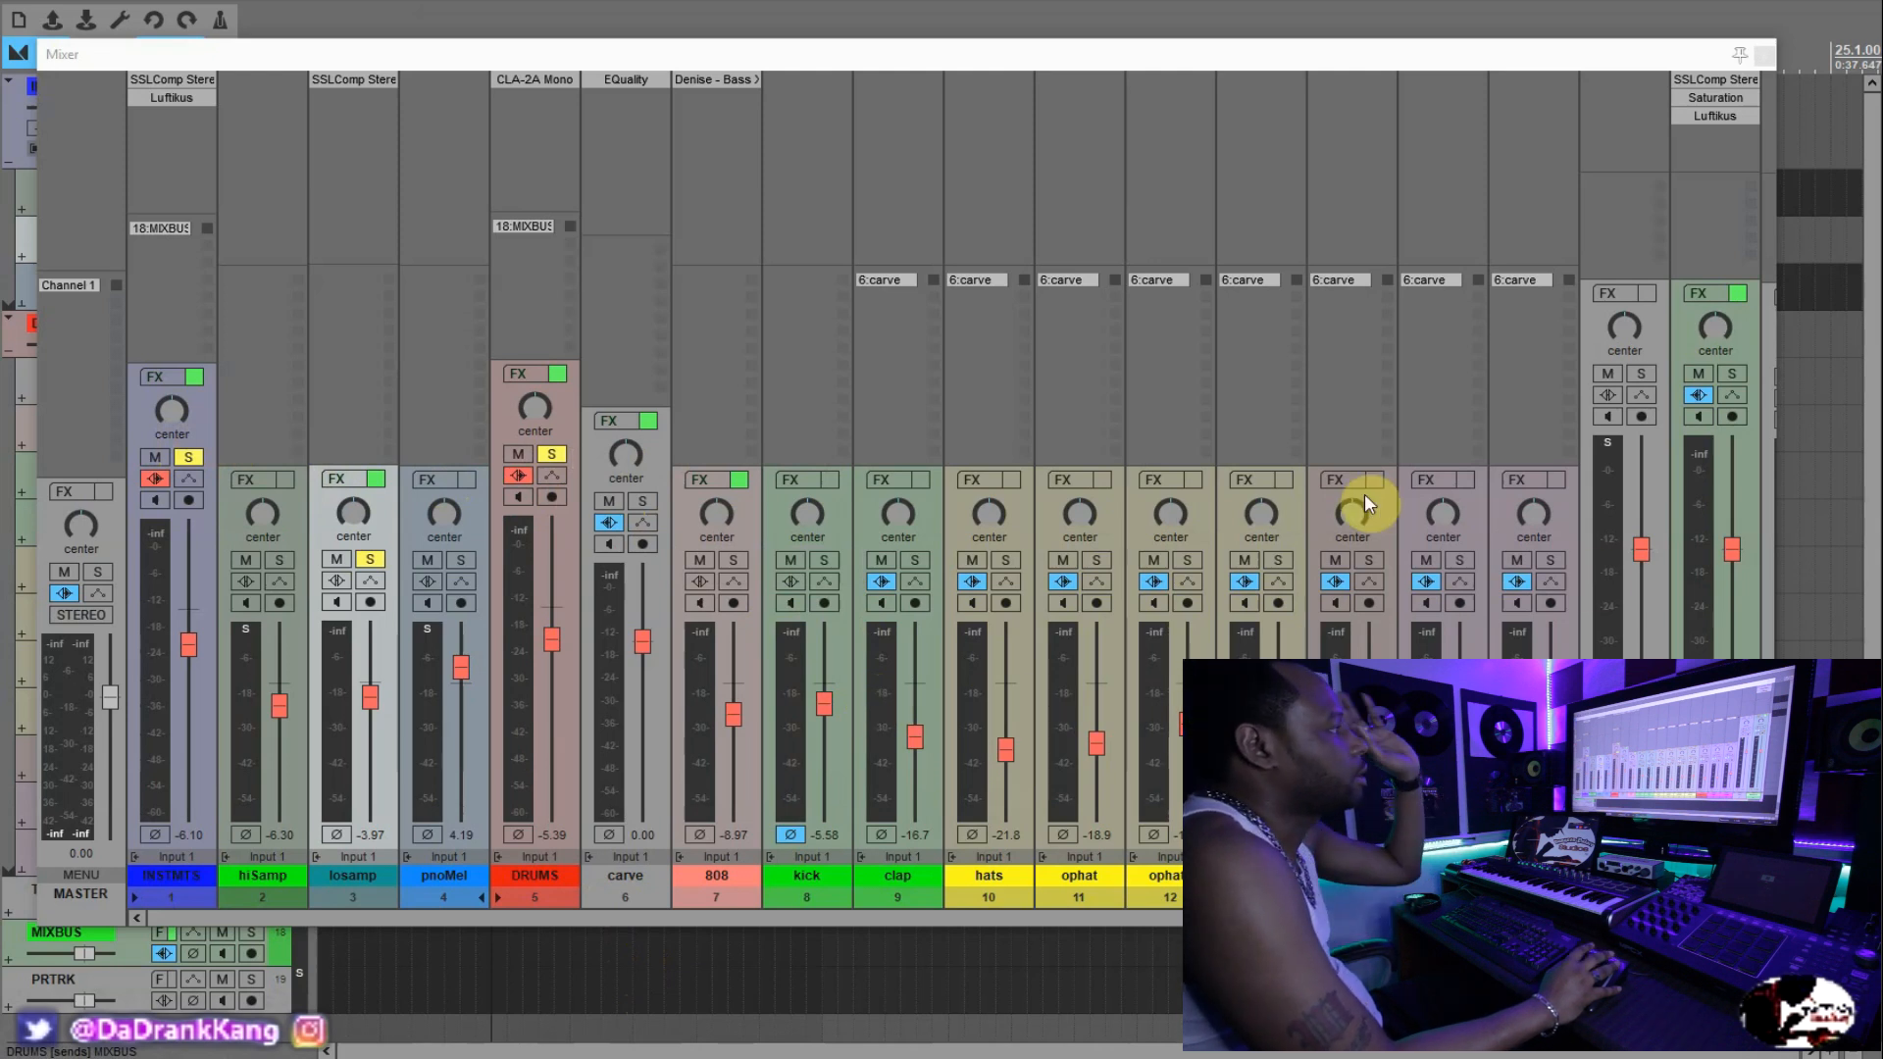
Point out the DRUMS and INSTMTS folders by selecting each, and open the SSLComp compressor on MIXBUS.
{"action": "left_click", "coordinate": [567, 426]}
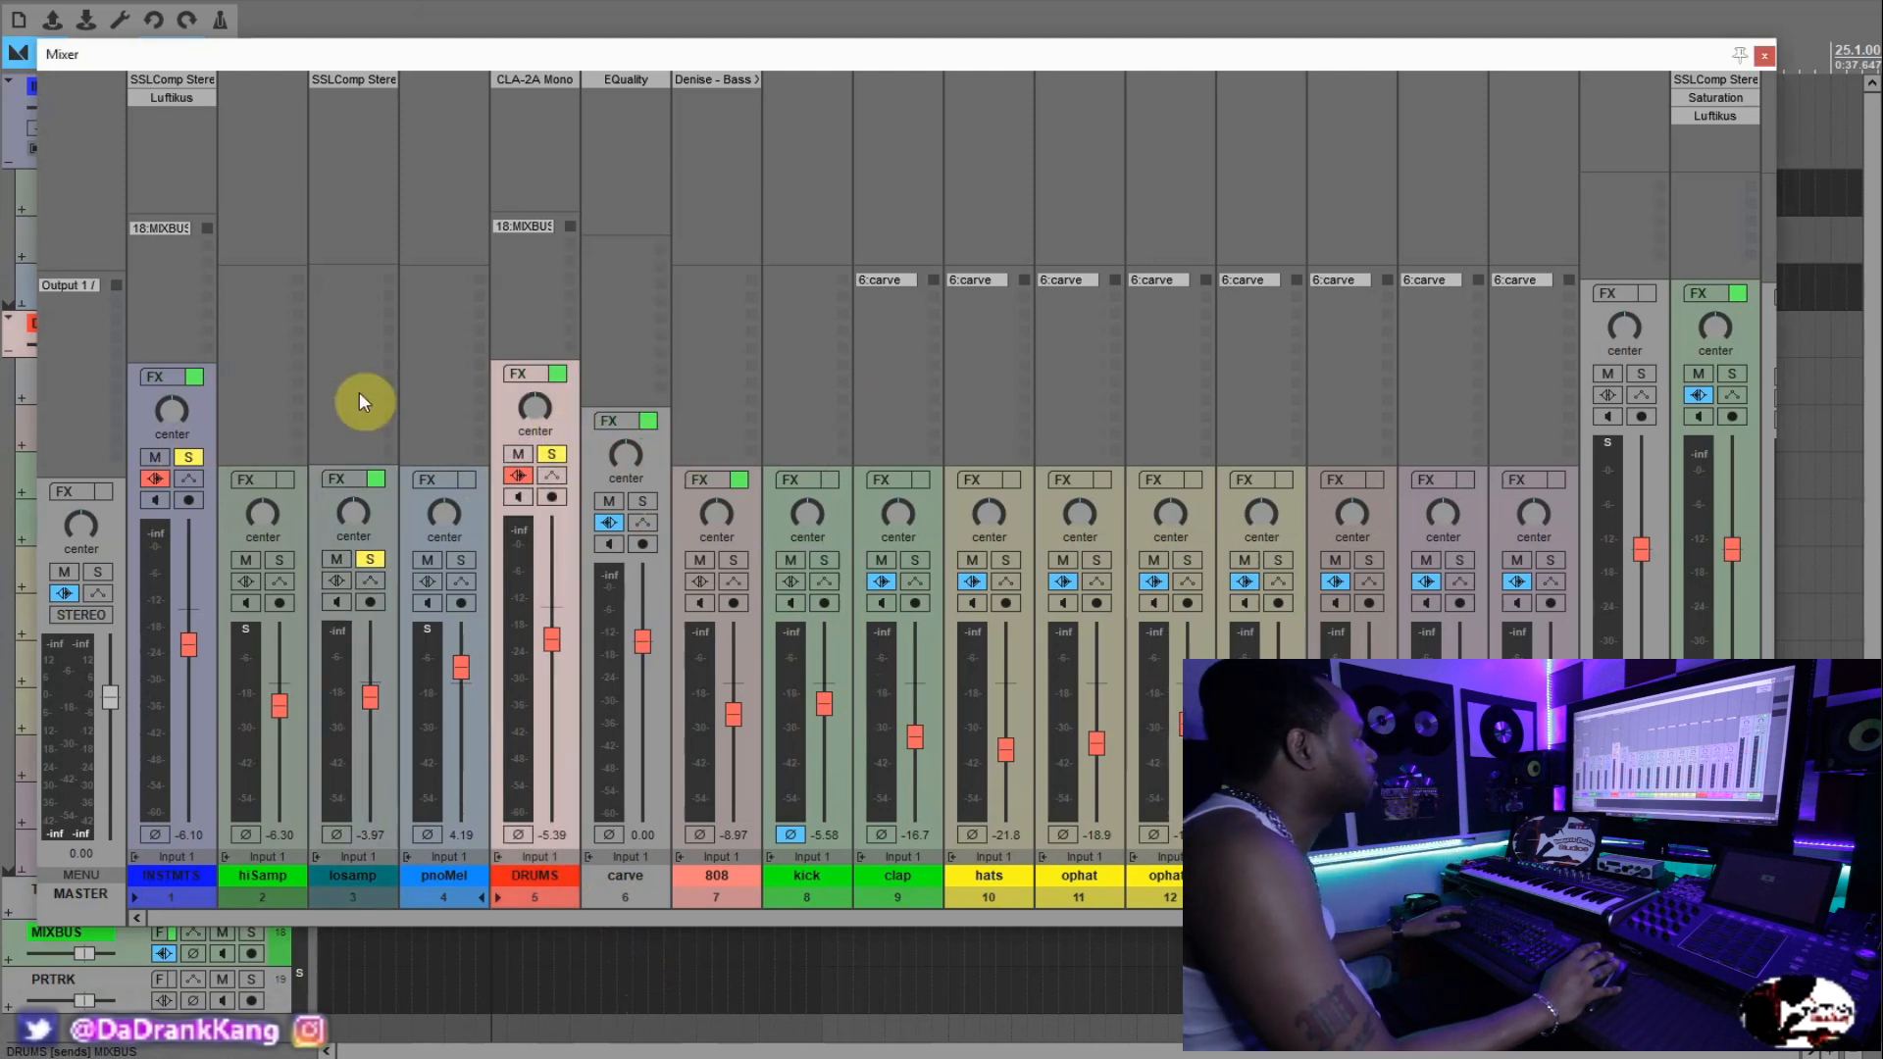
{"action": "left_click", "coordinate": [206, 416]}
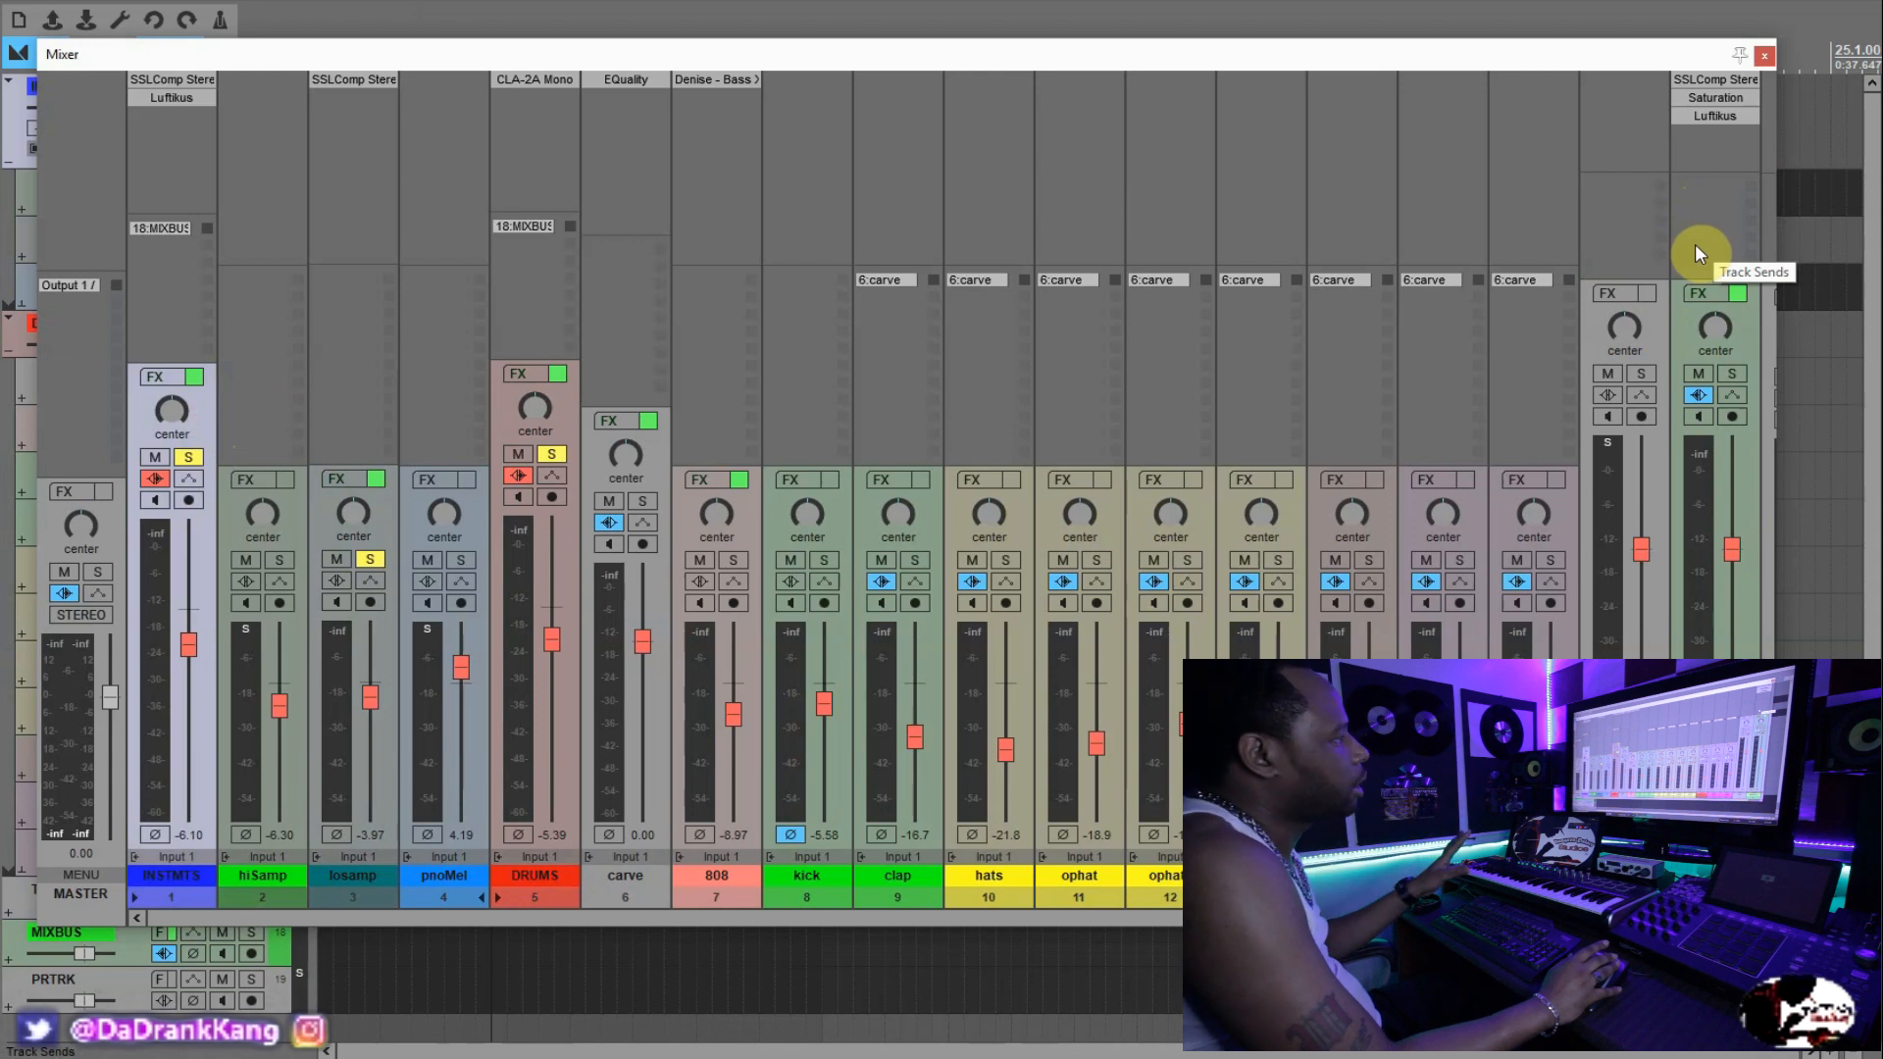
{"action": "left_click", "coordinate": [1712, 85]}
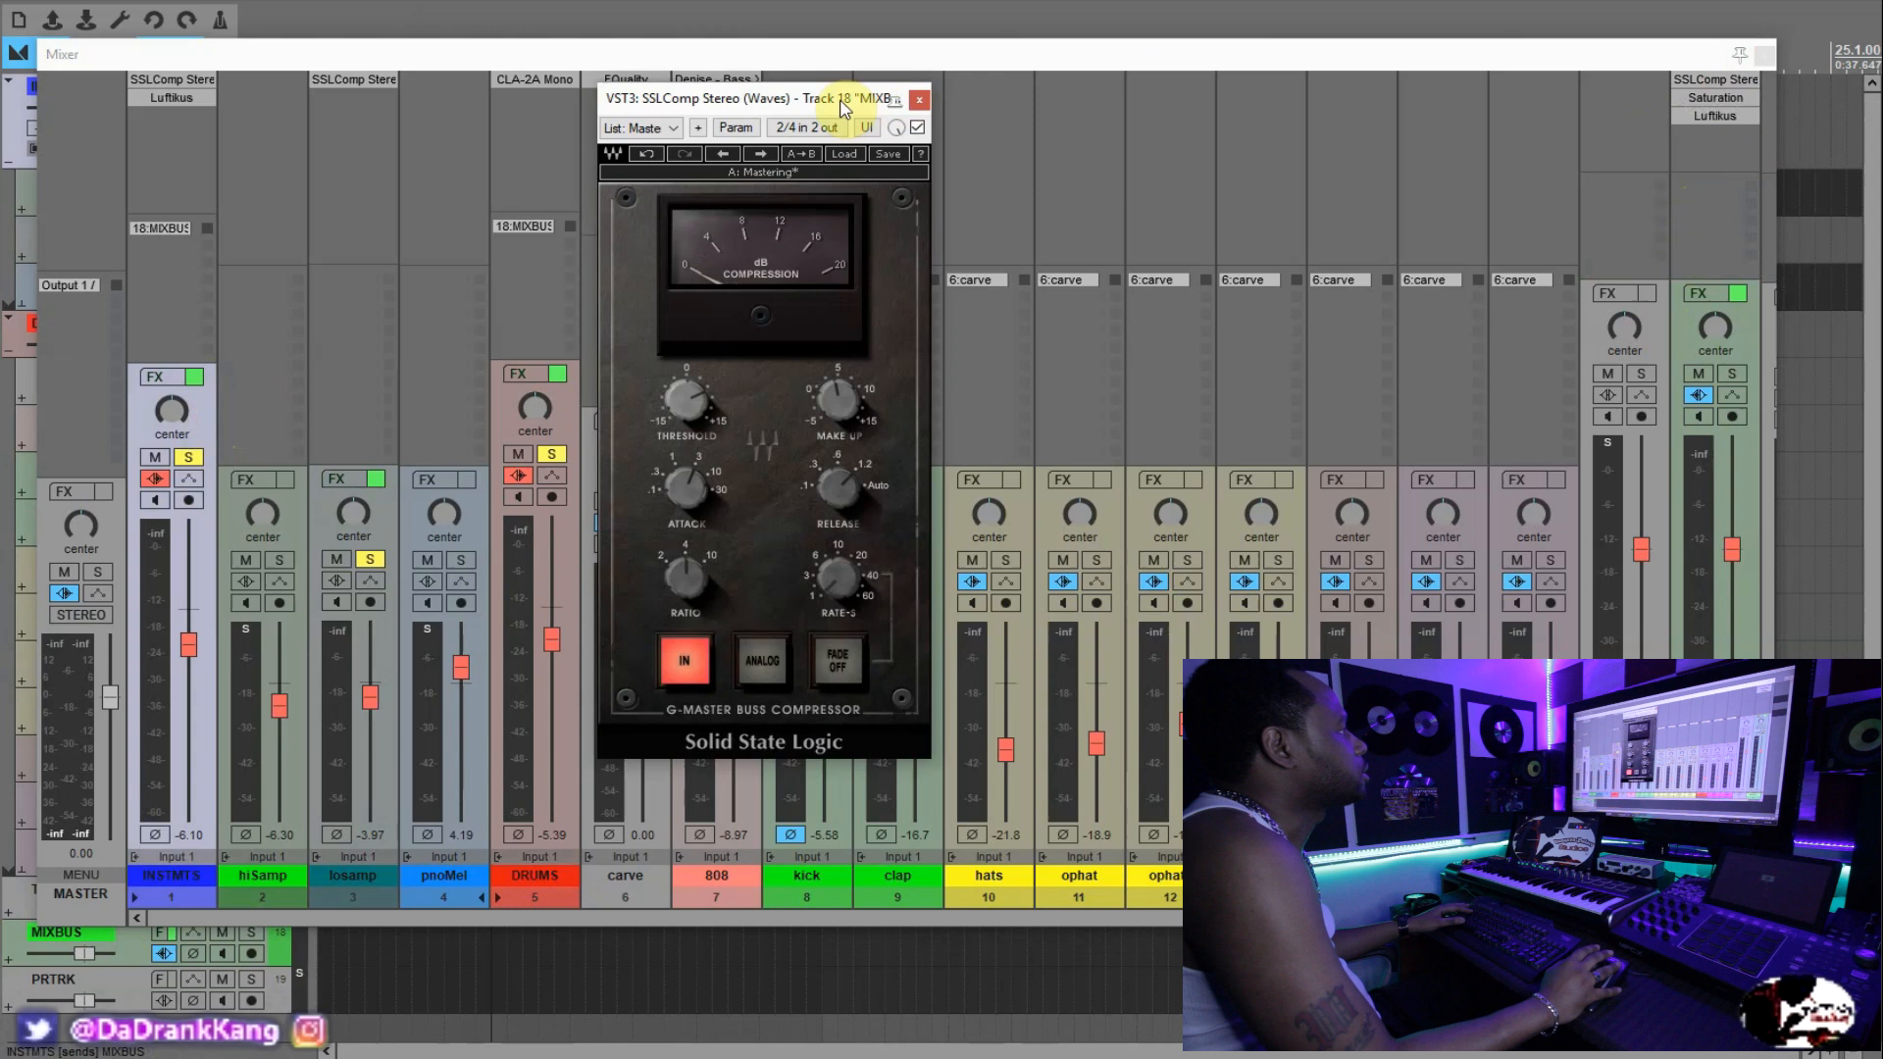
{"action": "left_click_drag", "start_coordinate": [841, 108], "coordinate": [882, 92]}
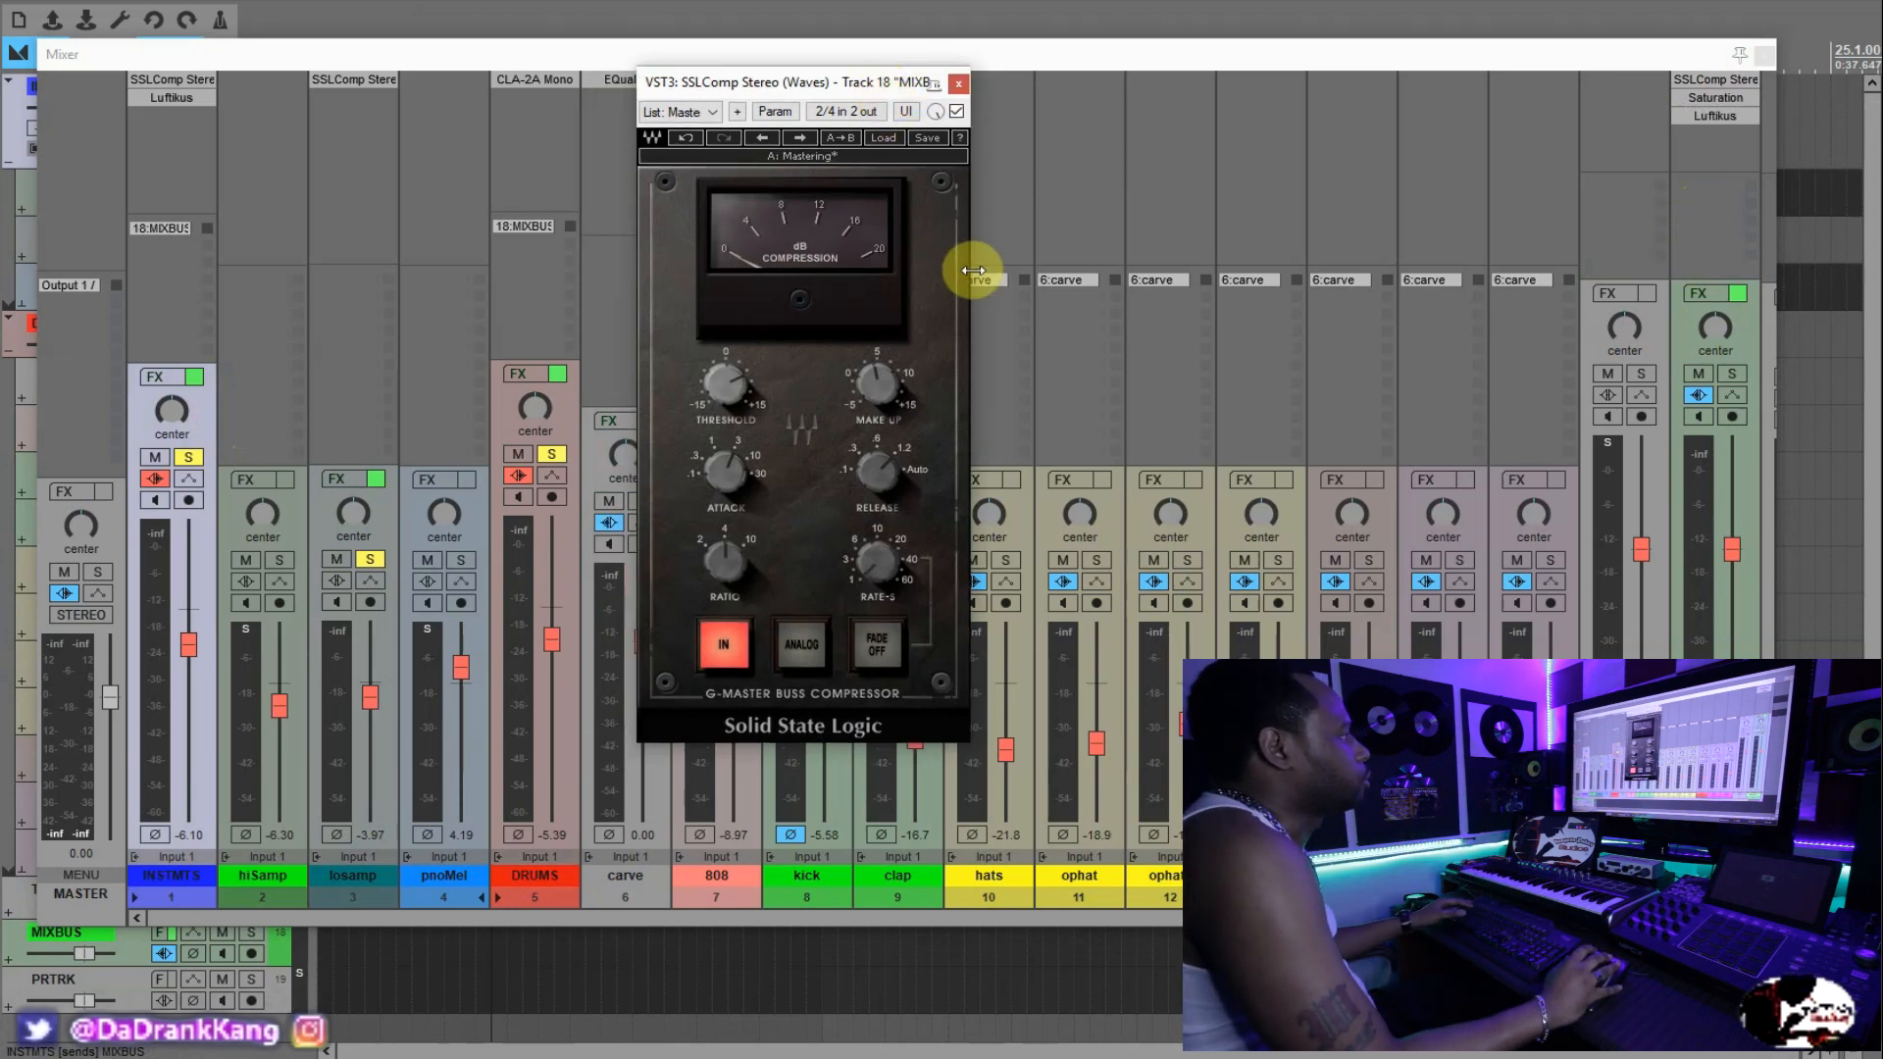
Widen the MIXBUS compressor window, review its preset list with Mastering kept selected, and restore the window's width.
{"action": "left_click_drag", "start_coordinate": [973, 269], "coordinate": [1012, 262]}
{"action": "left_click", "coordinate": [630, 163]}
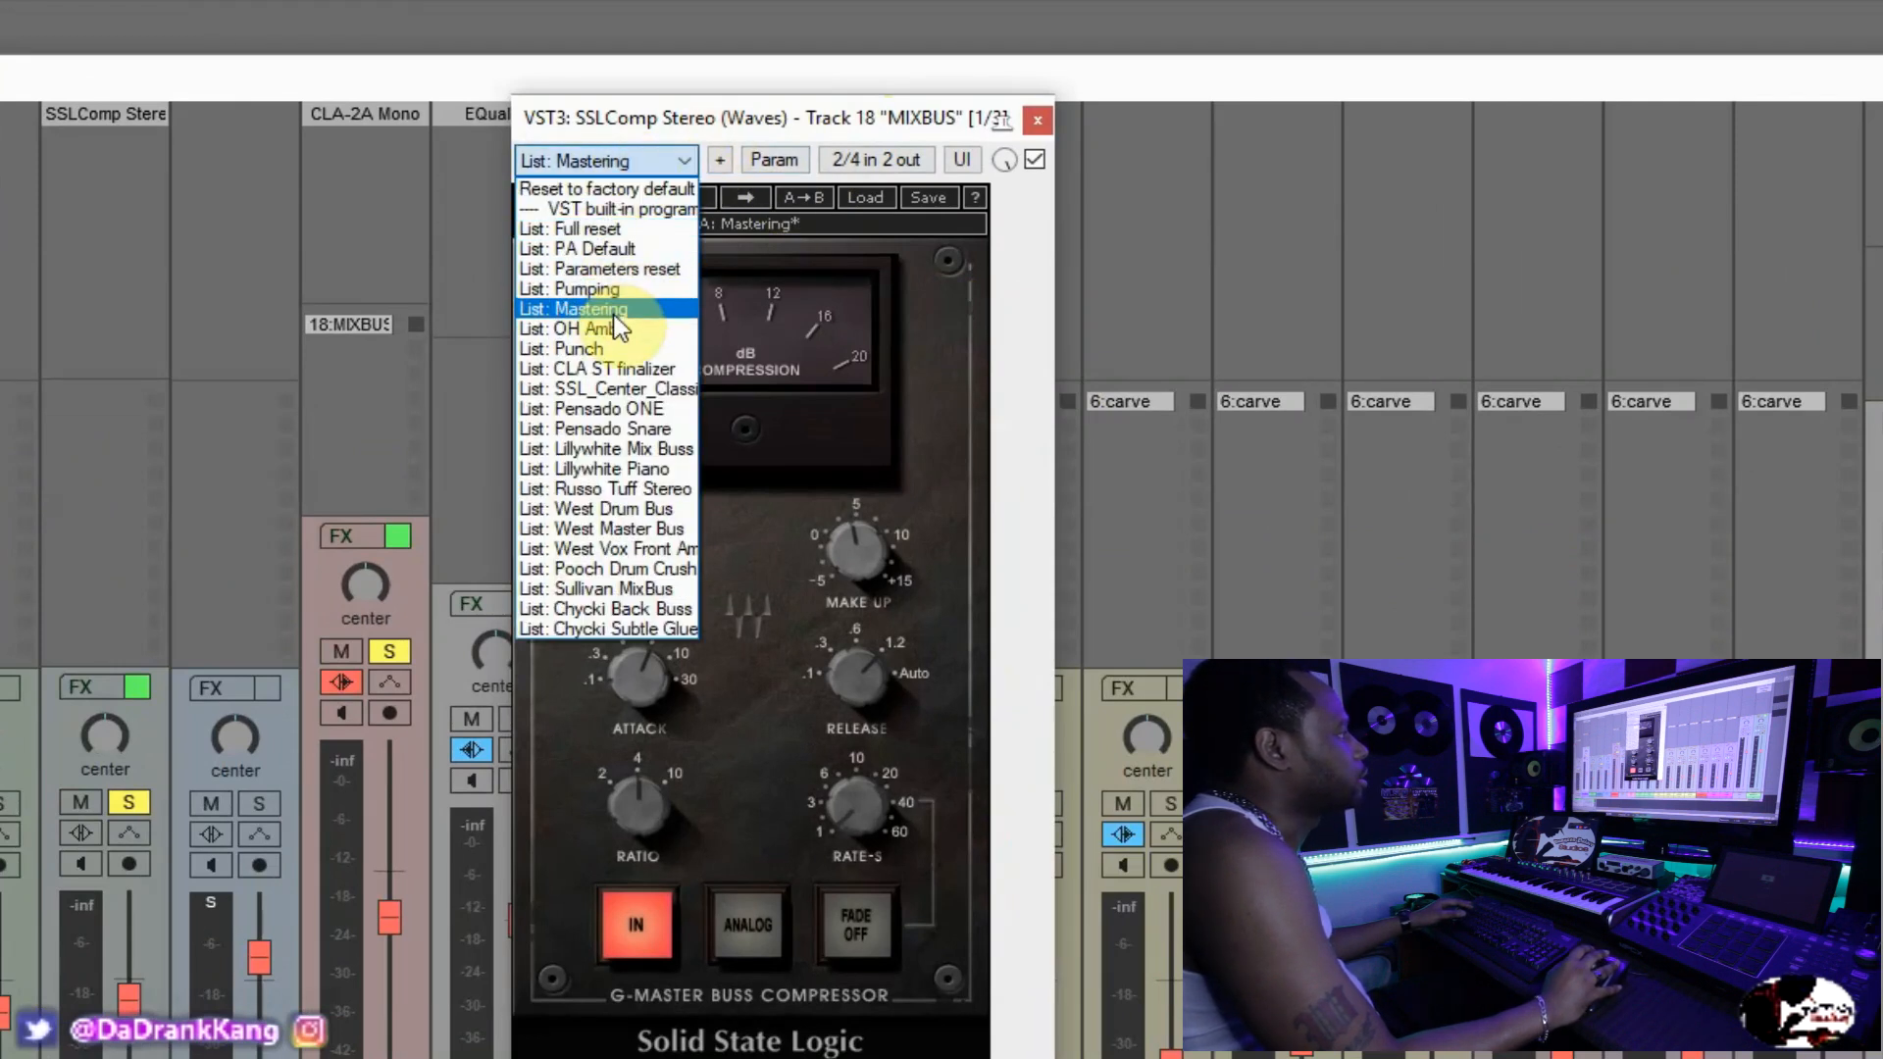
{"action": "left_click", "coordinate": [709, 110]}
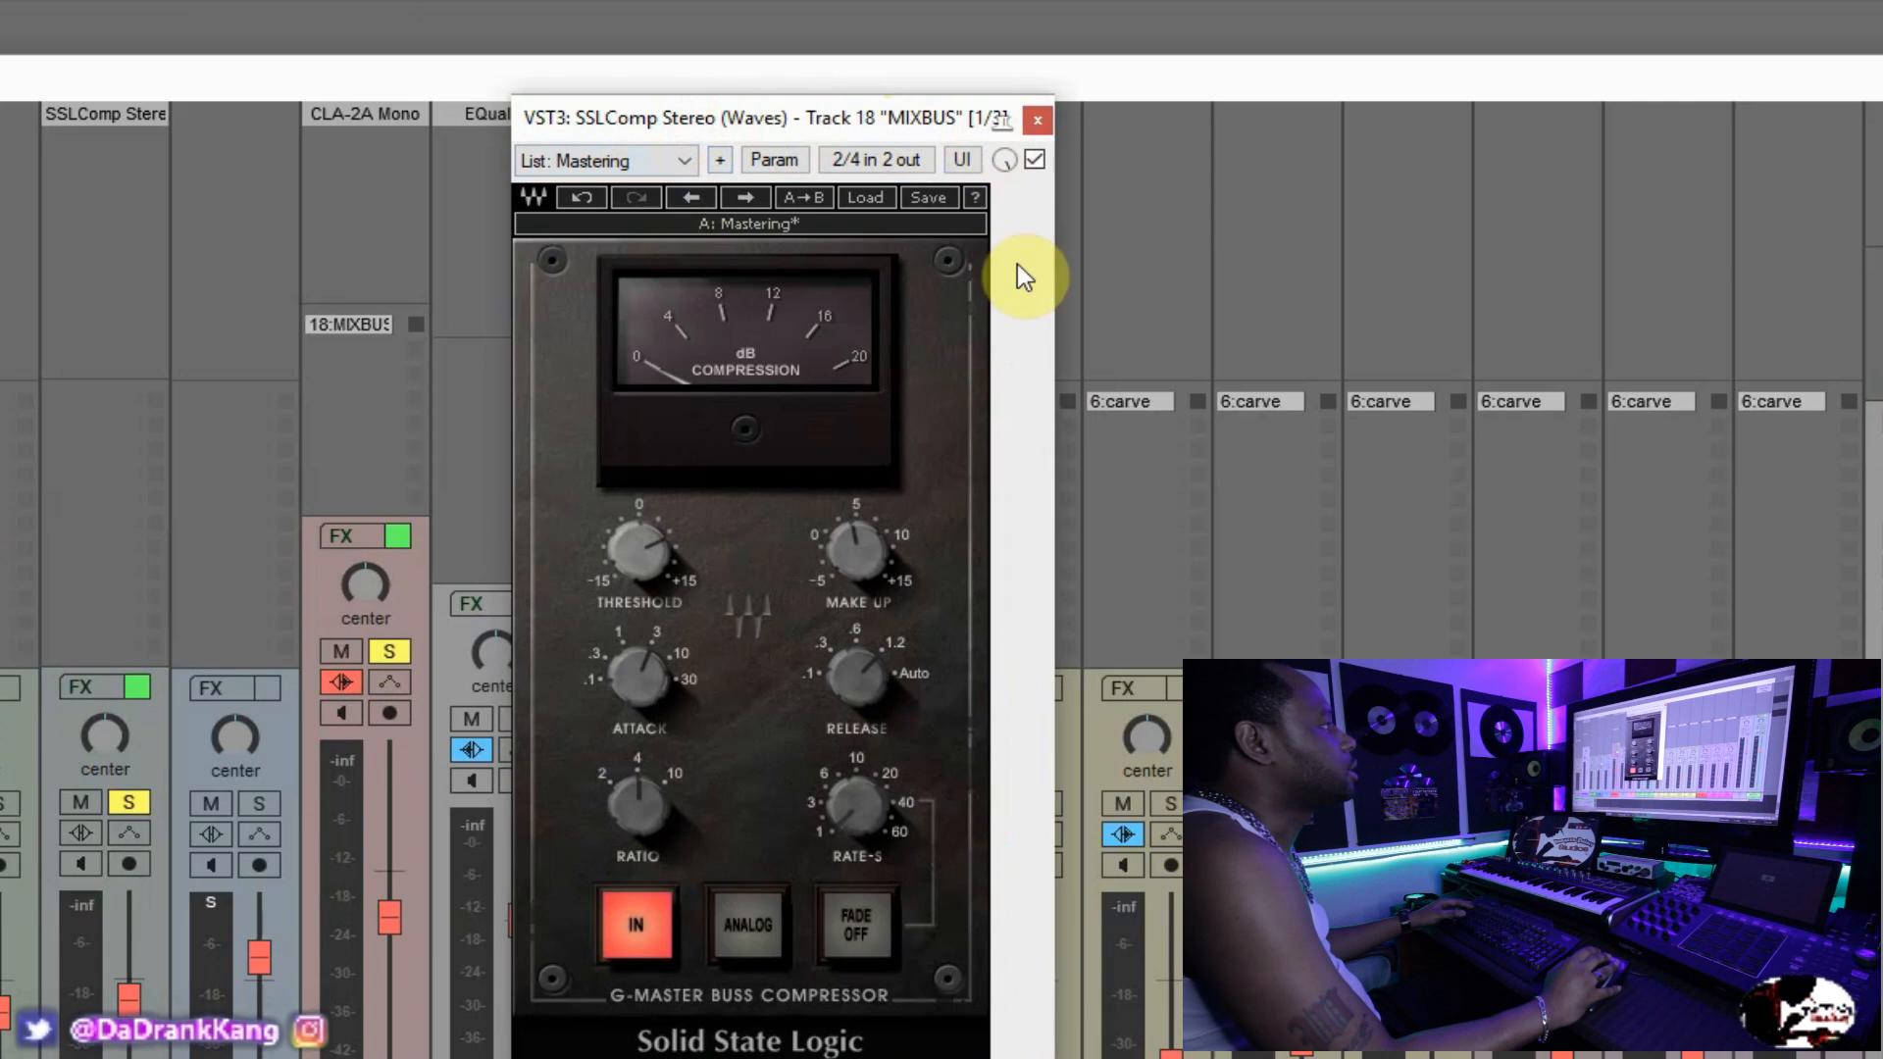
{"action": "left_click_drag", "start_coordinate": [1046, 307], "coordinate": [991, 333]}
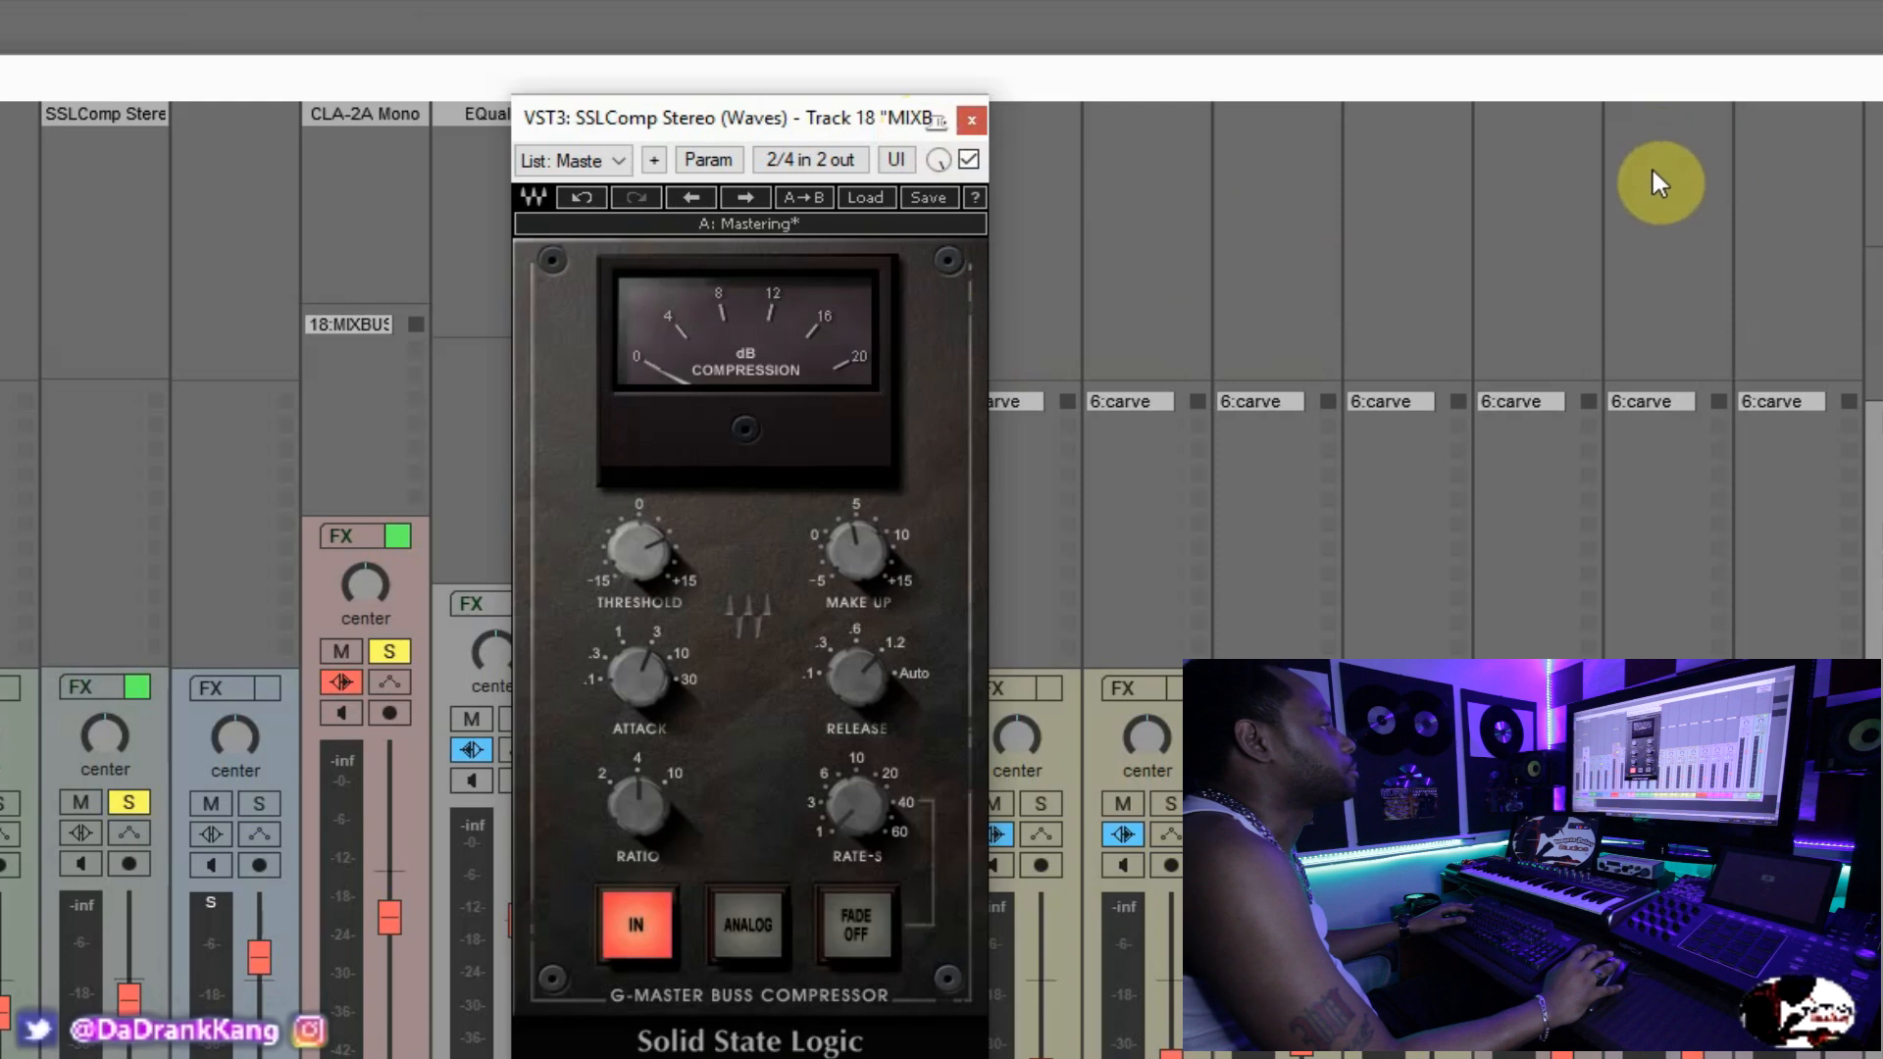
Play the beat briefly through the MIXBUS compressor, and open the Saturation effect on MIXBUS with its window placed beside the compressor.
{"action": "key", "text": "space"}
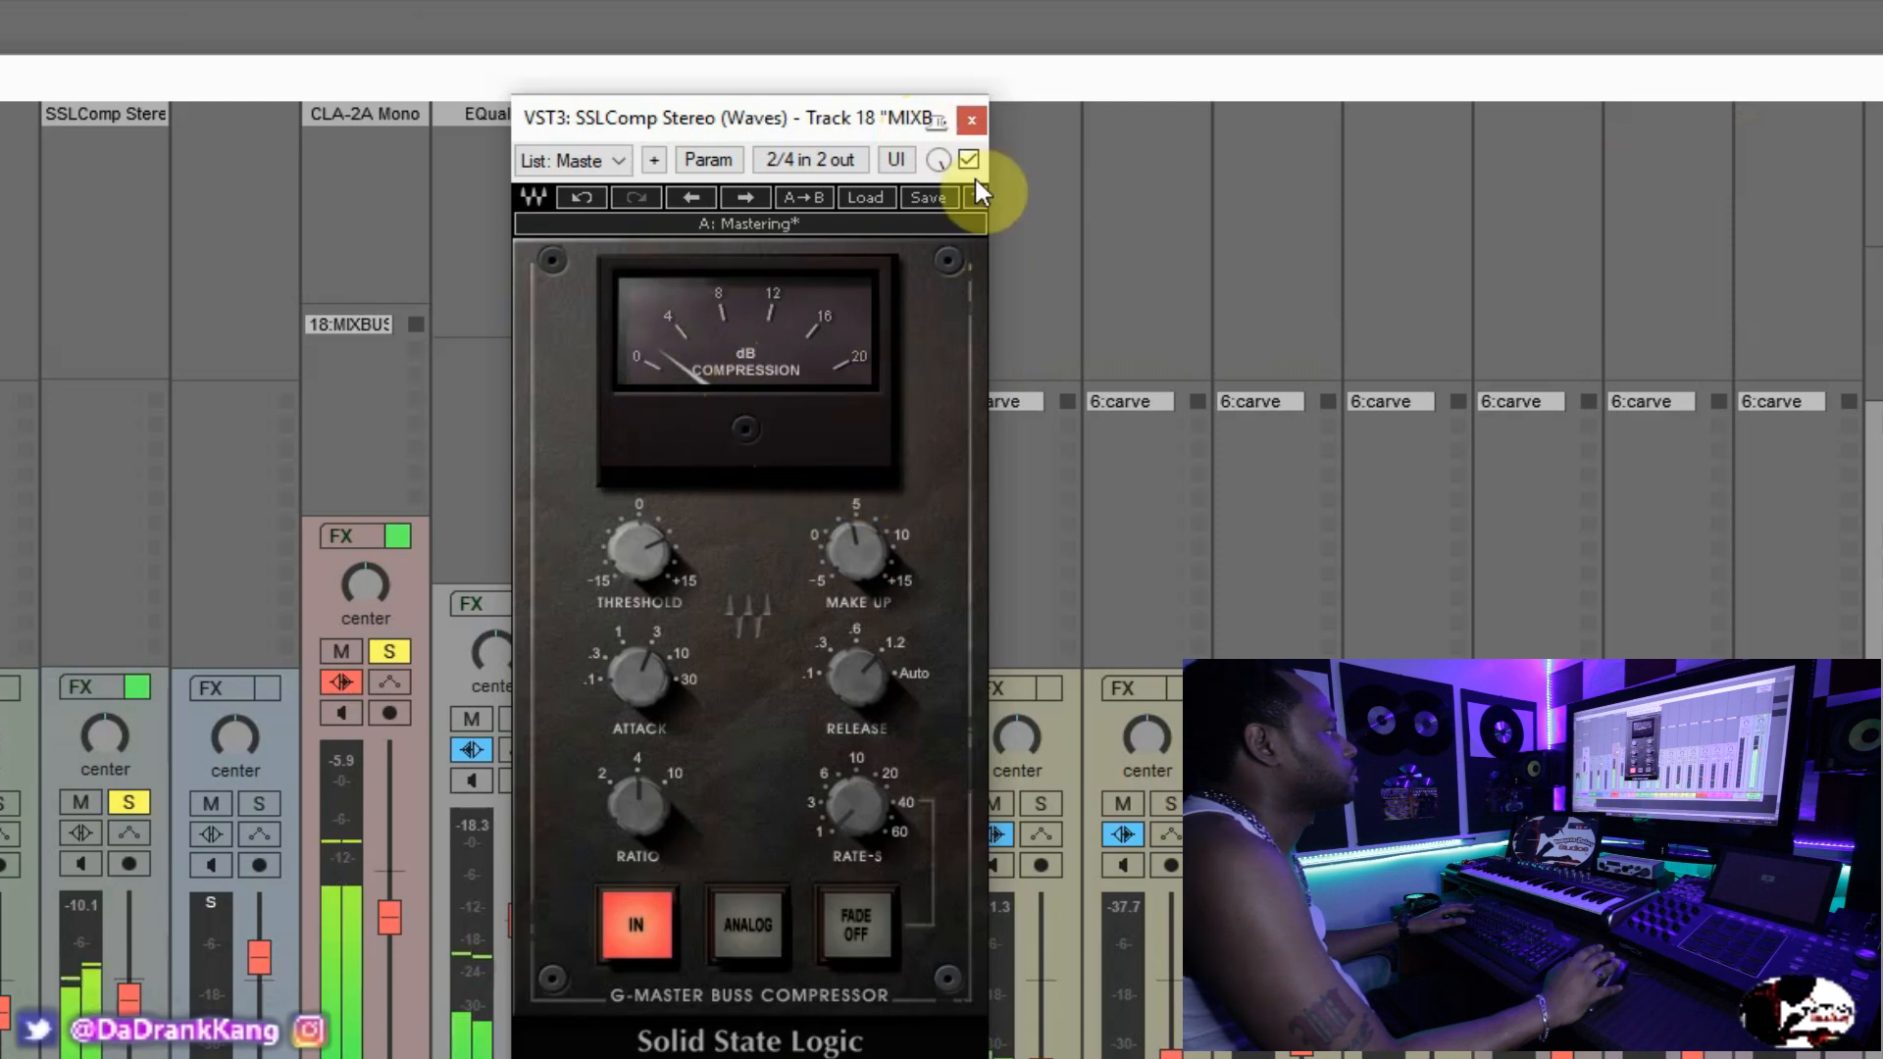
{"action": "left_click", "coordinate": [975, 121]}
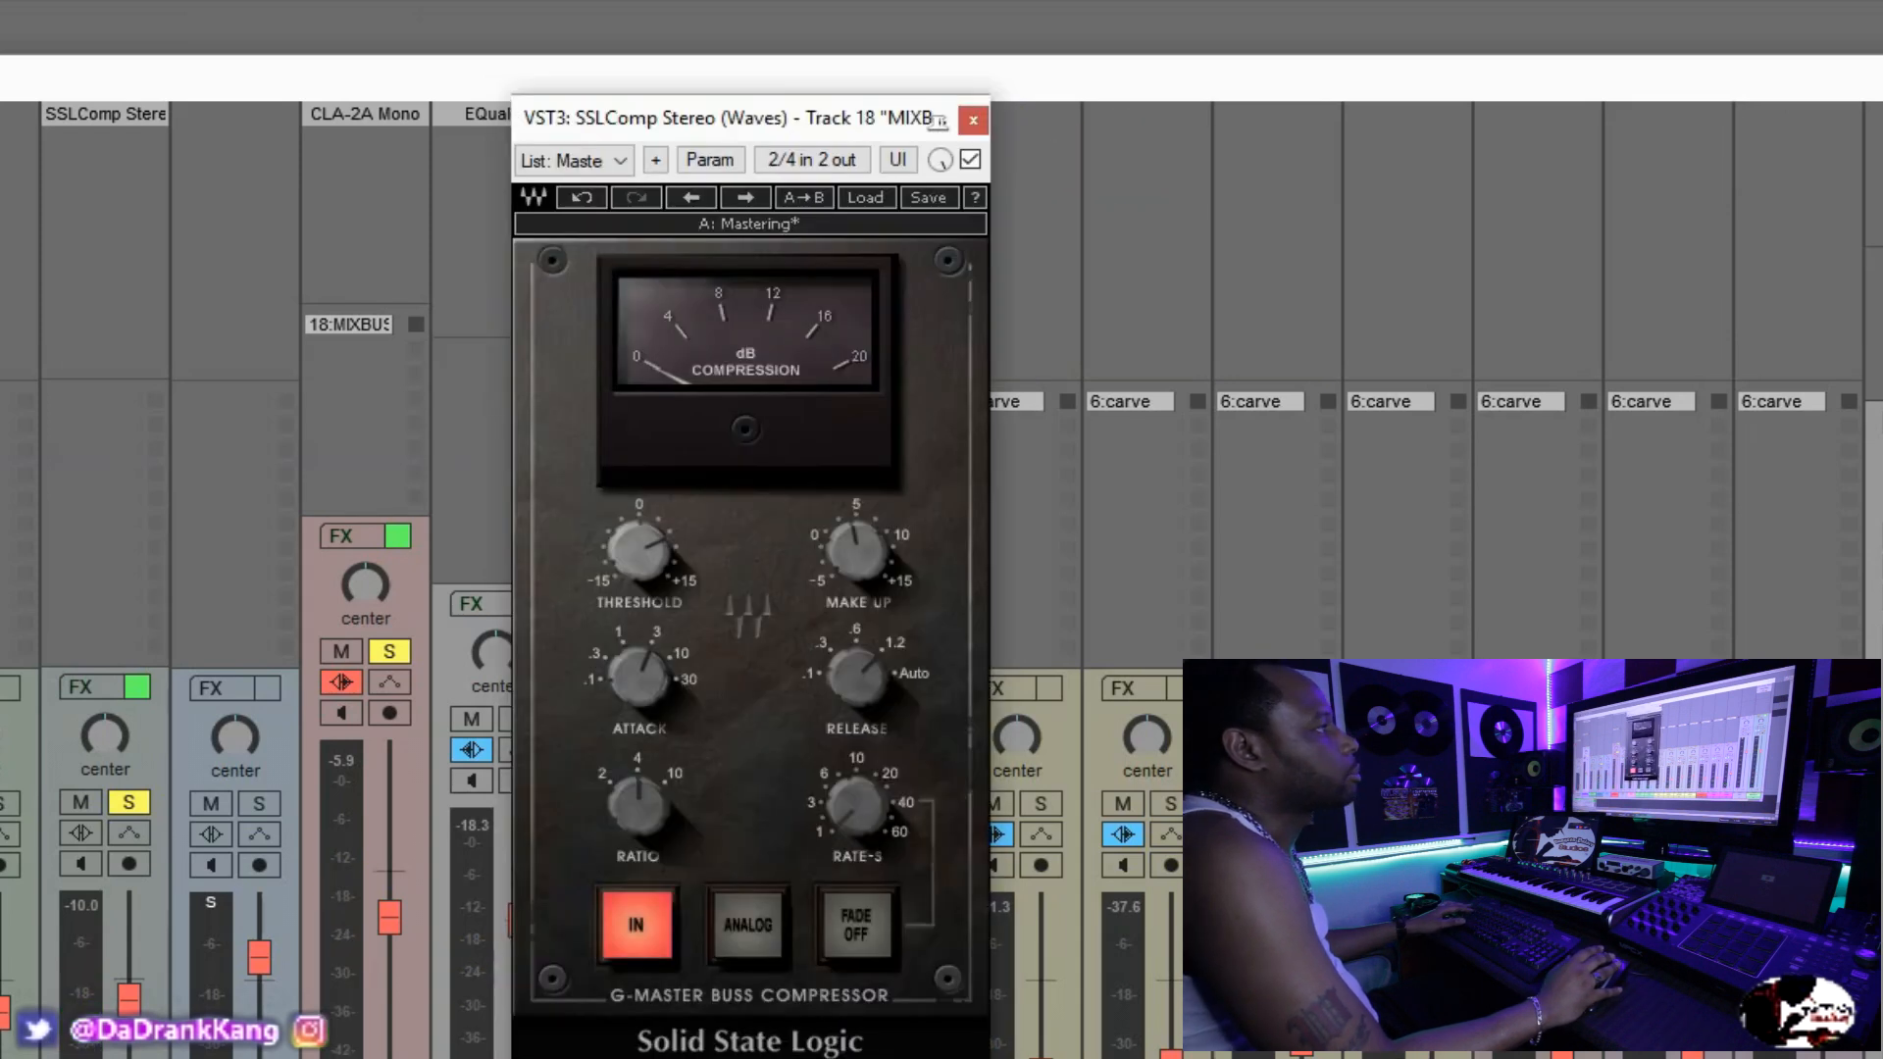
{"action": "left_click_drag", "start_coordinate": [1055, 153], "coordinate": [1492, 185]}
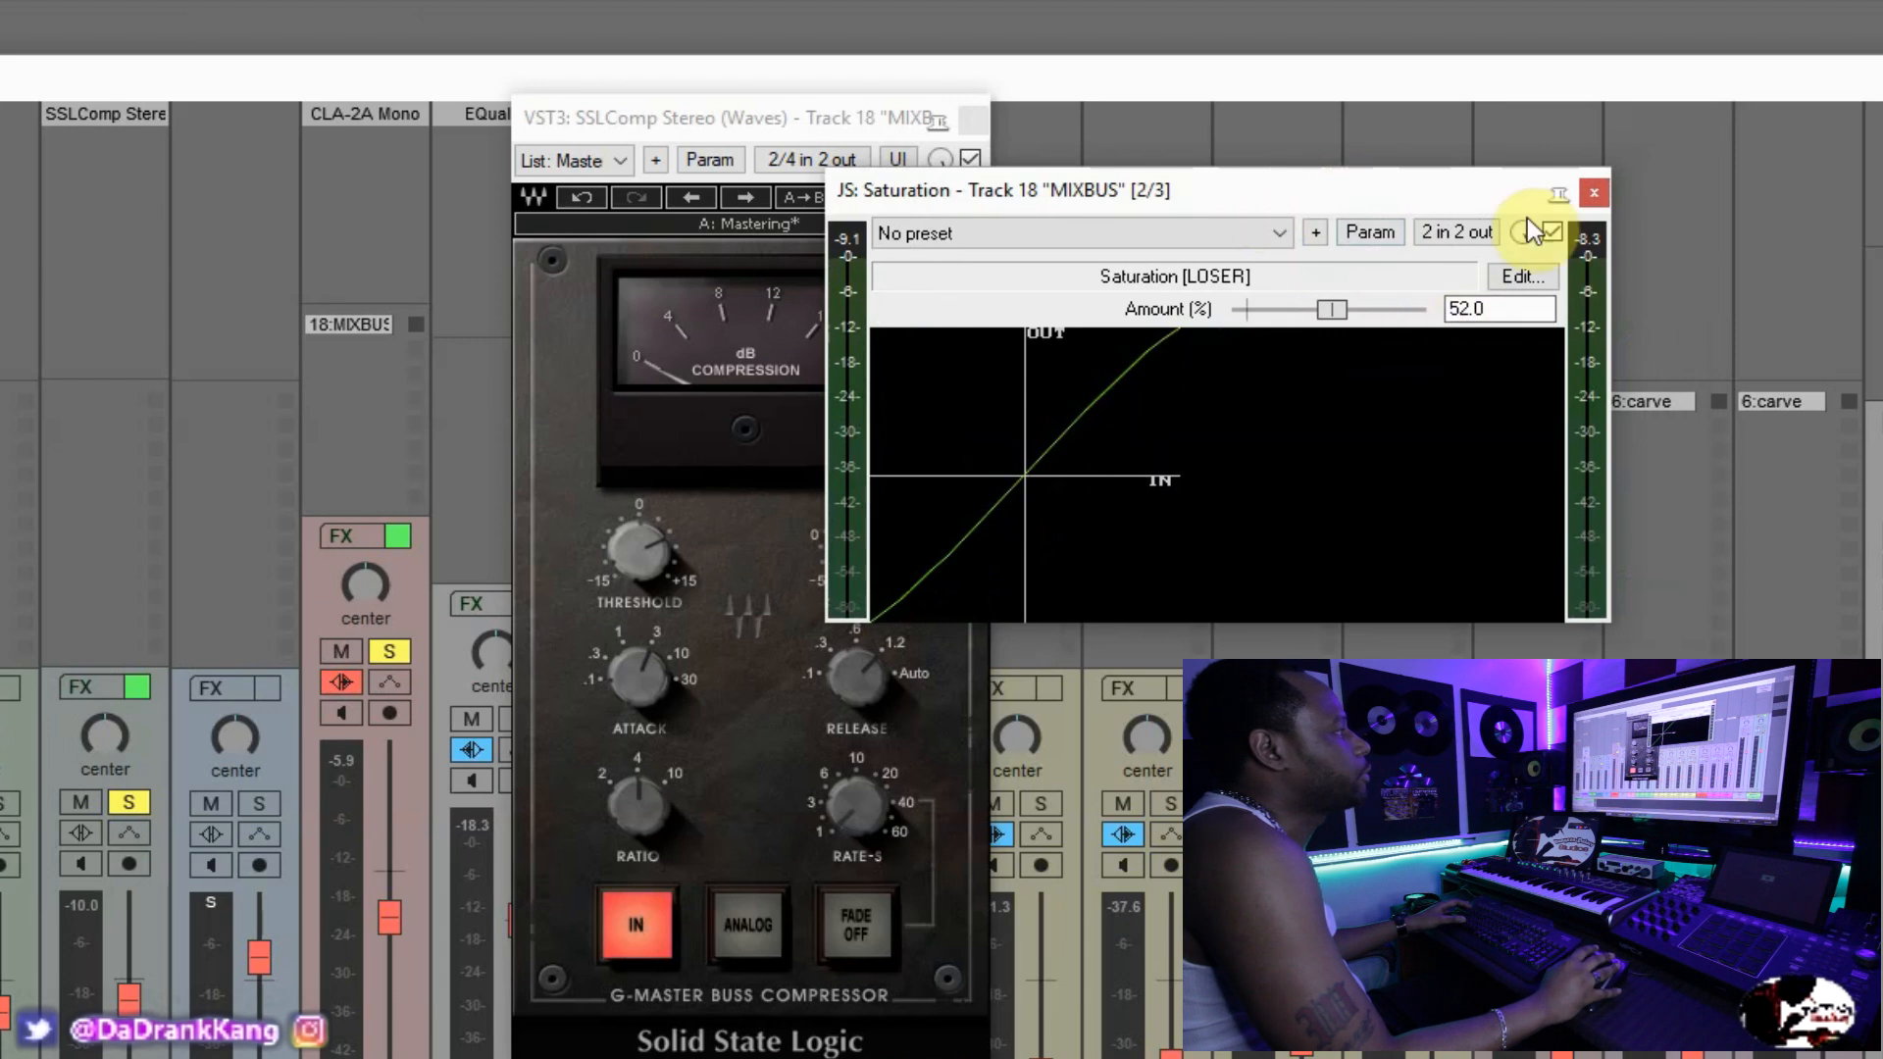
{"action": "left_click_drag", "start_coordinate": [1412, 198], "coordinate": [1409, 245]}
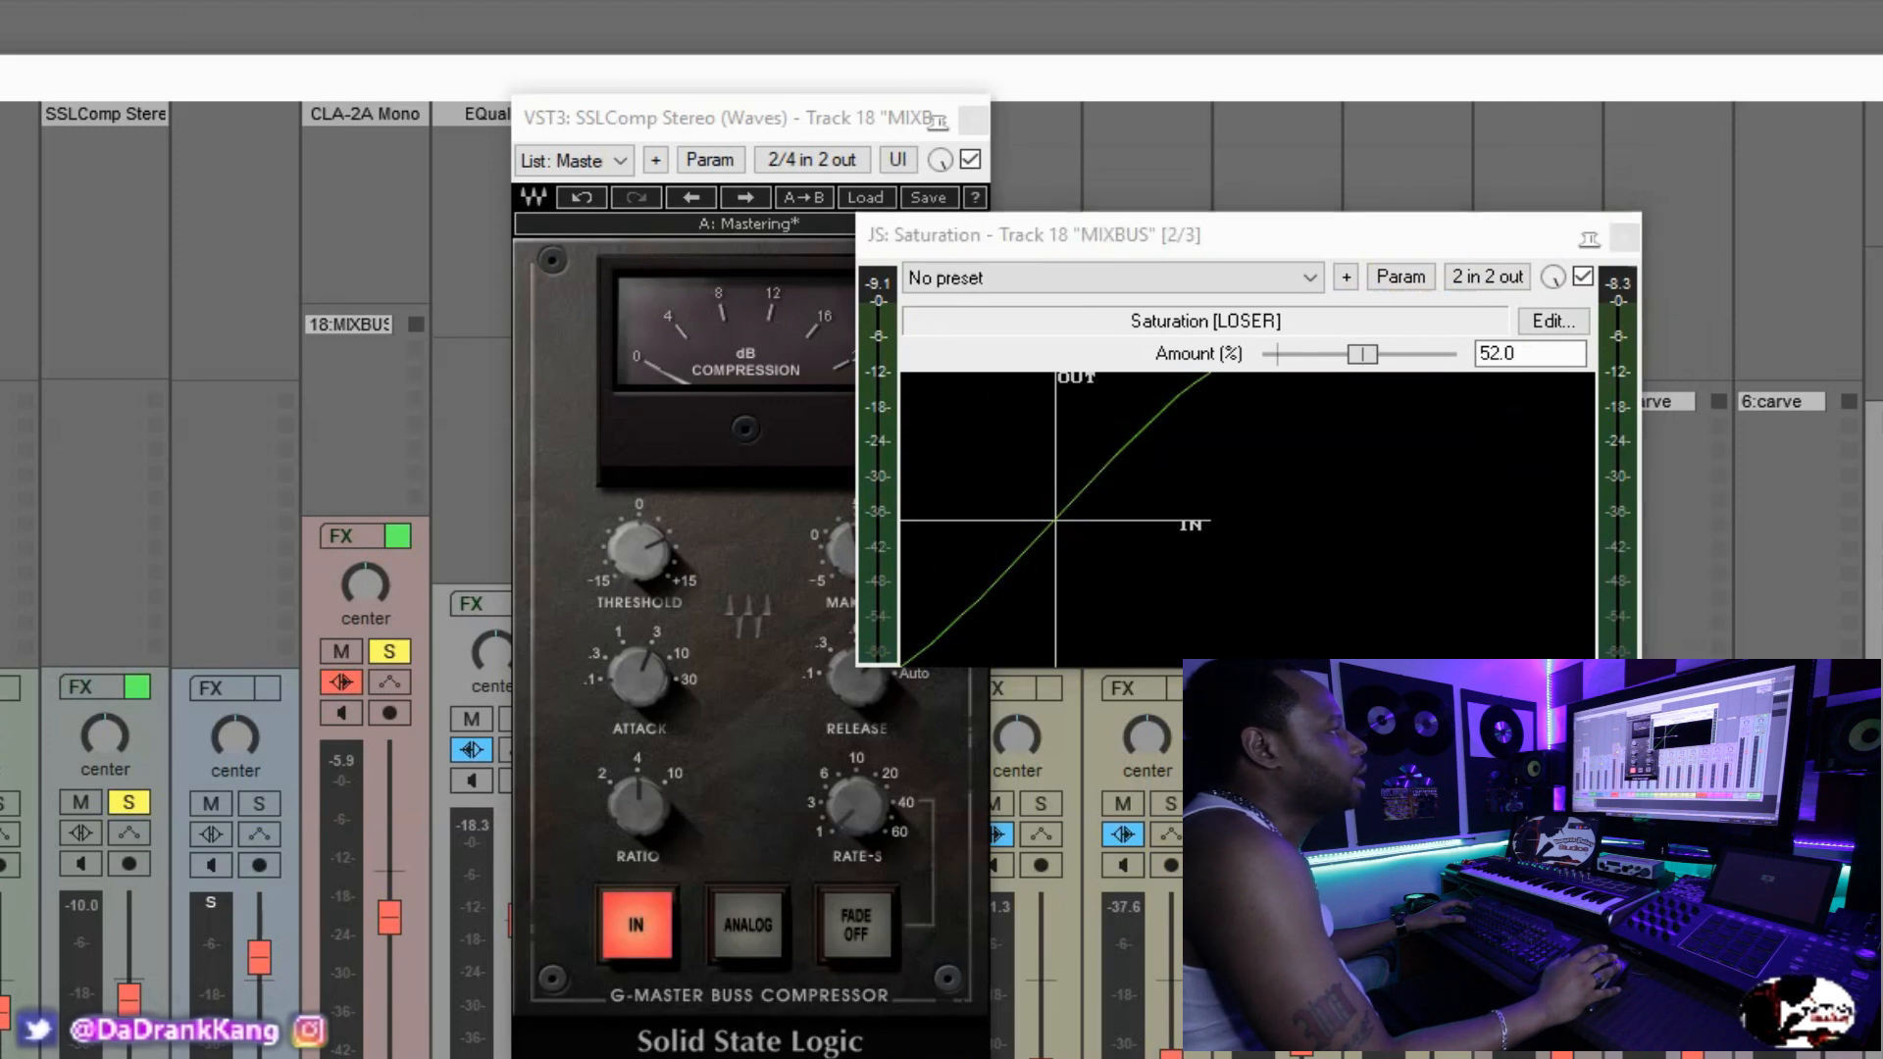
Open the Luftikus EQ on MIXBUS, review its band settings, and move its window clear of the compressor's title and the Saturation controls.
{"action": "left_click_drag", "start_coordinate": [469, 260], "coordinate": [453, 167]}
{"action": "left_click", "coordinate": [1512, 168]}
{"action": "left_click_drag", "start_coordinate": [1248, 182], "coordinate": [1204, 253]}
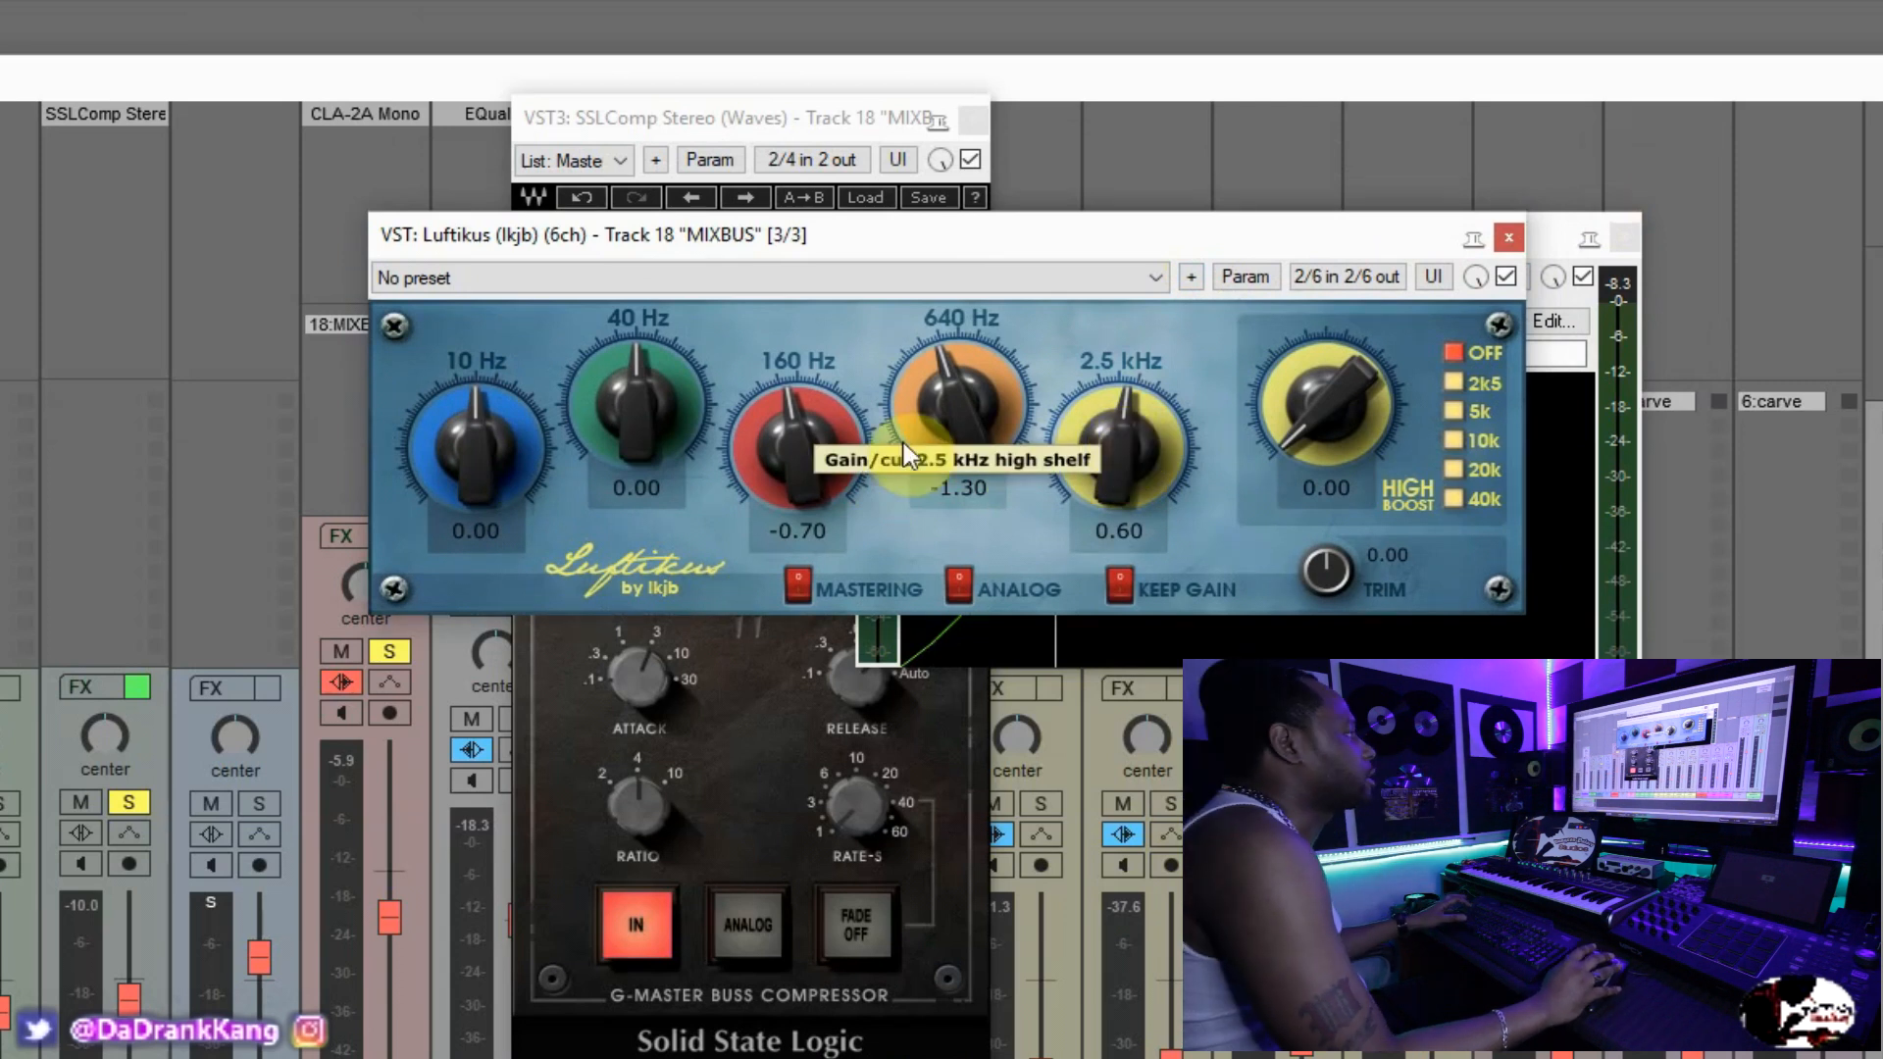
{"action": "left_click", "coordinate": [990, 242]}
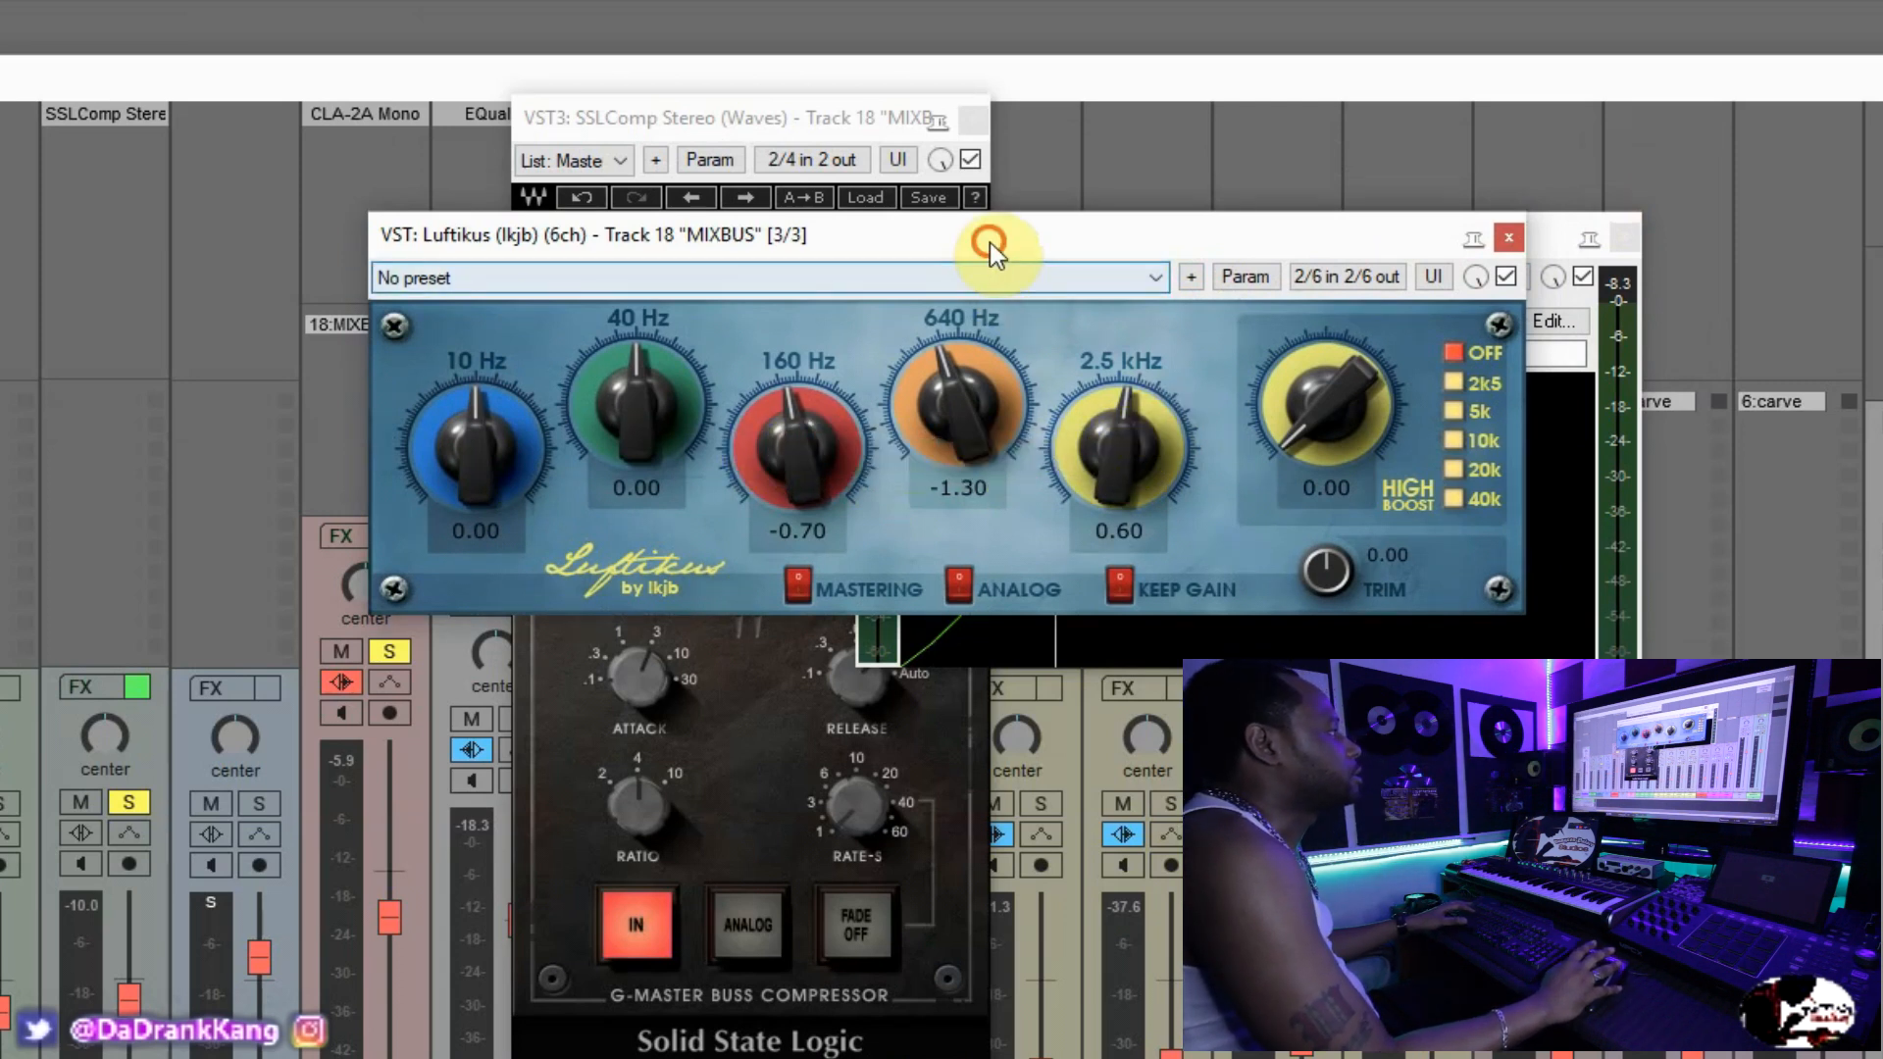
{"action": "left_click_drag", "start_coordinate": [989, 242], "coordinate": [836, 334]}
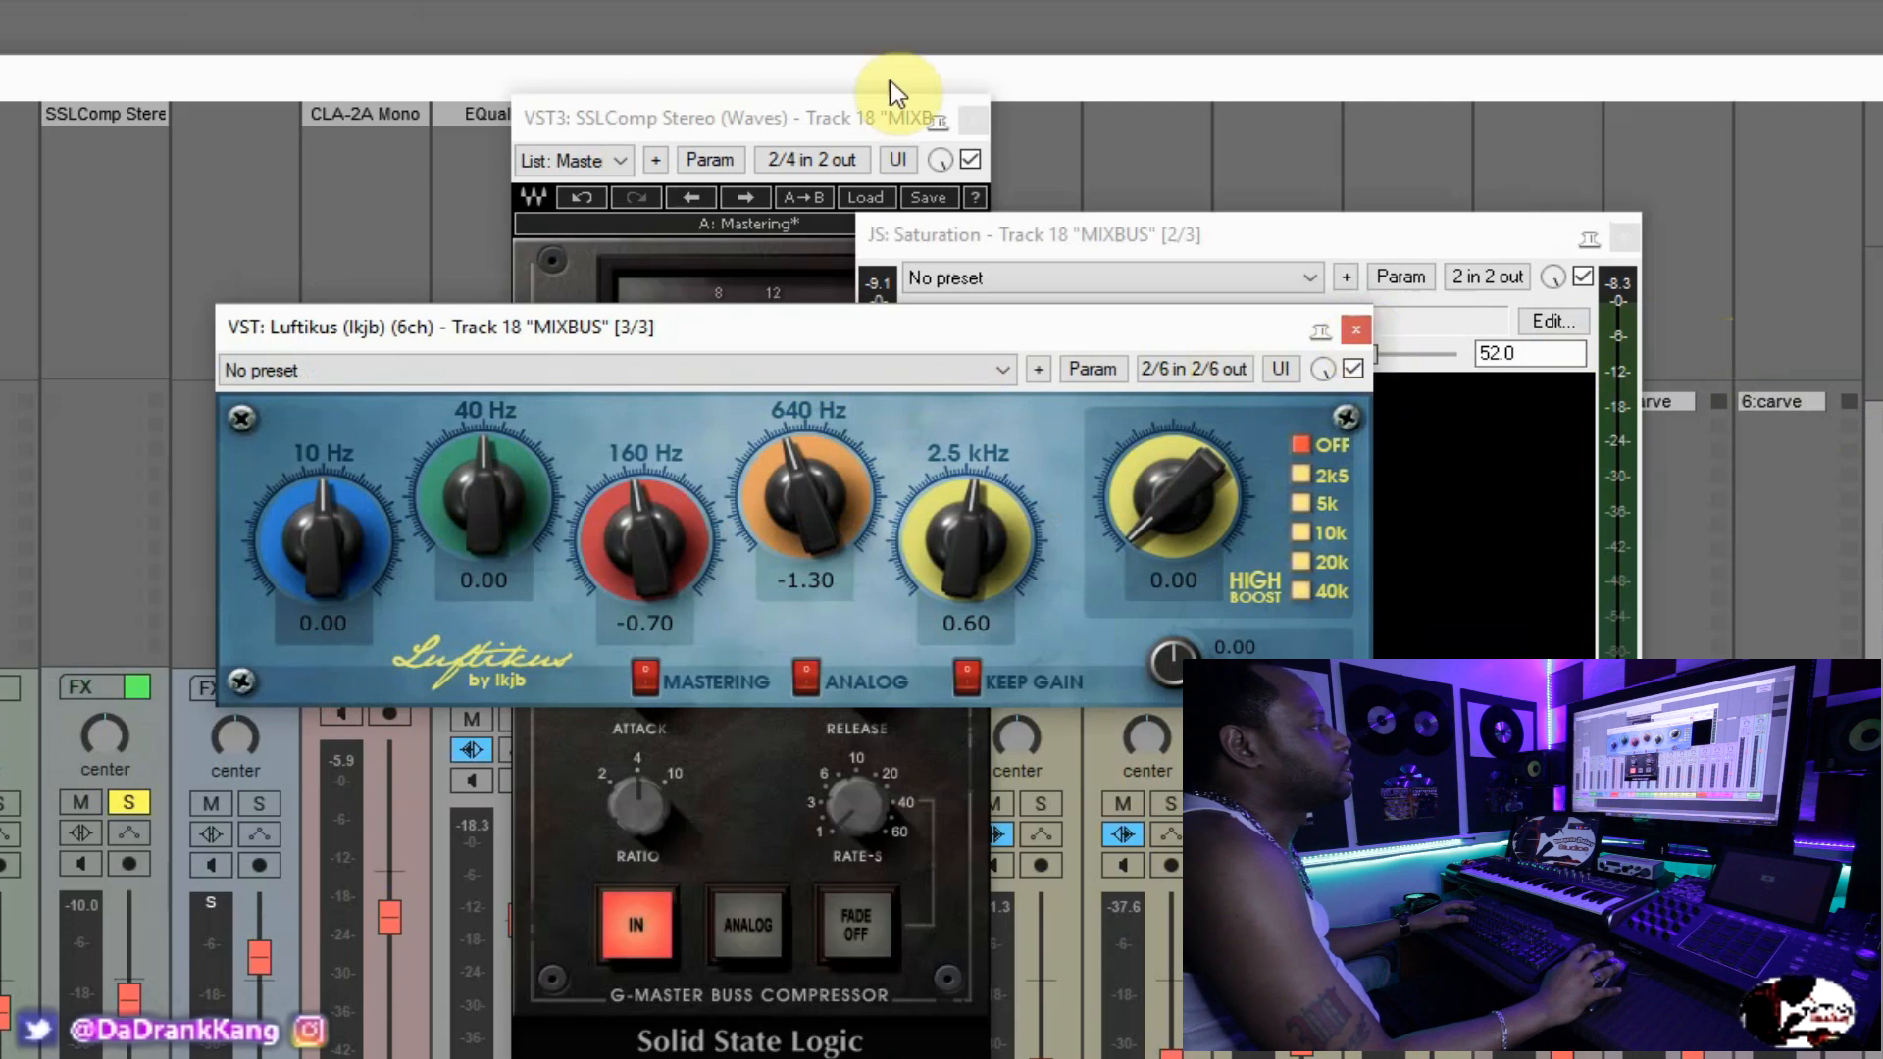
Bring the MIXBUS SSLComp, Saturation and Luftikus windows to the front in turn to show the order of the effect chain.
{"action": "left_click", "coordinate": [862, 135]}
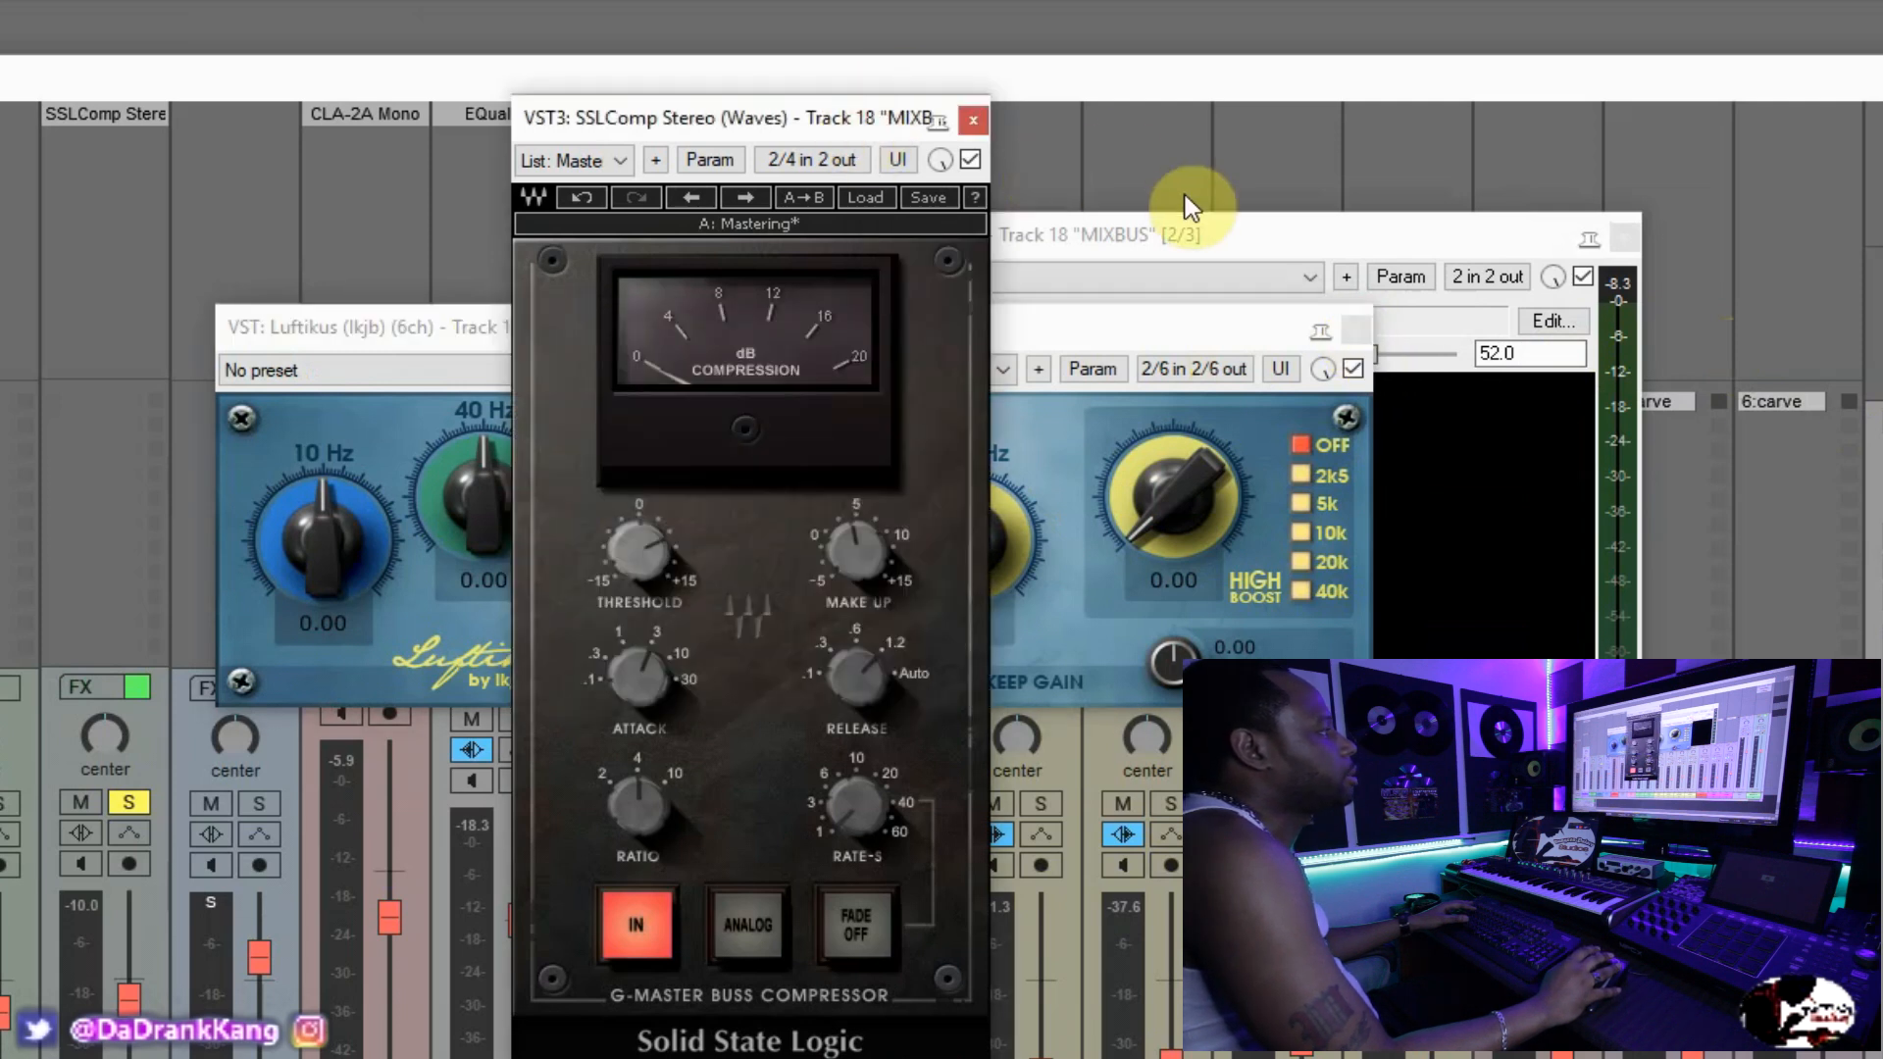
{"action": "left_click", "coordinate": [1244, 243]}
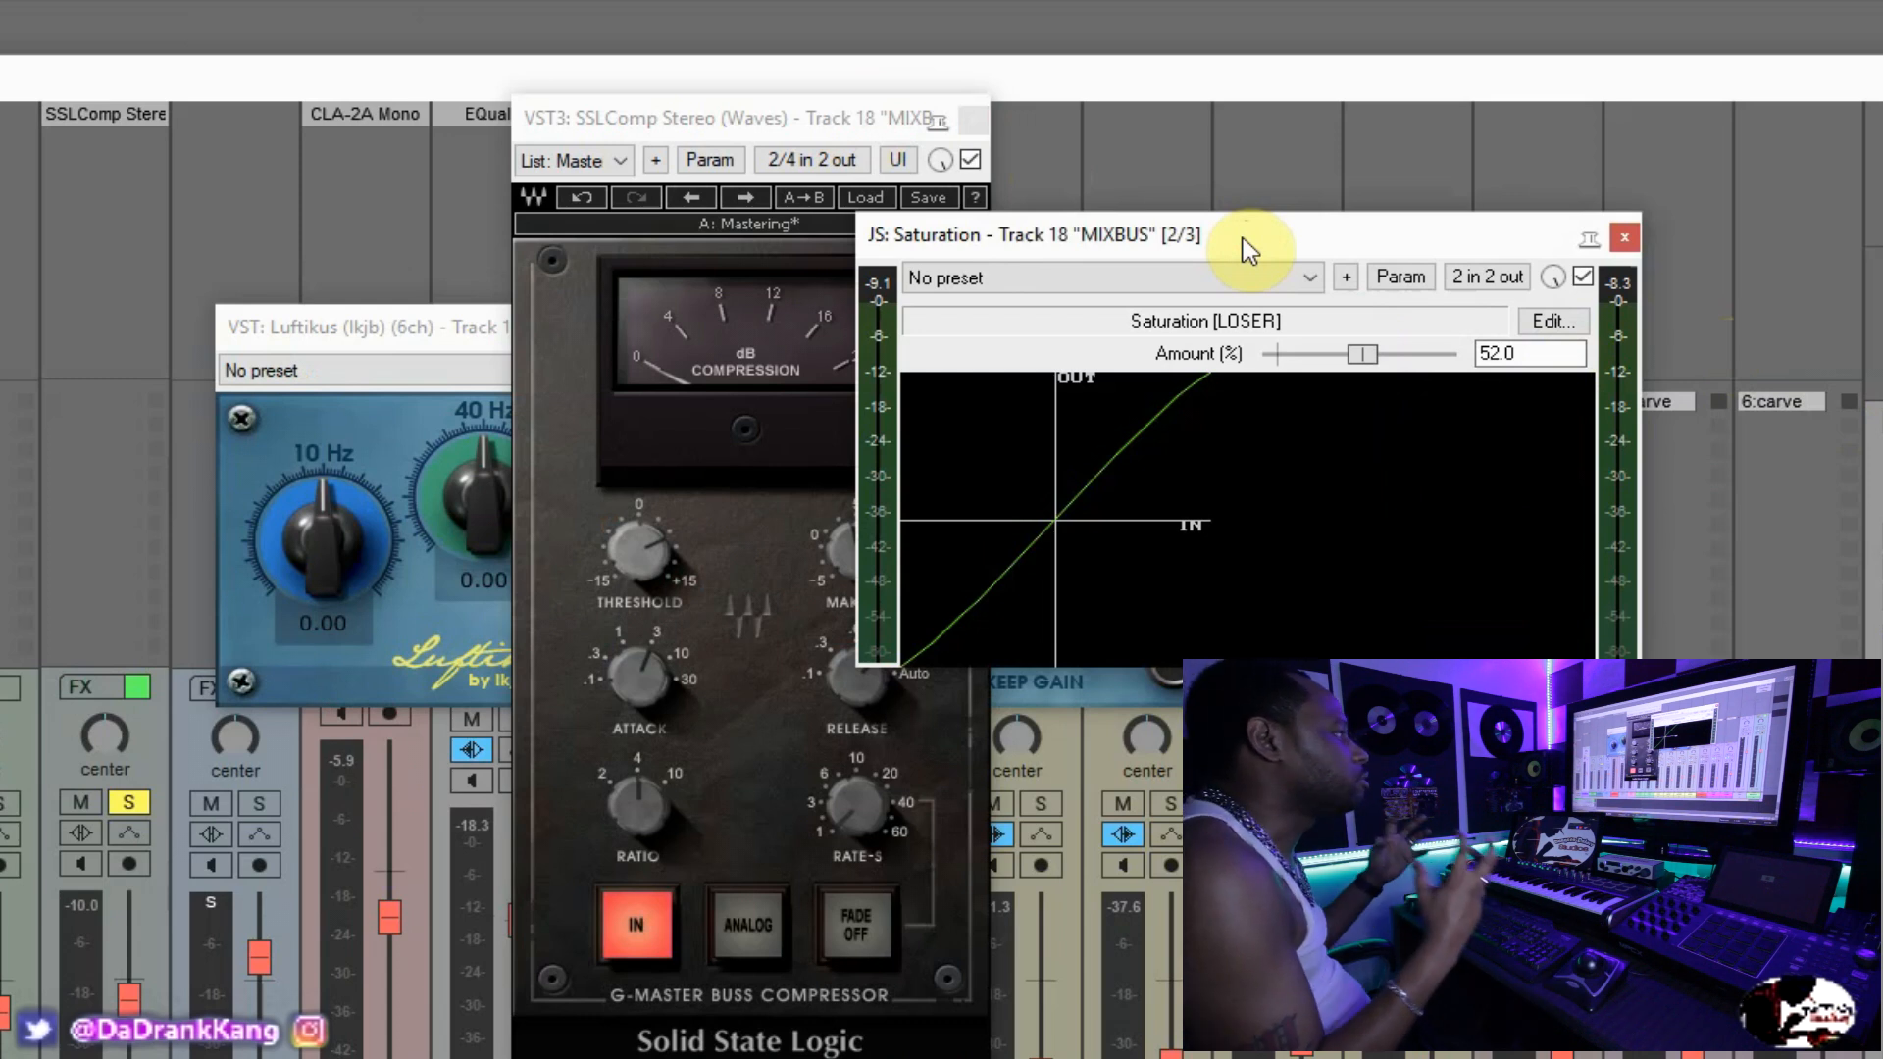
{"action": "left_click", "coordinate": [360, 345]}
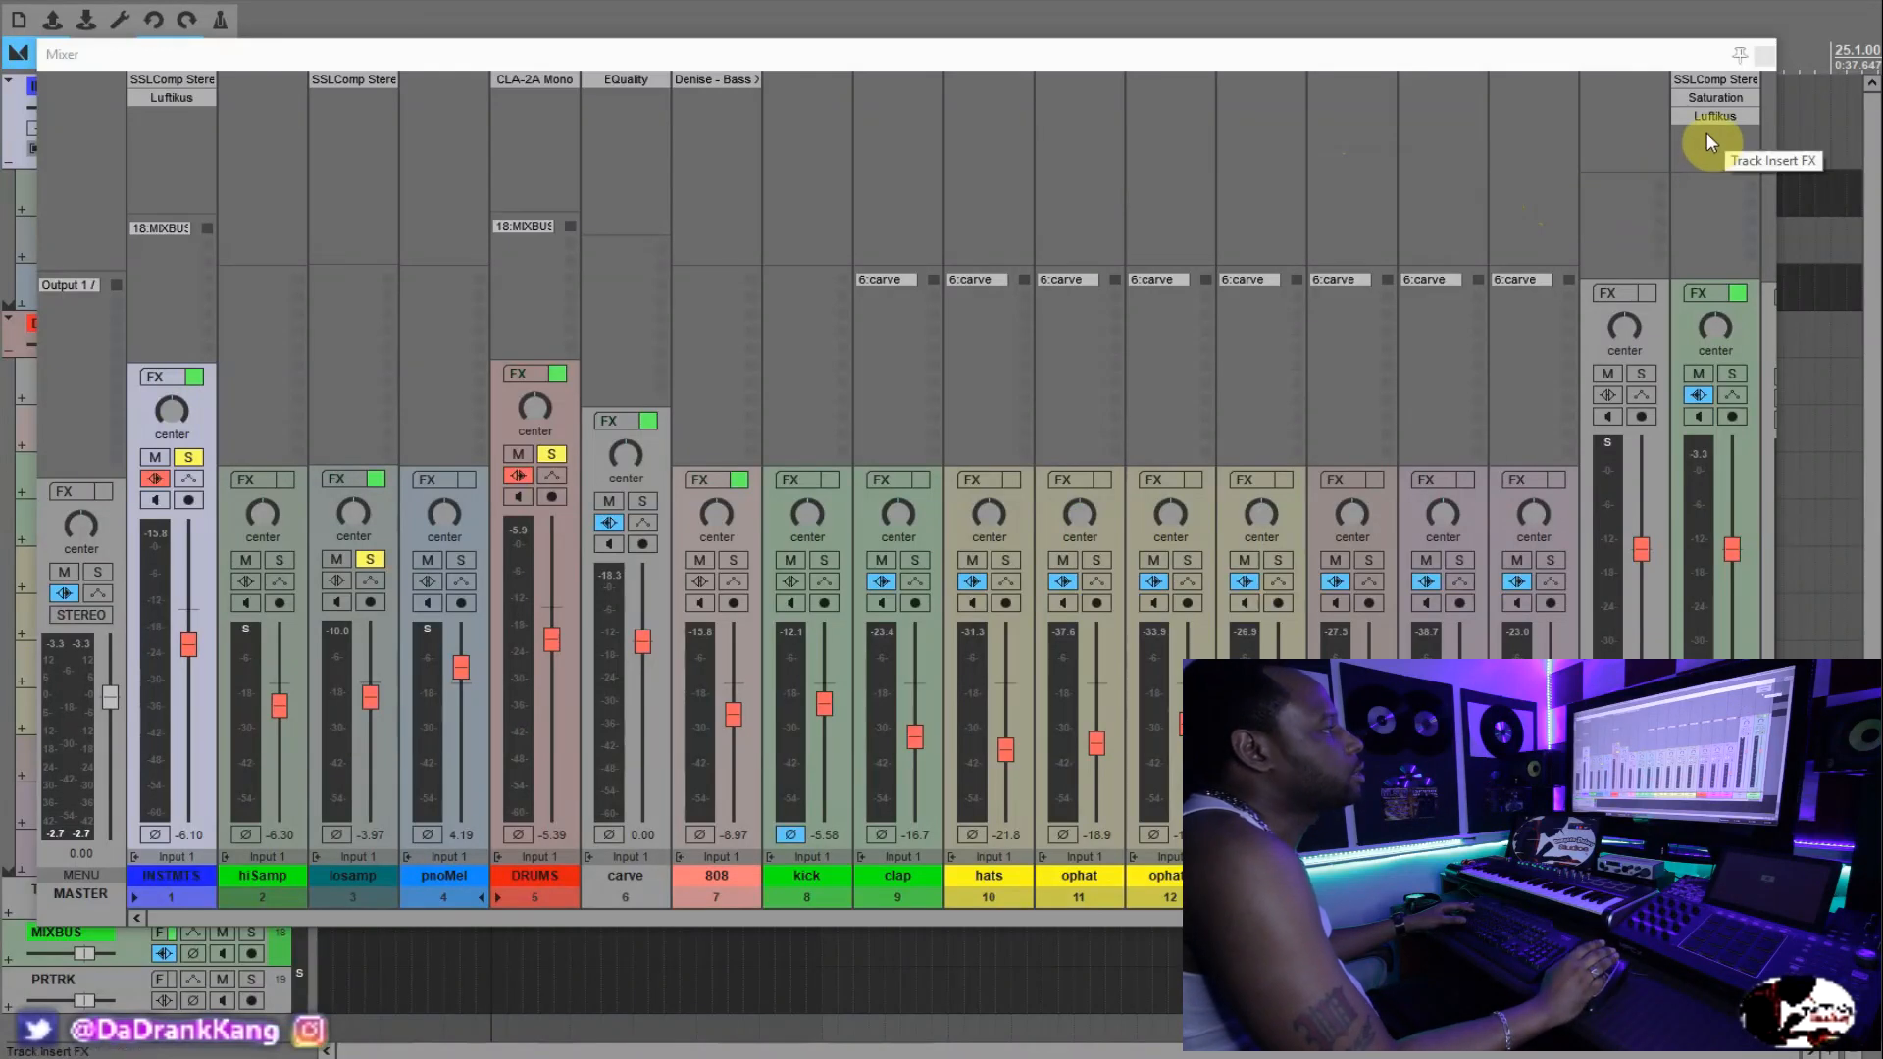
Add the Waves L2 Stereo limiter after Luftikus in the MIXBUS effect chain, and move its window over the middle of the mixer.
{"action": "right_click", "coordinate": [1706, 132]}
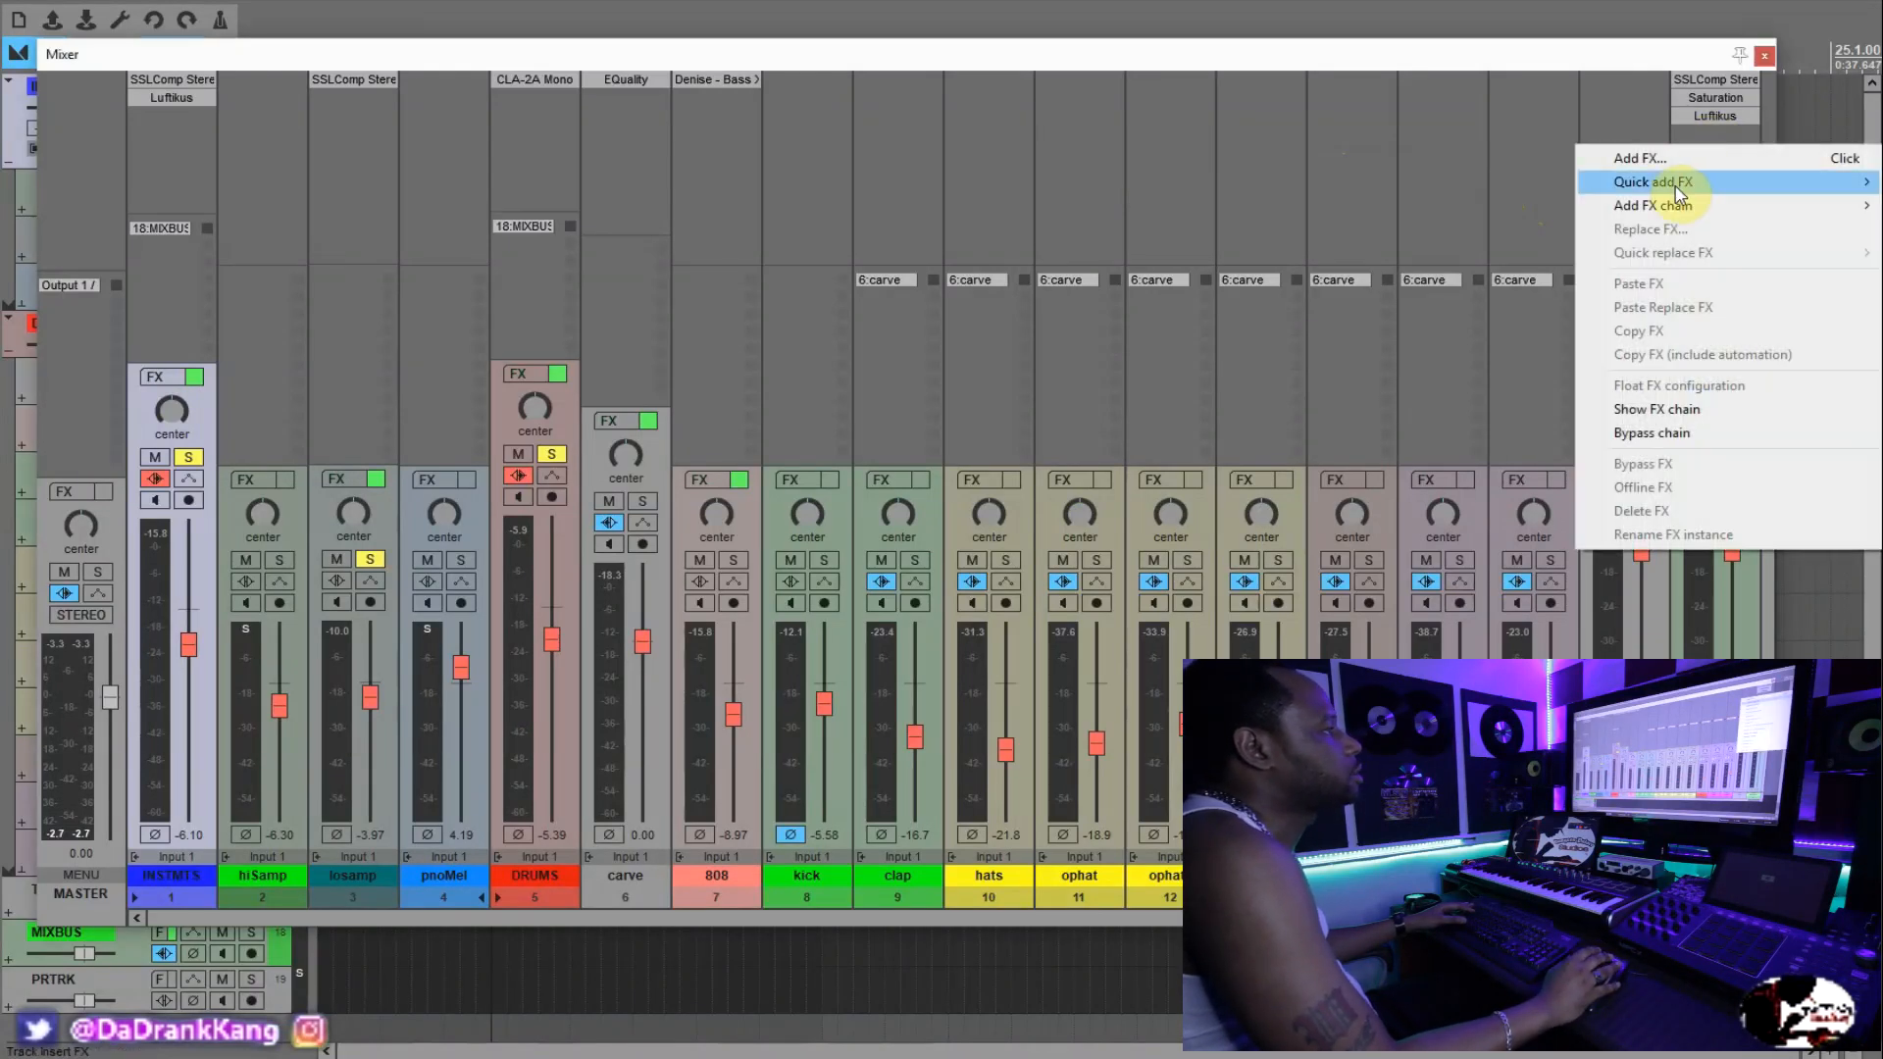
{"action": "mouse_move", "coordinate": [1675, 192]}
{"action": "mouse_move", "coordinate": [1452, 205]}
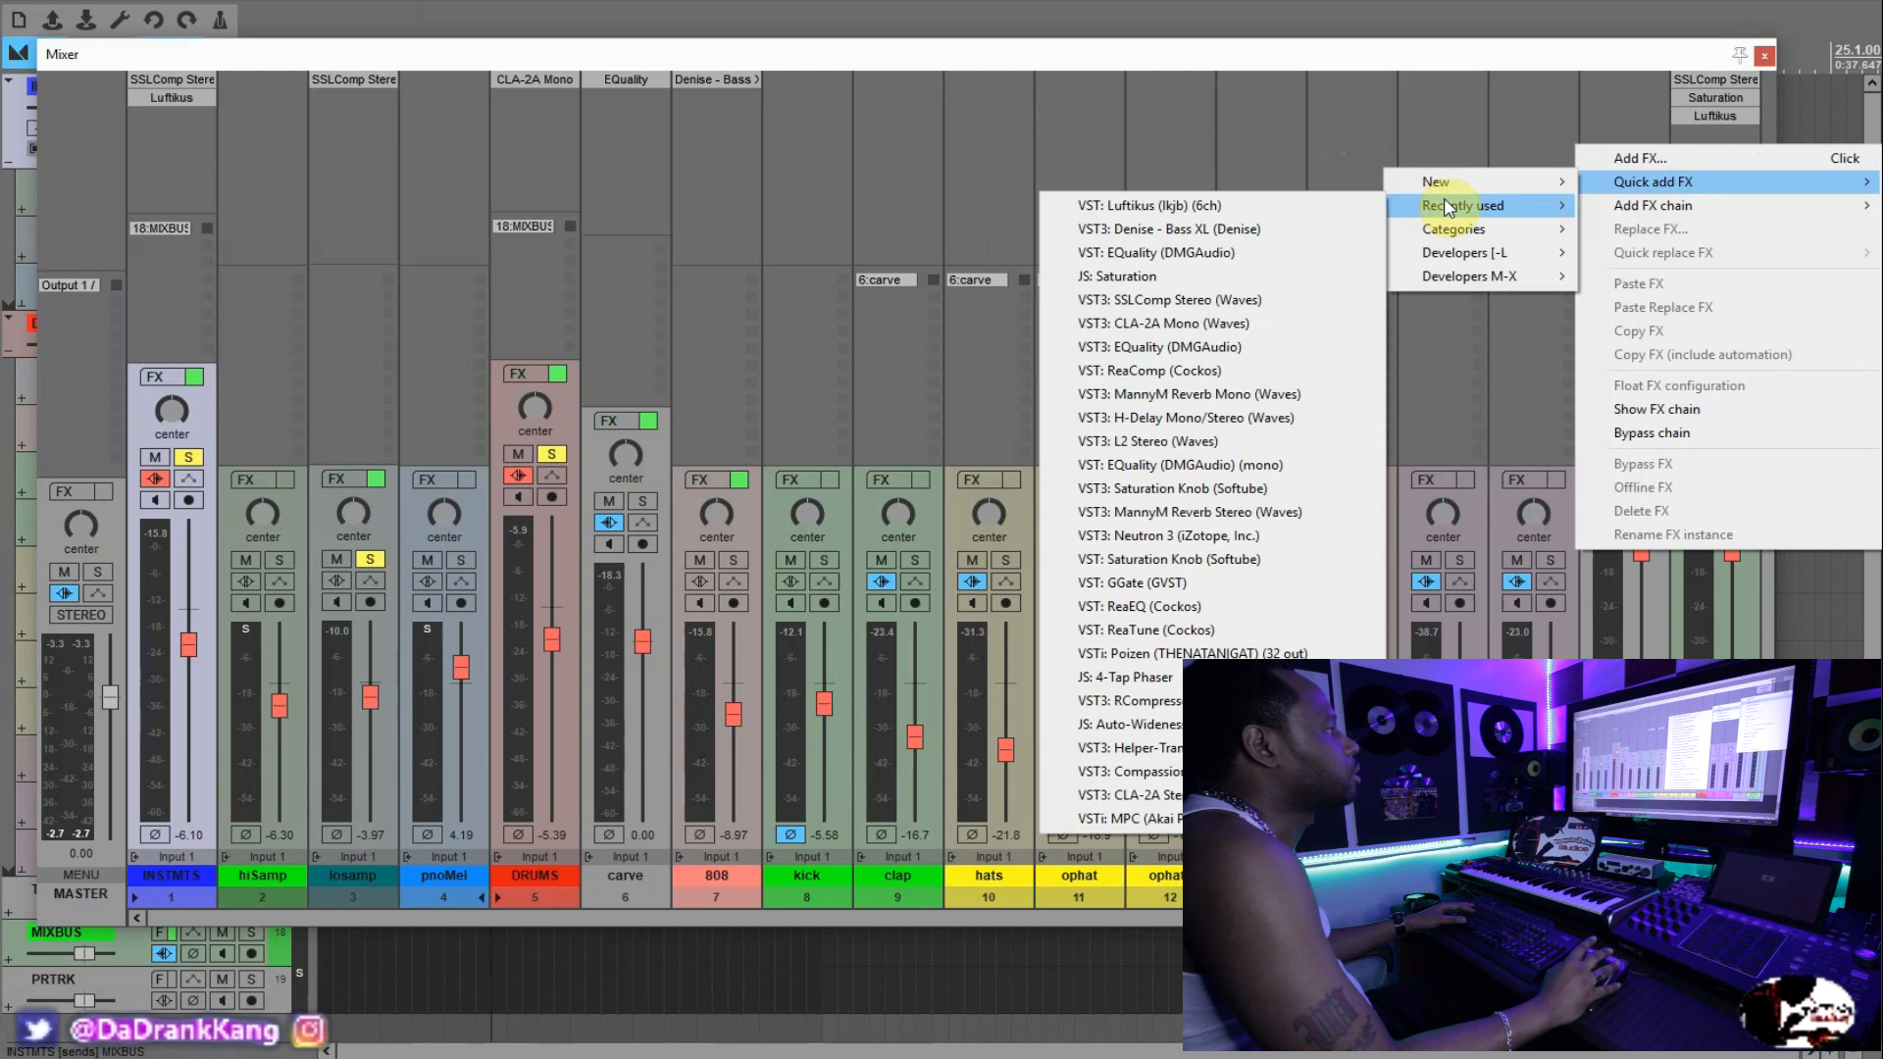
{"action": "left_click", "coordinate": [1233, 443]}
{"action": "left_click_drag", "start_coordinate": [465, 73], "coordinate": [1282, 155]}
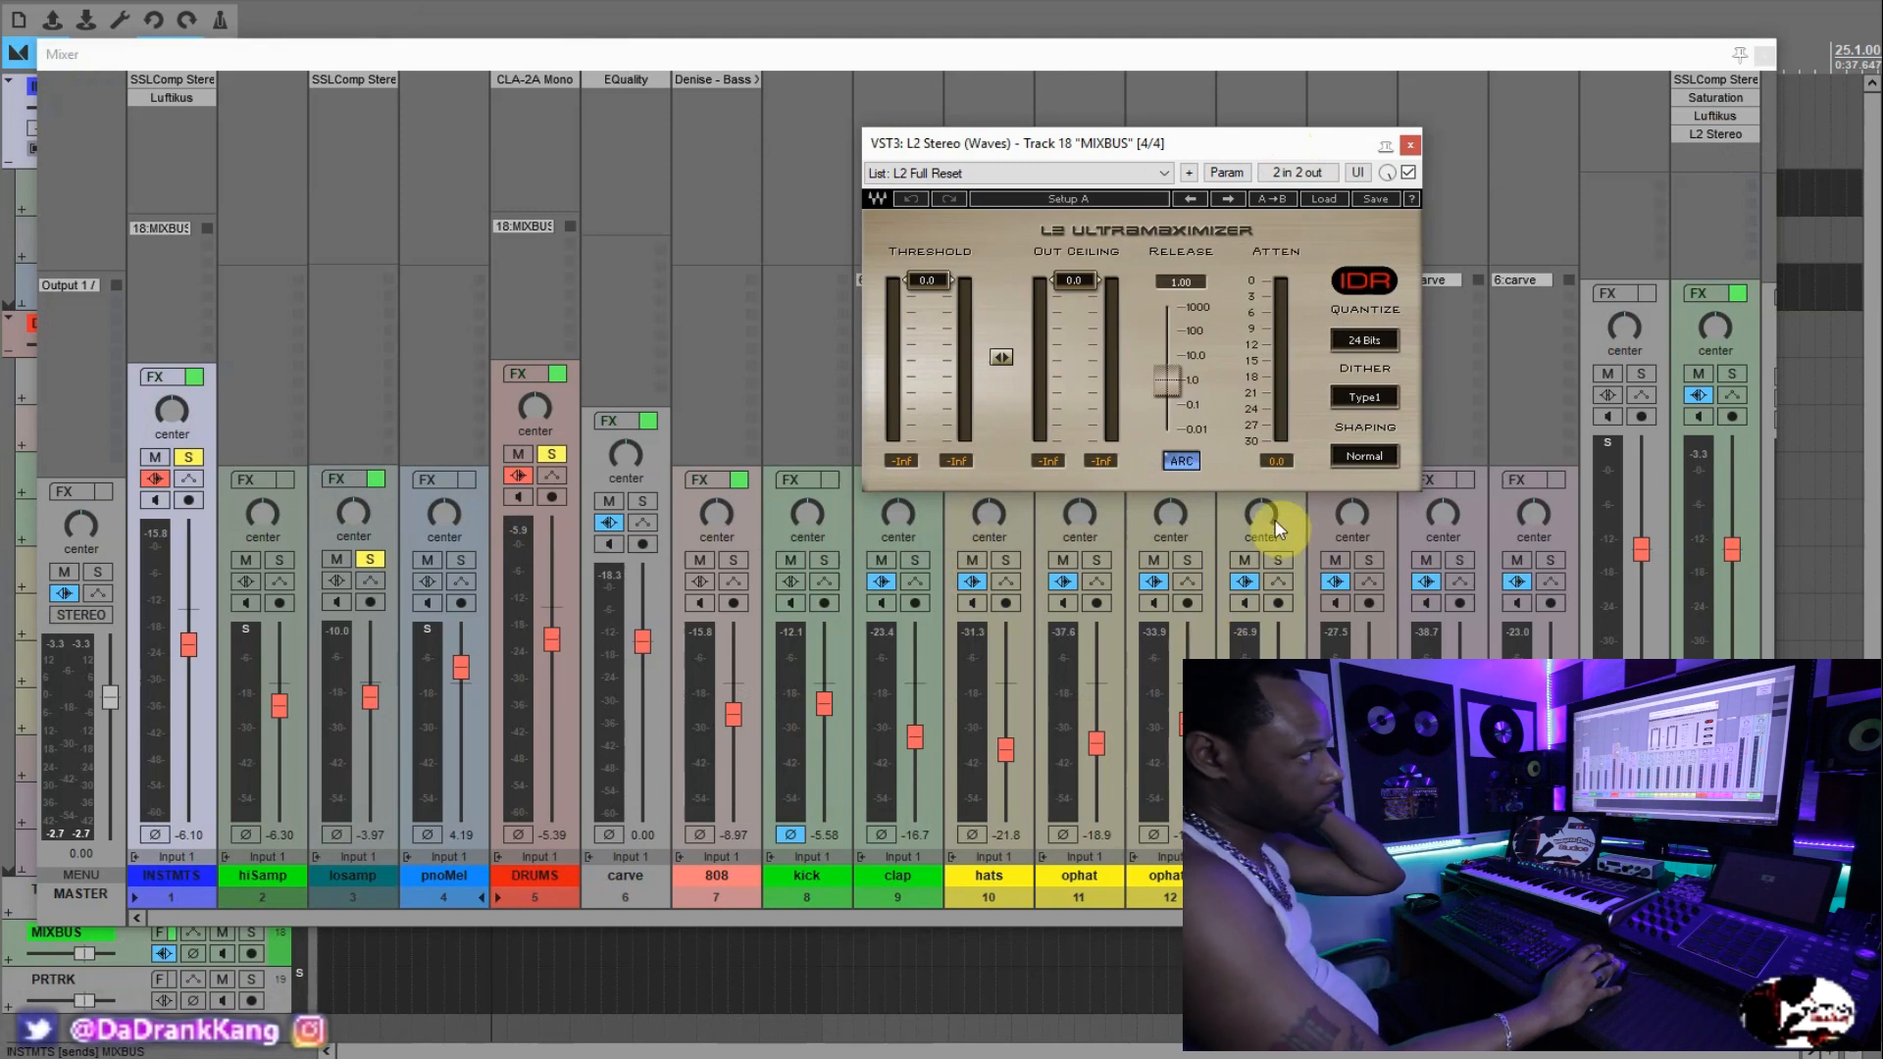
Hide and show the mixer, then close the L2 limiter window and the mixer to return to the track arrangement.
{"action": "left_click", "coordinate": [1768, 54]}
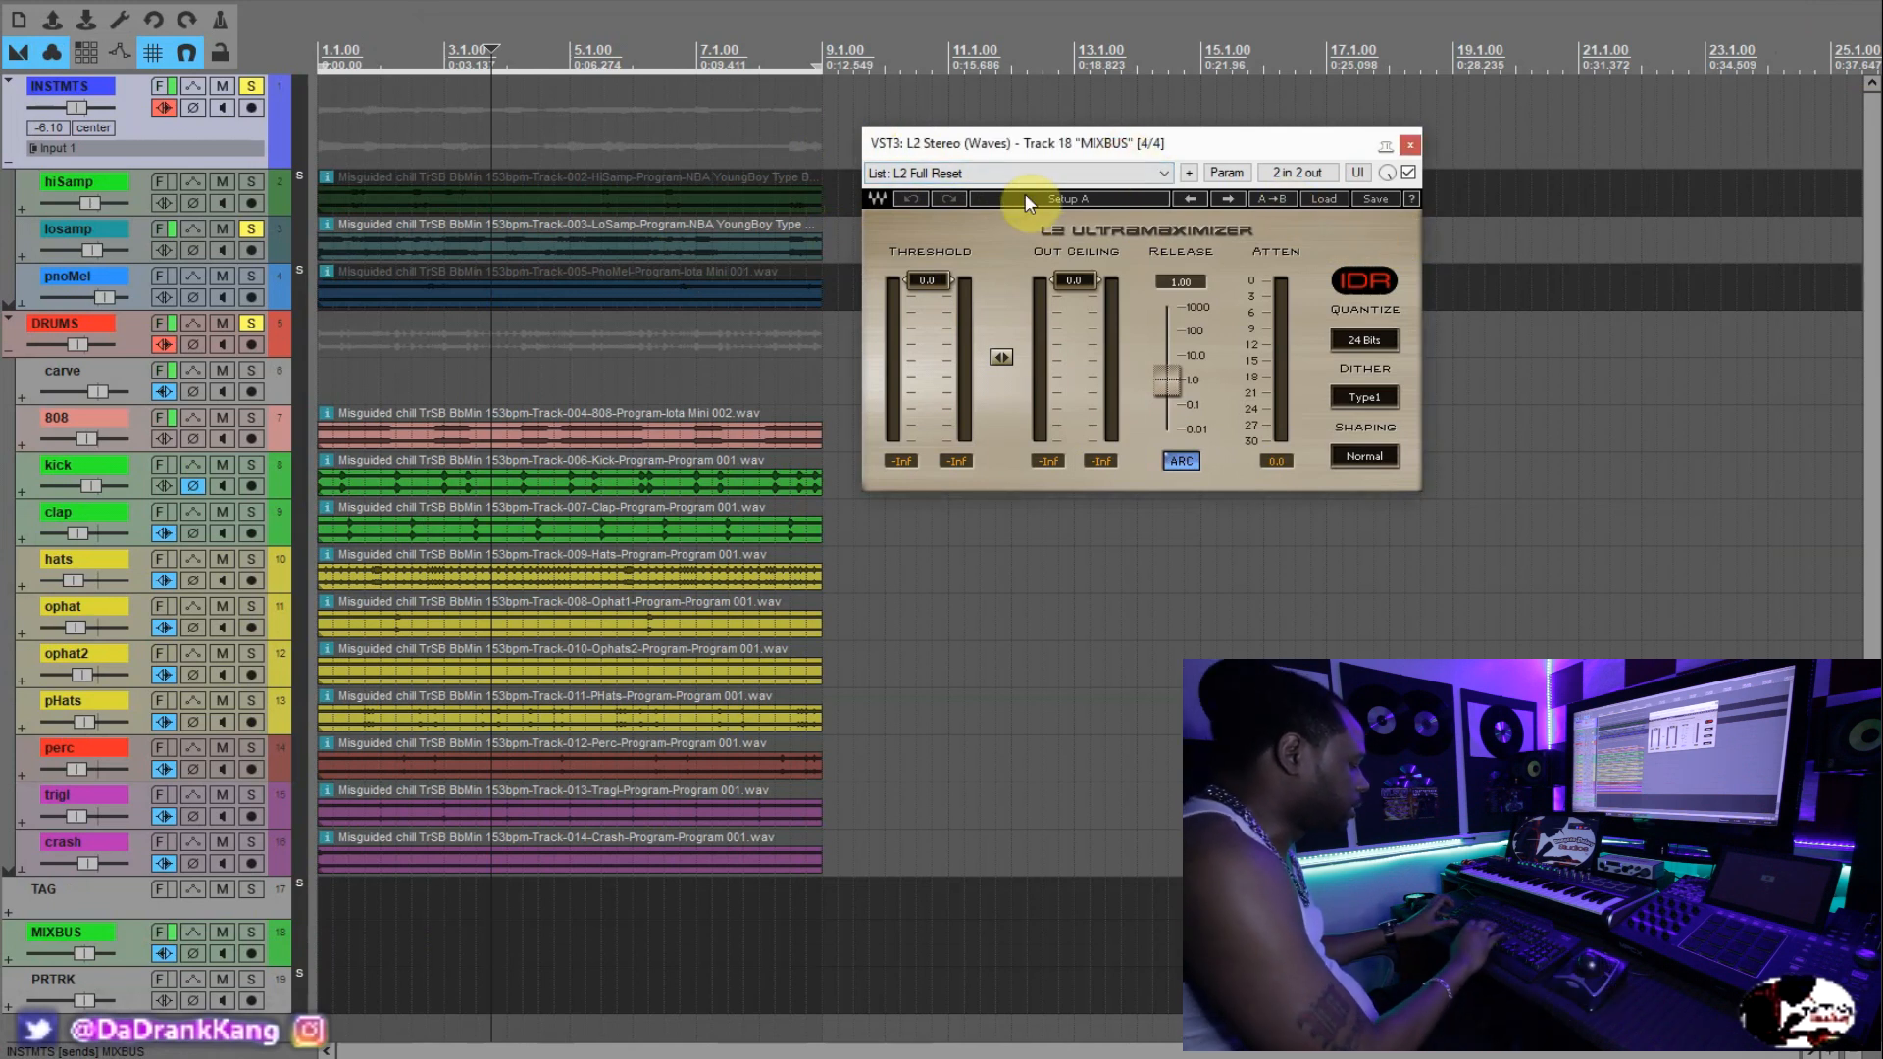
{"action": "key", "text": "ctrl+m"}
{"action": "left_click_drag", "start_coordinate": [1288, 145], "coordinate": [1311, 179]}
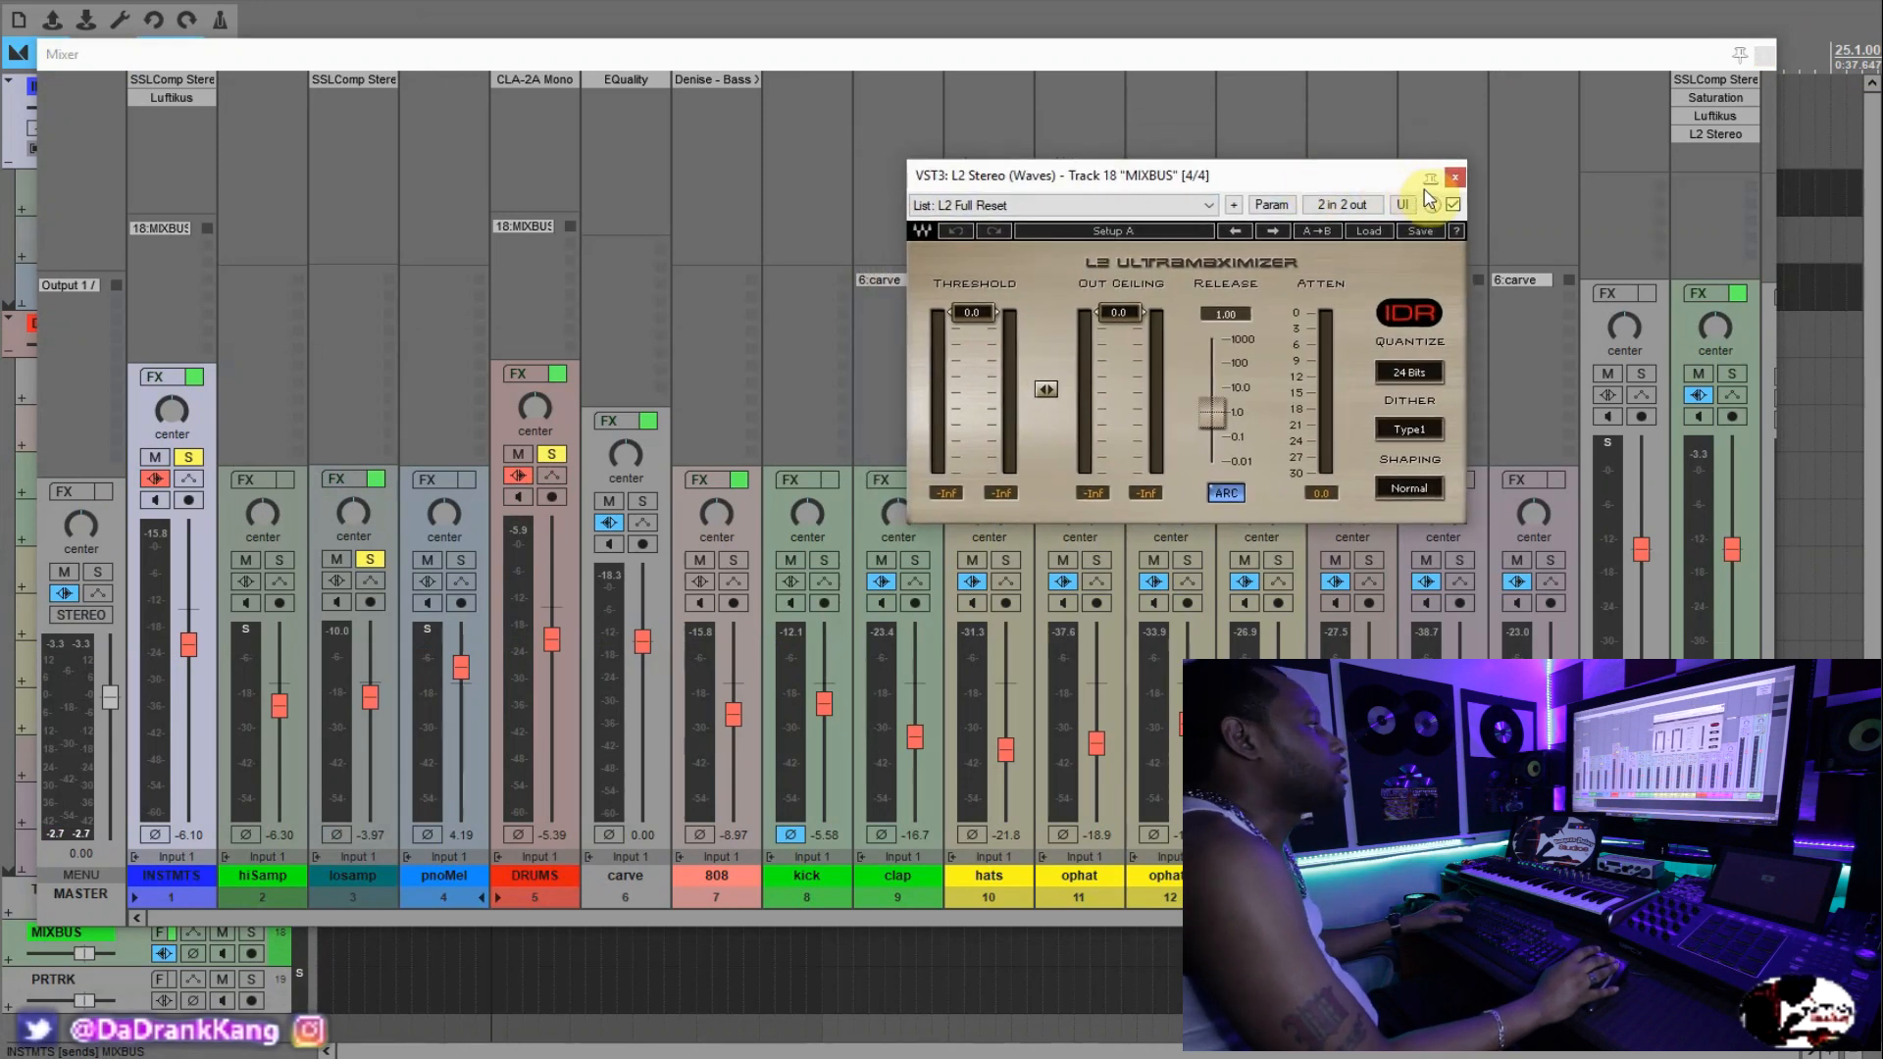
{"action": "left_click", "coordinate": [1454, 179]}
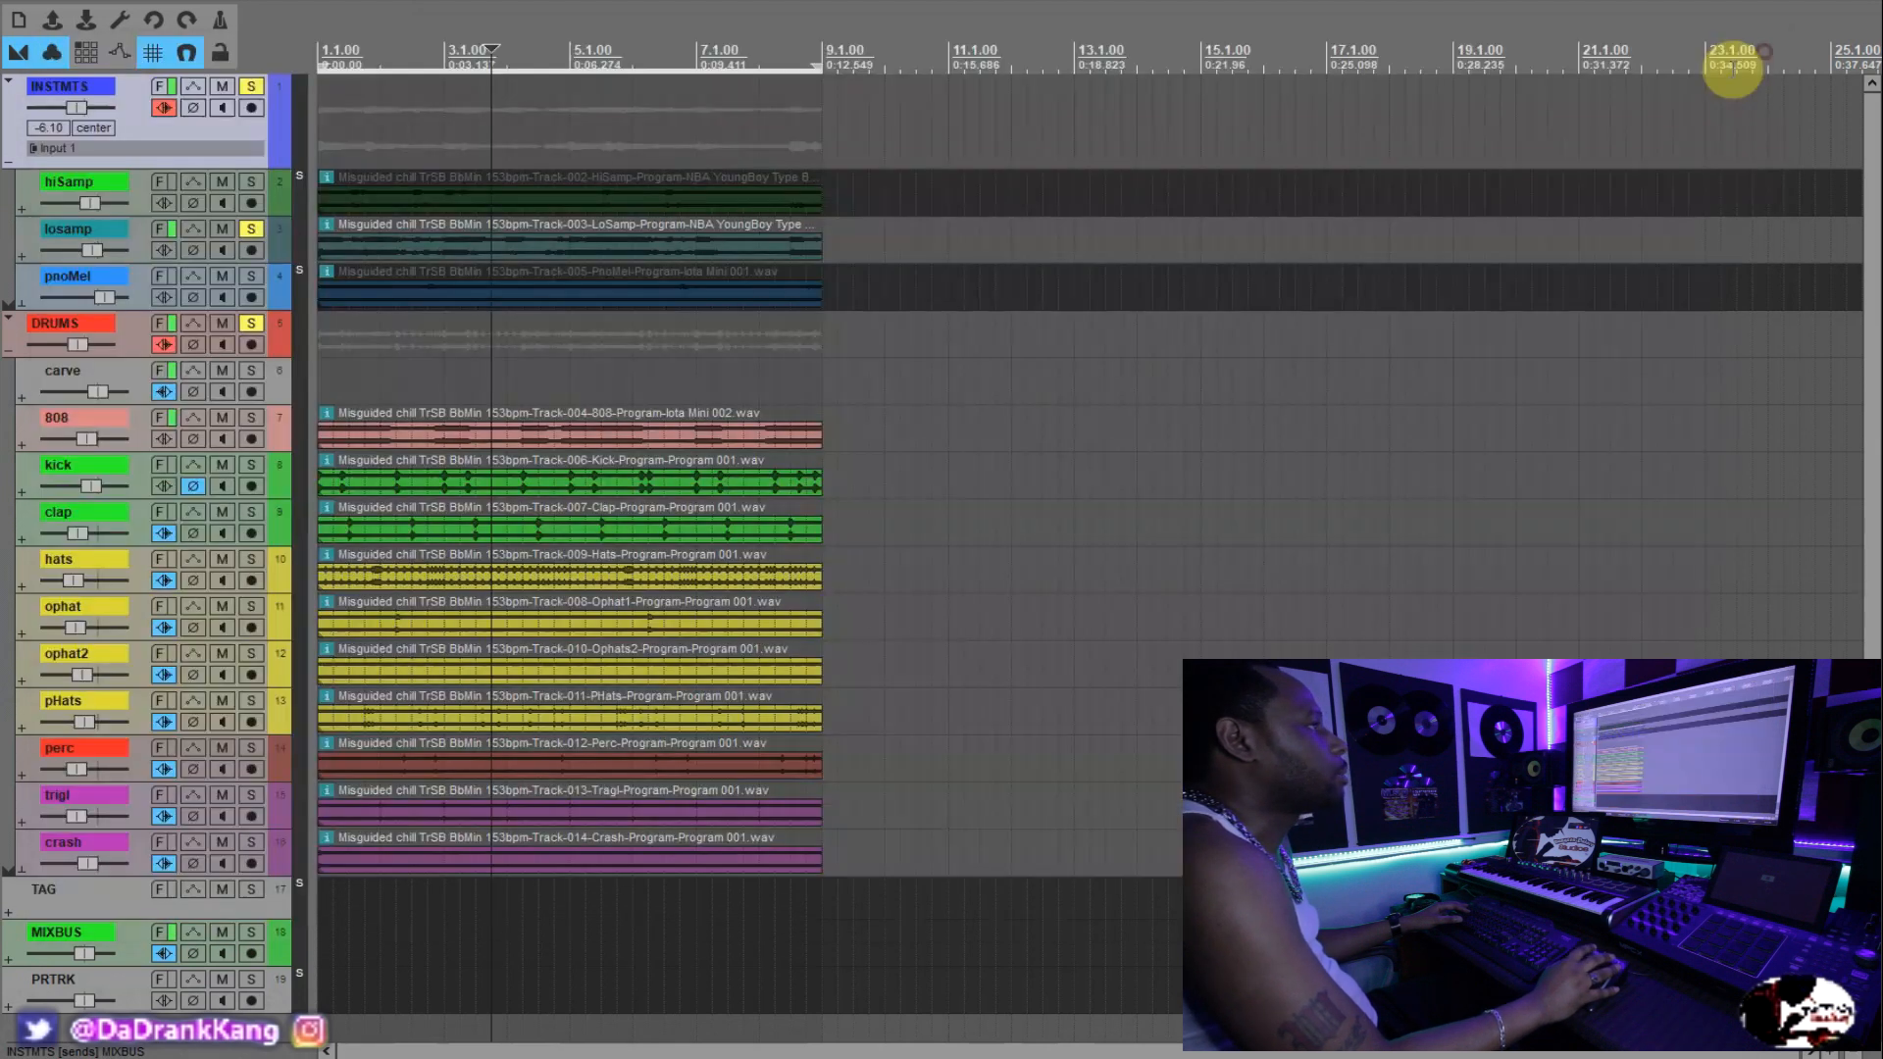
{"action": "left_click", "coordinate": [1764, 55]}
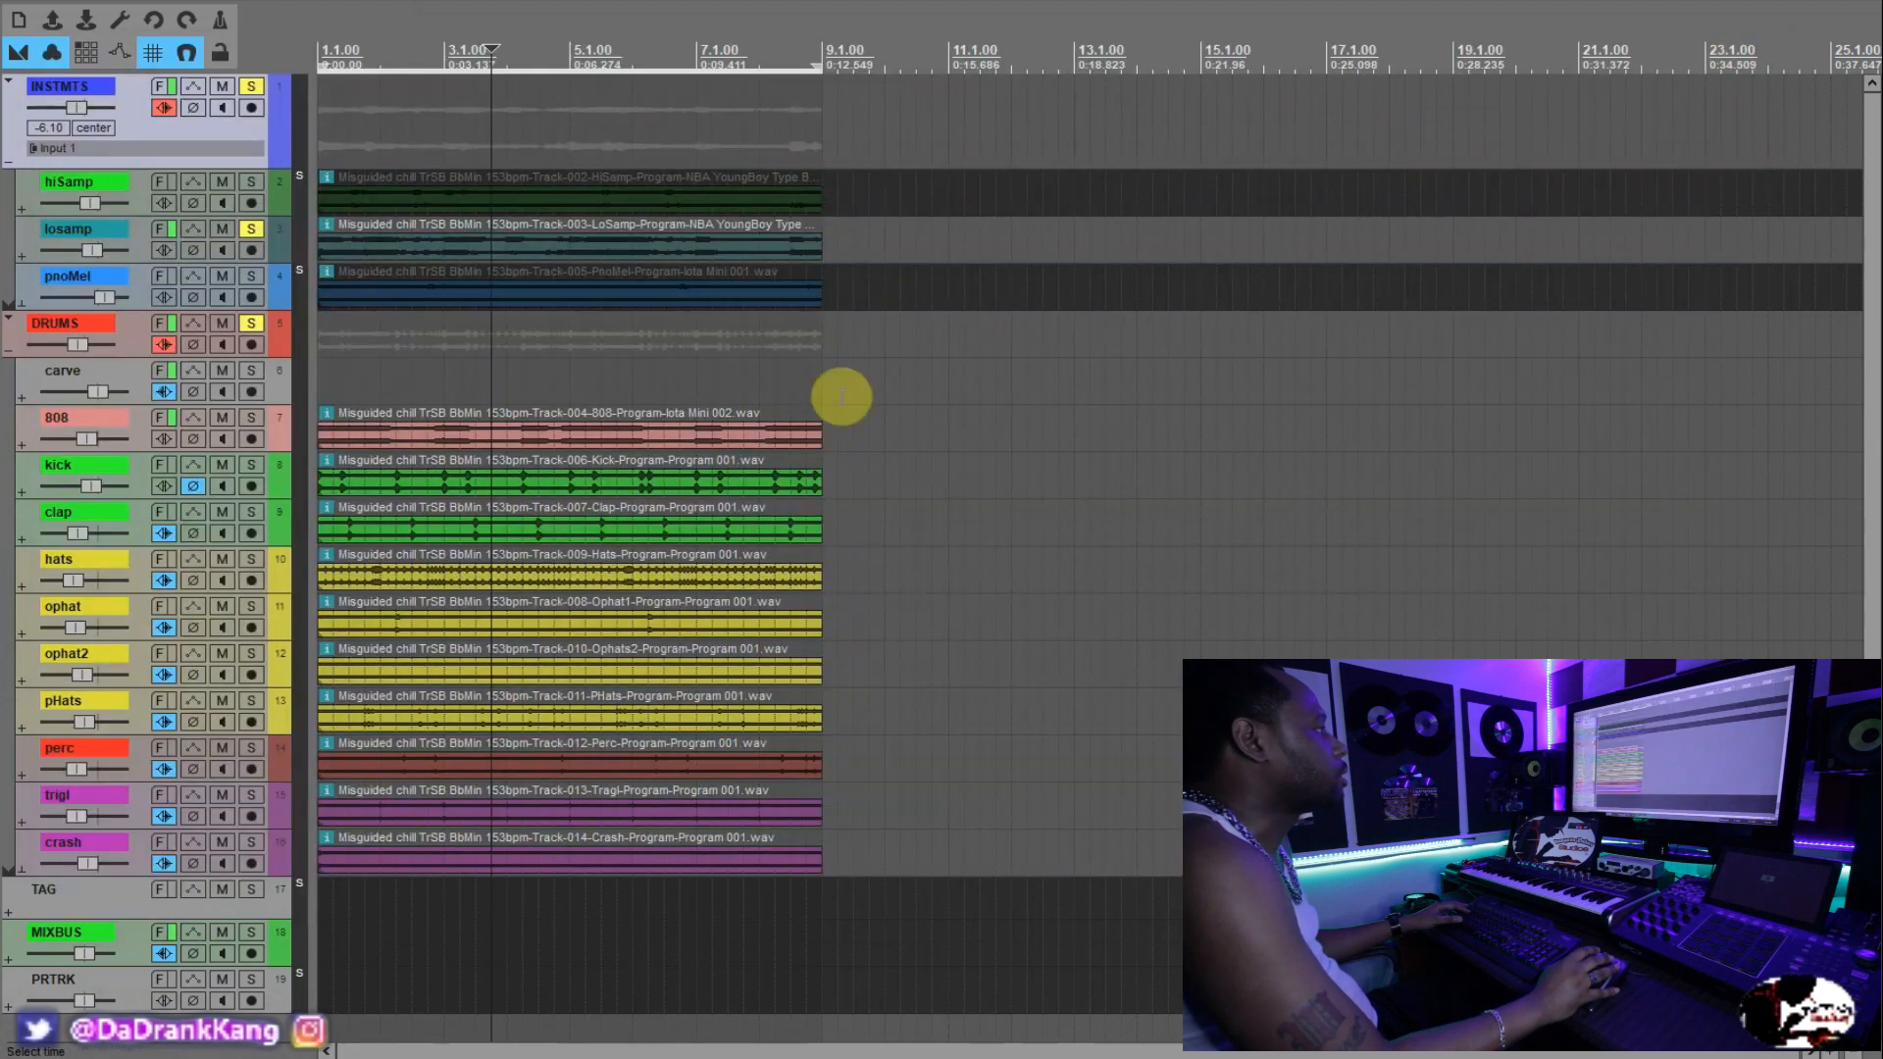
Zoom out the timeline and point out the MIXBUS, PRTRK and TAG tracks by selecting each one.
{"action": "scroll", "coordinate": [538, 726], "scroll_direction": "down", "scroll_amount": 3}
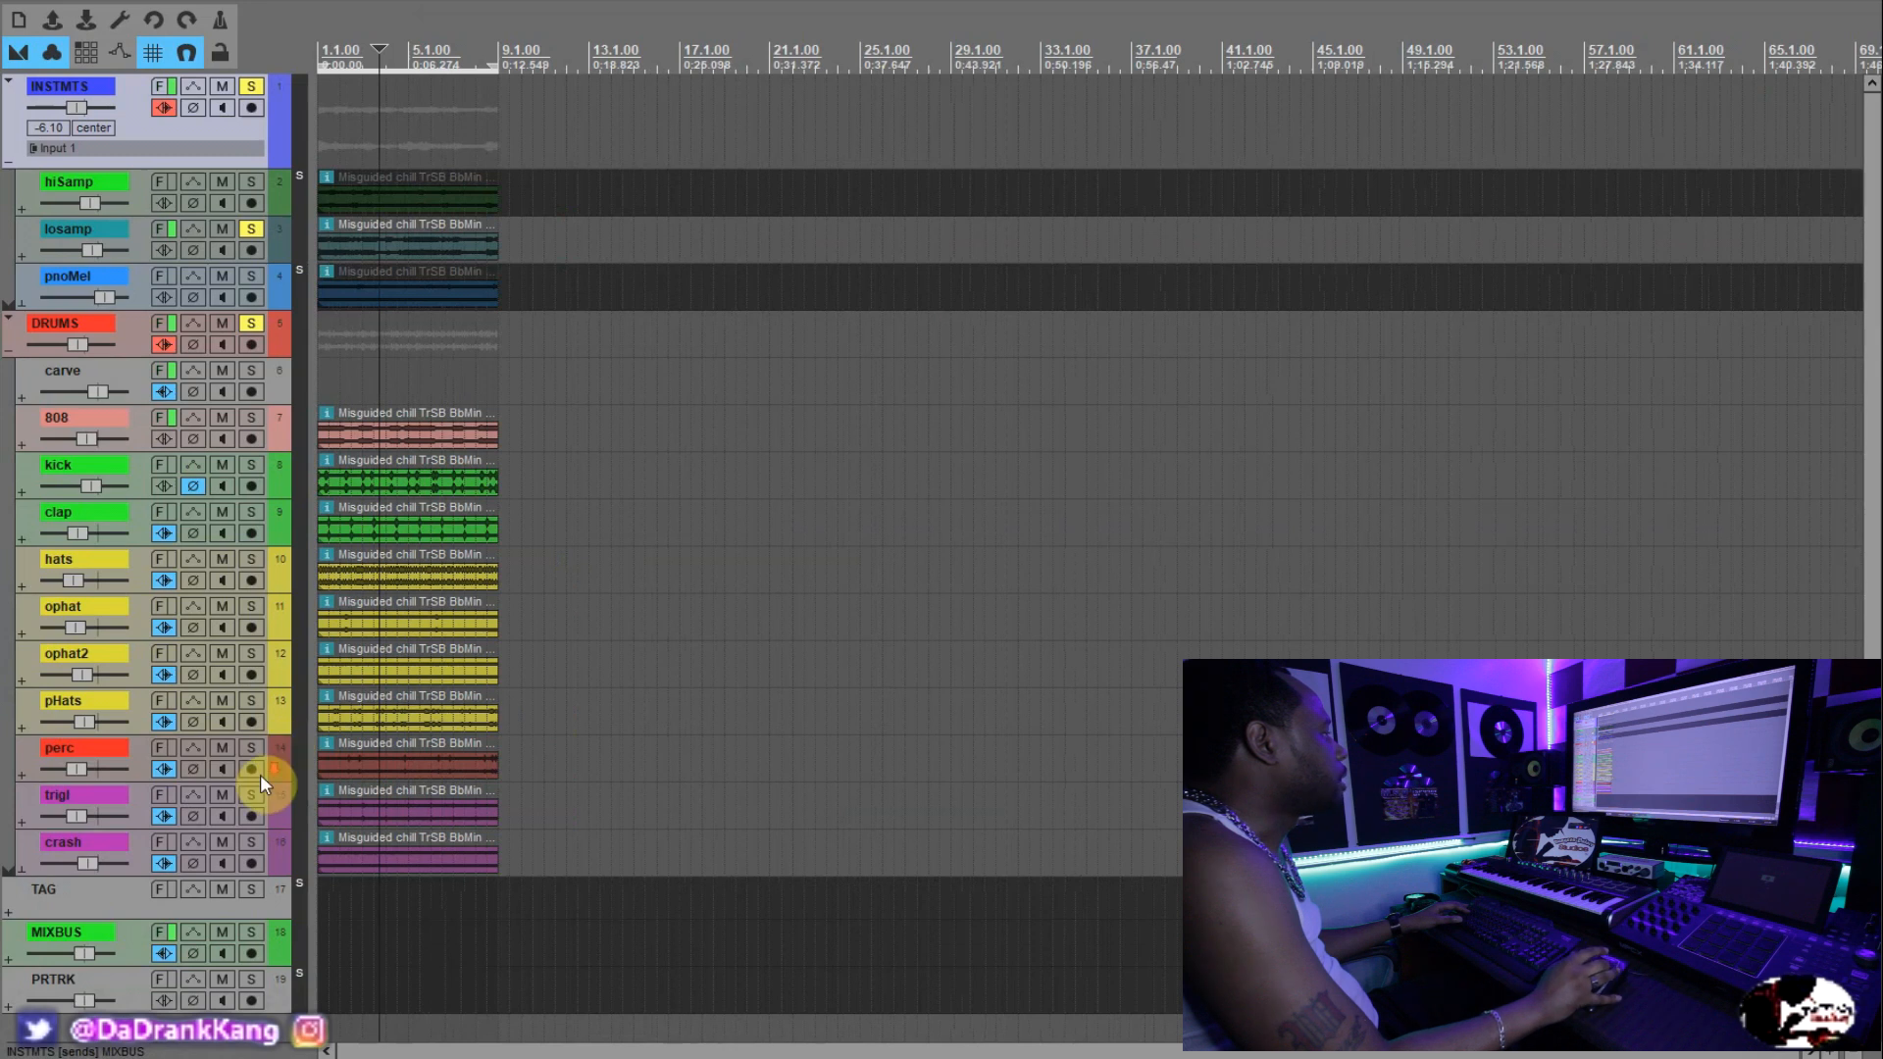
{"action": "scroll", "coordinate": [259, 775], "scroll_direction": "down", "scroll_amount": 2}
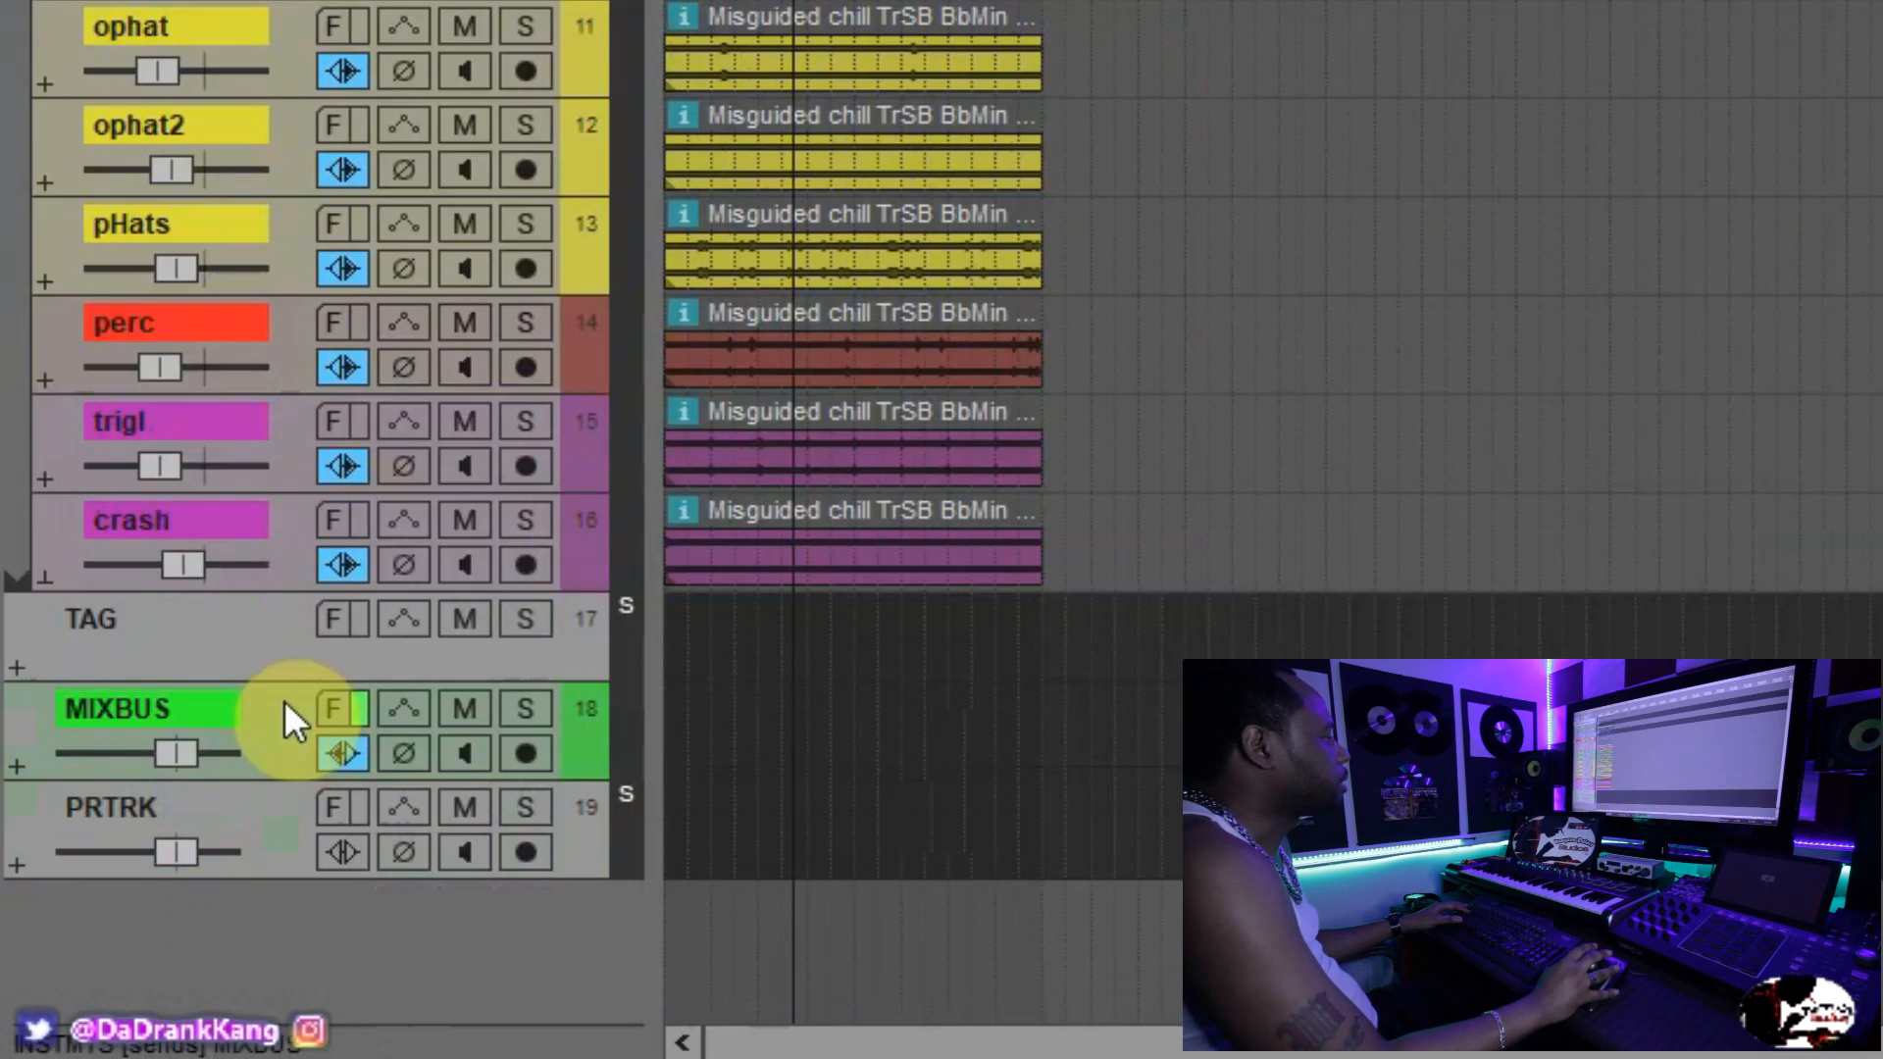
{"action": "left_click", "coordinate": [284, 700]}
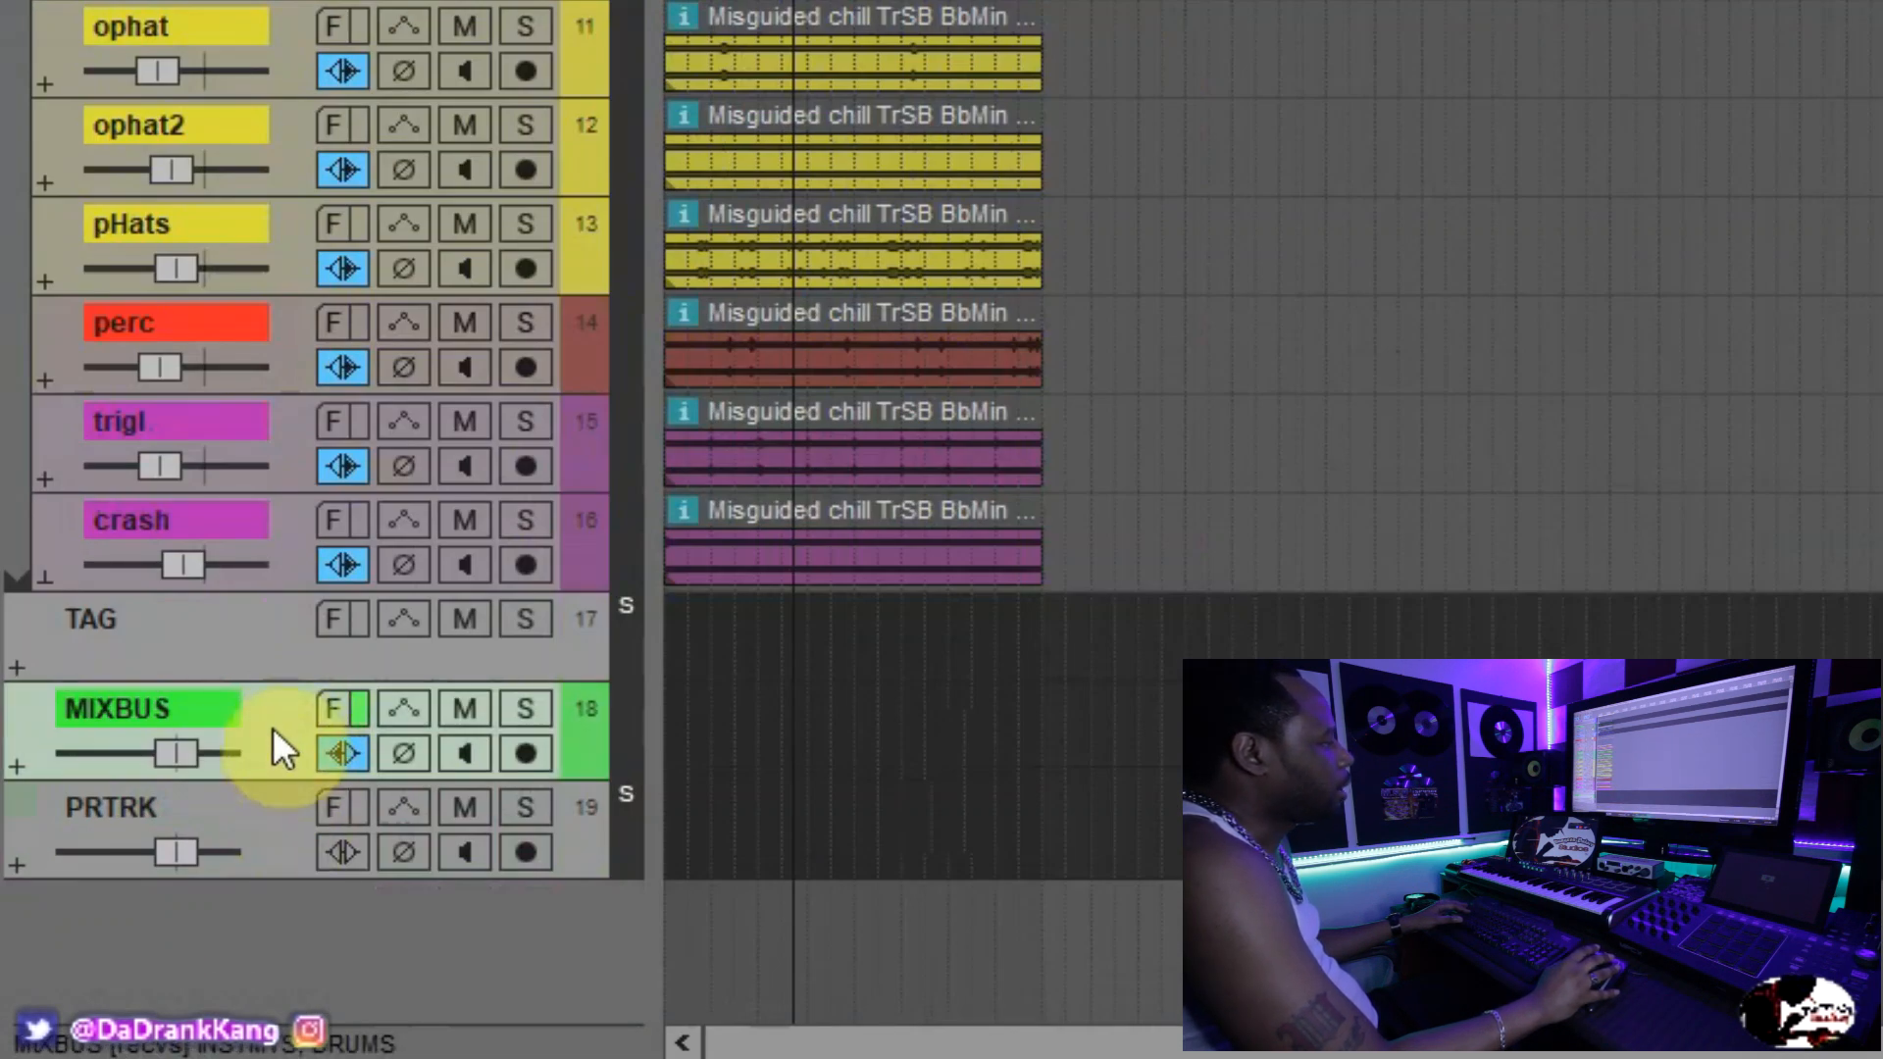
{"action": "left_click", "coordinate": [271, 819]}
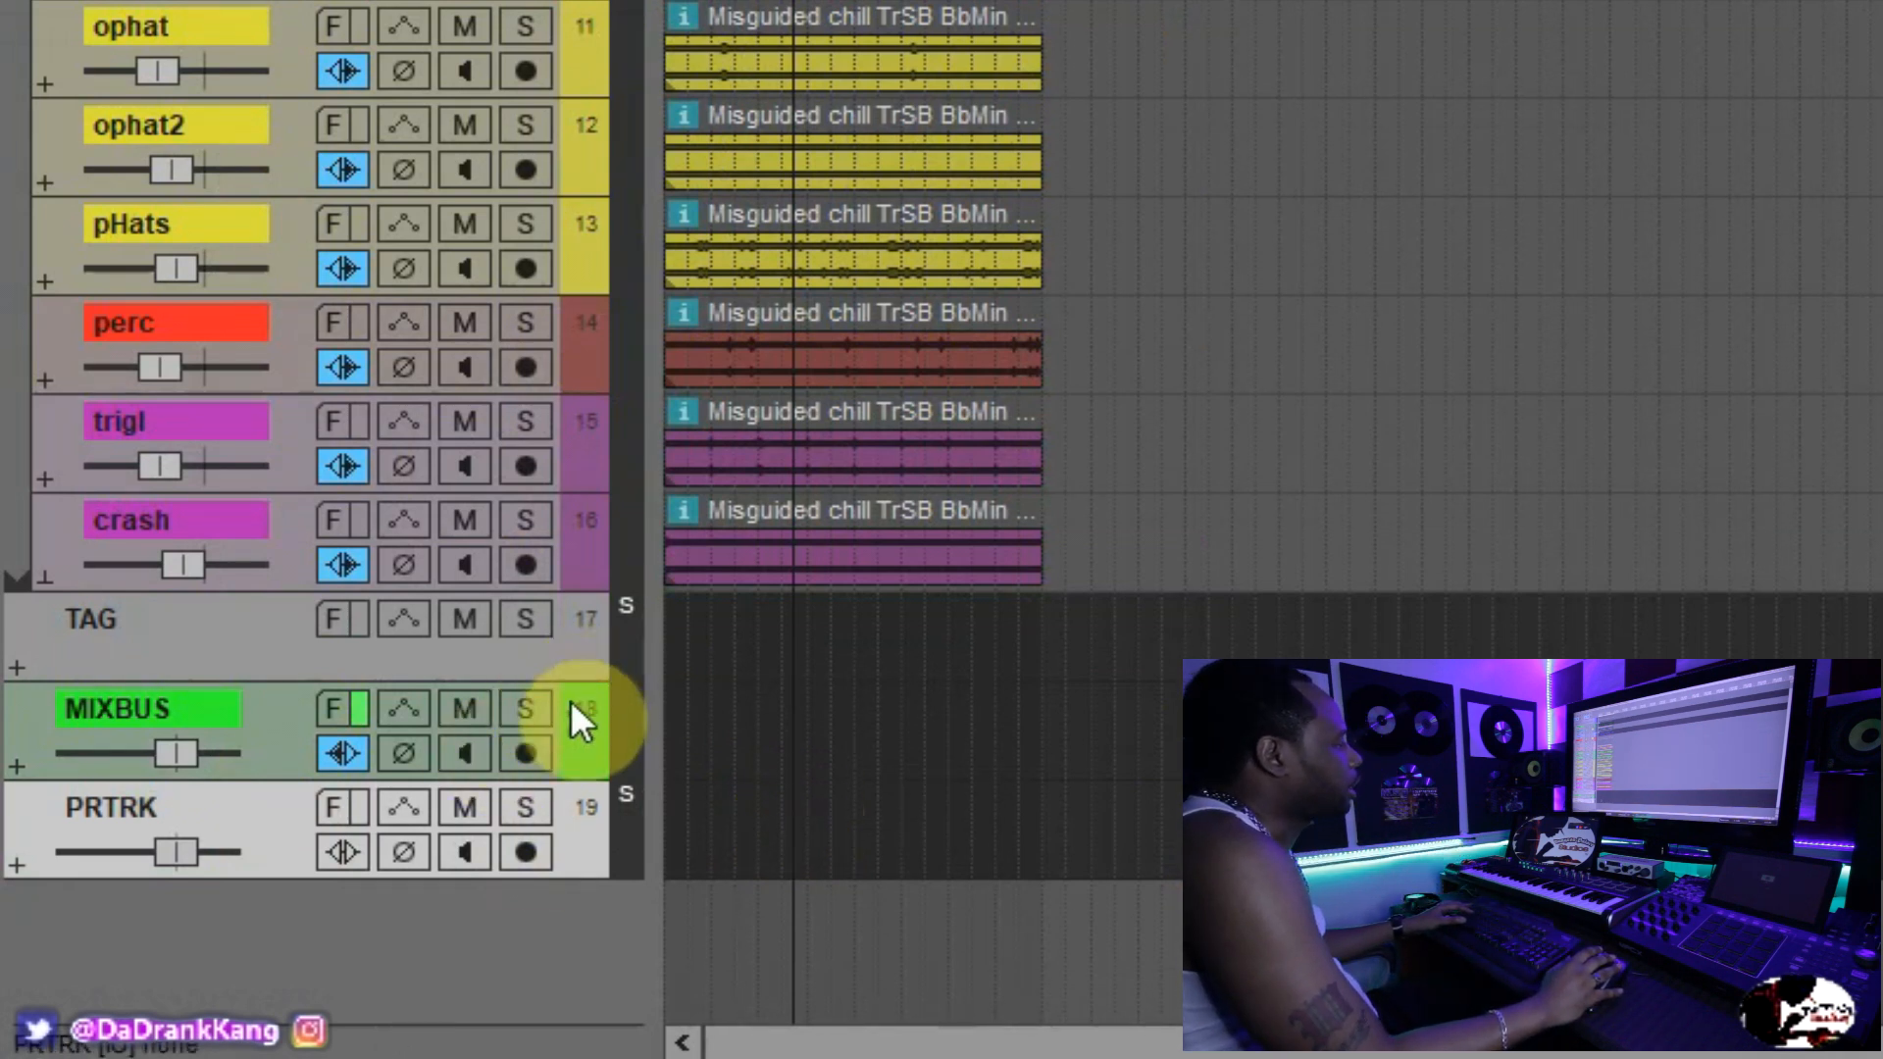
{"action": "left_click", "coordinate": [550, 649]}
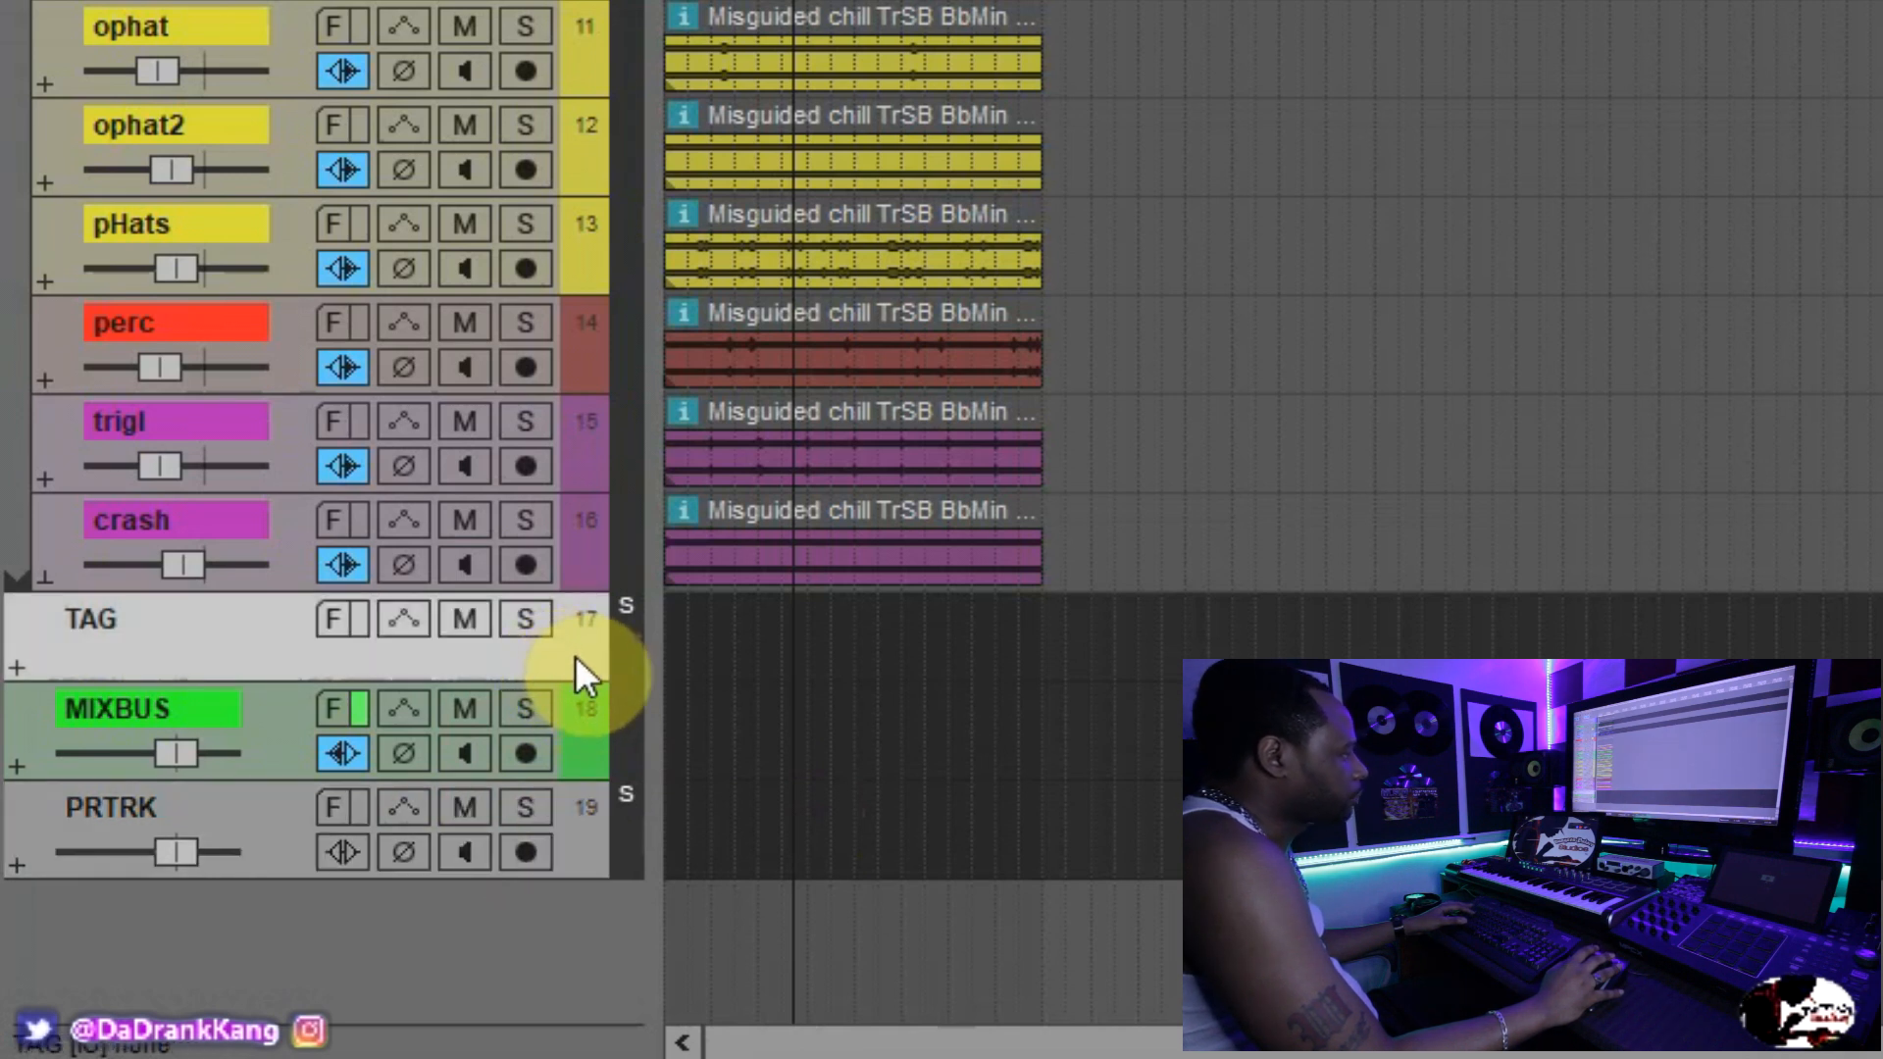